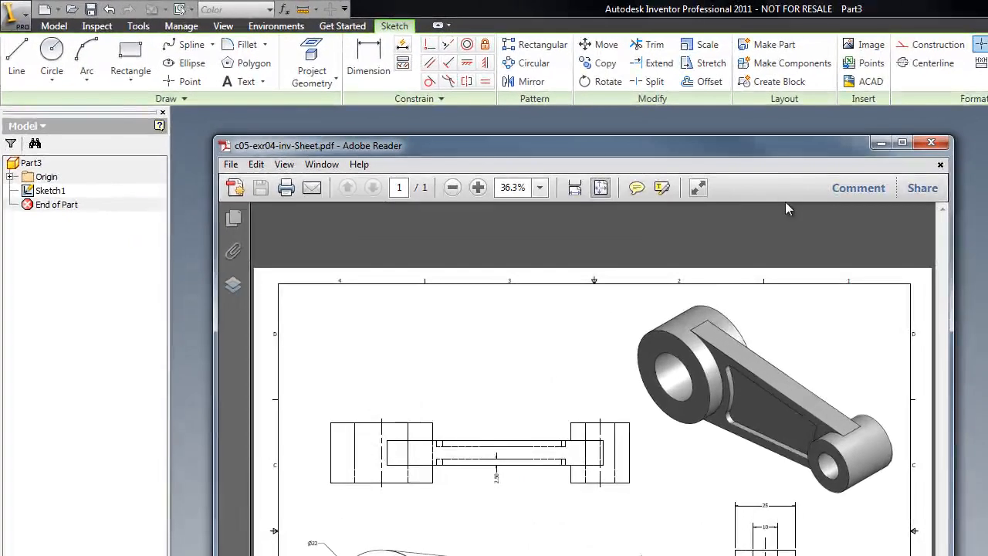
Step: Move the reference drawing PDF clear of the sketch and define the current XY view as the Front view
mouse_move(772, 153)
left_mouse_down()
mouse_move(489, 170)
mouse_move(0, 172)
left_mouse_up()
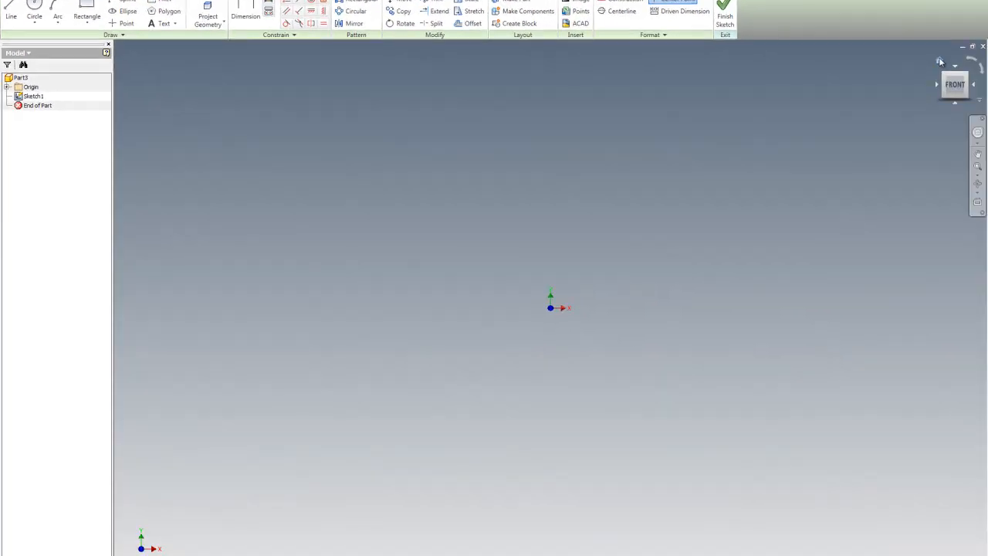
right_click(940, 62)
mouse_move(919, 142)
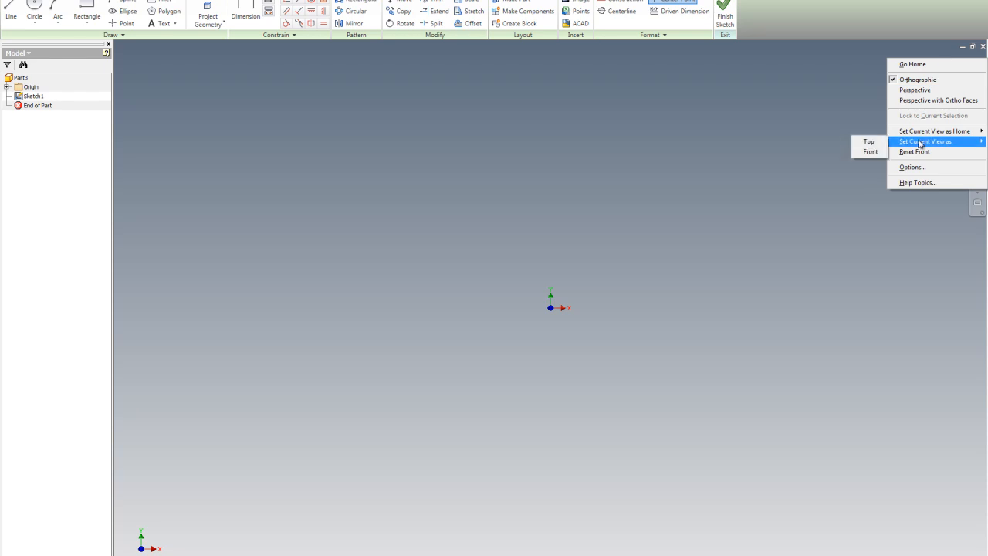
left_click(876, 152)
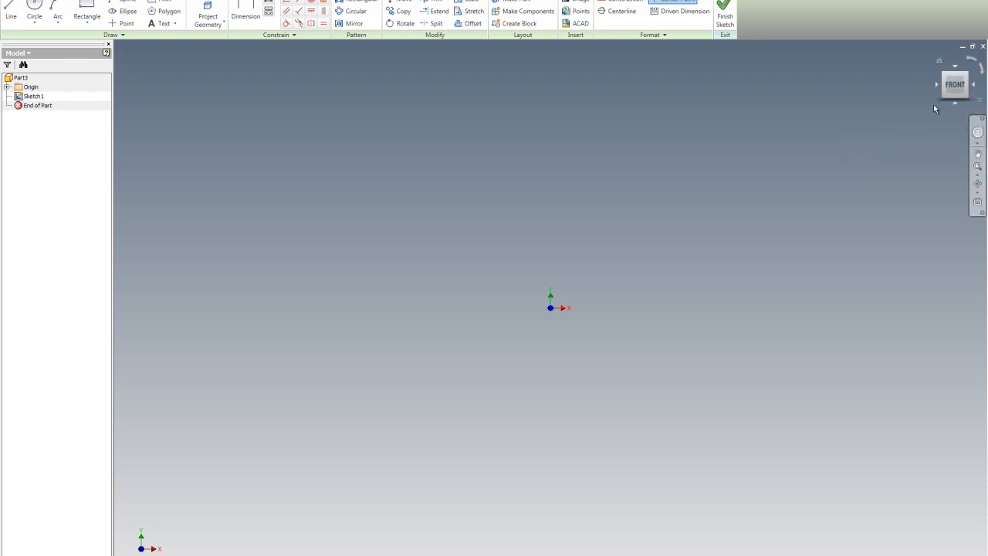
Step: Orient the model to look down on the XZ plane with X pointing right and define that as the Top view
left_click(954, 66)
right_click(941, 64)
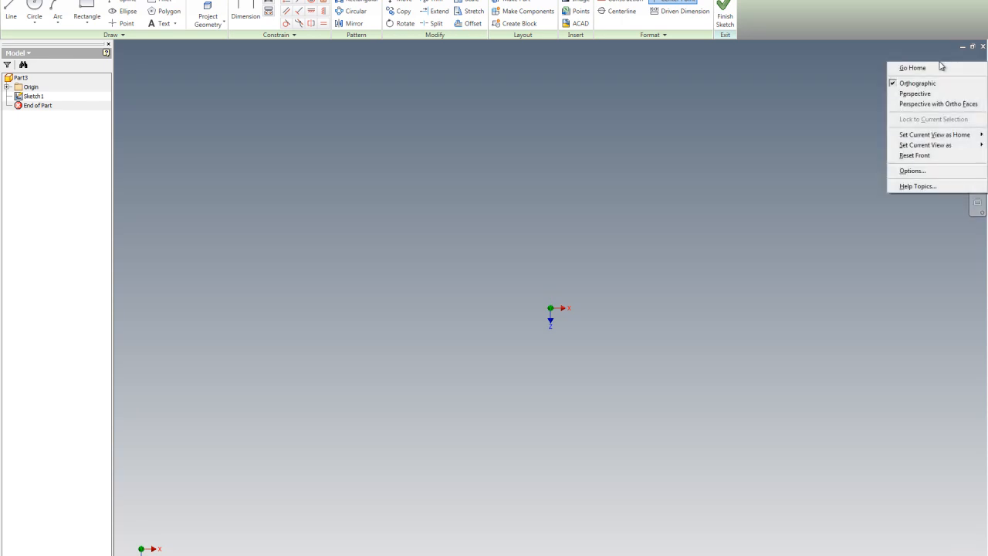
left_click(874, 83)
left_click(941, 63)
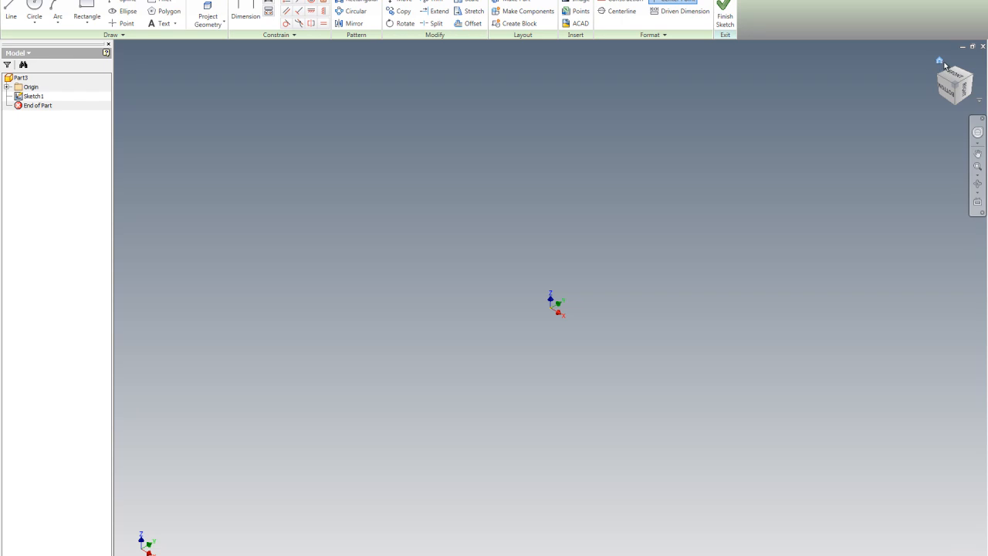
left_click(960, 75)
left_click(971, 62)
left_click(954, 69)
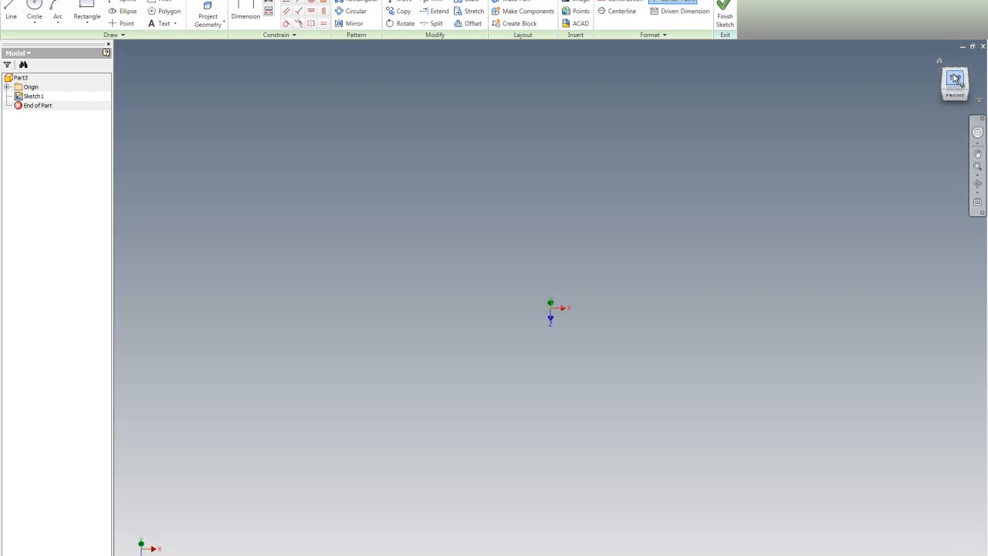
right_click(941, 65)
mouse_move(926, 145)
left_click(869, 144)
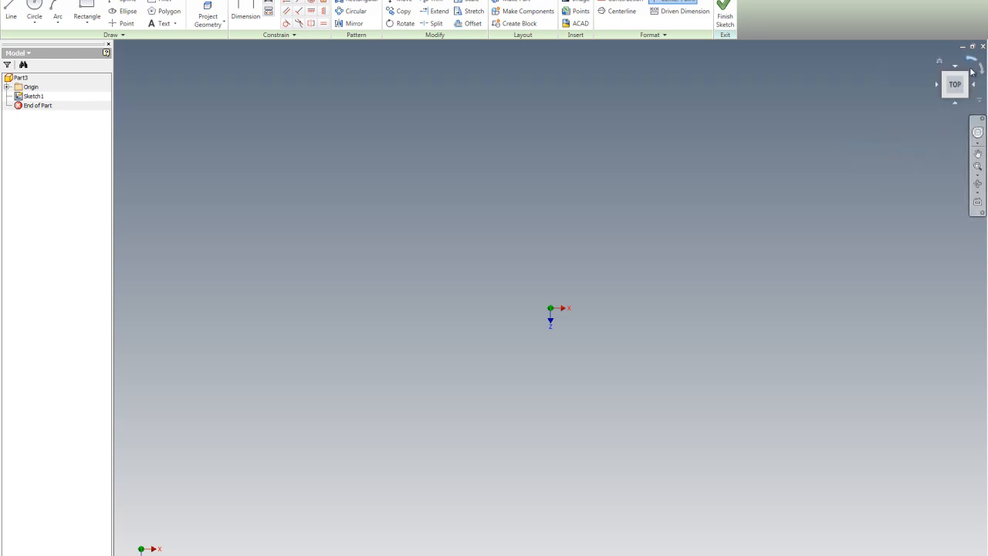
Step: Set the isometric view showing the Top, Front and Right faces as the home view with Fit to View
left_click(965, 95)
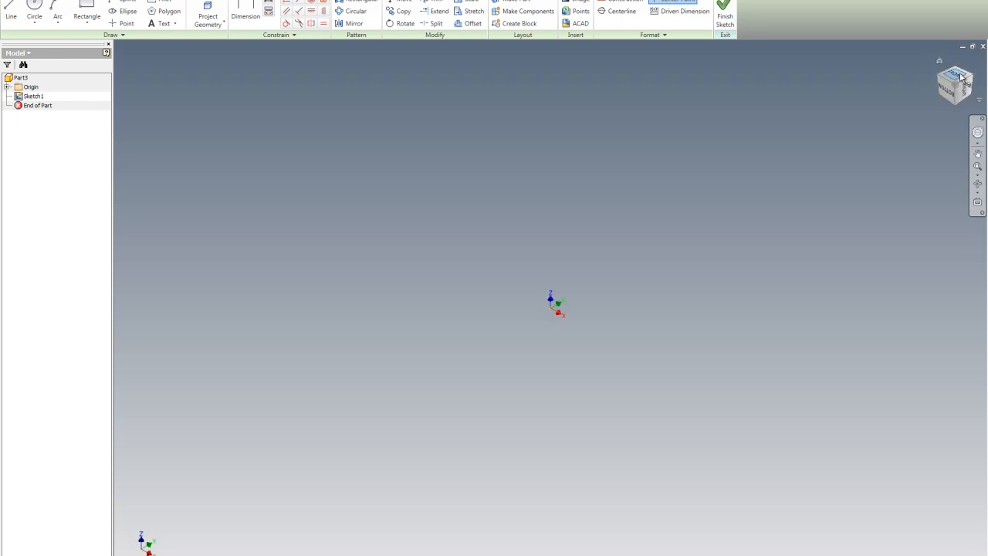
left_click(963, 73)
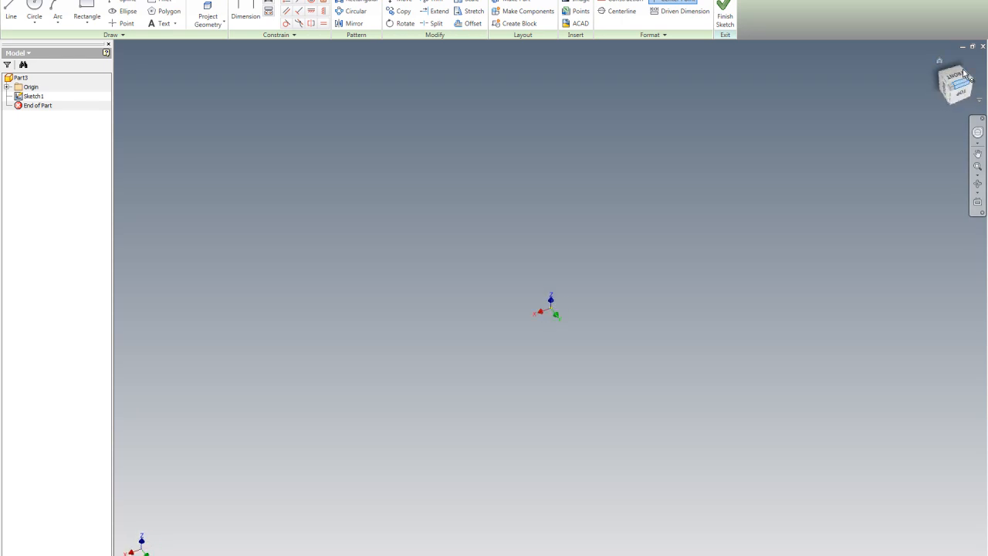
left_click(954, 94)
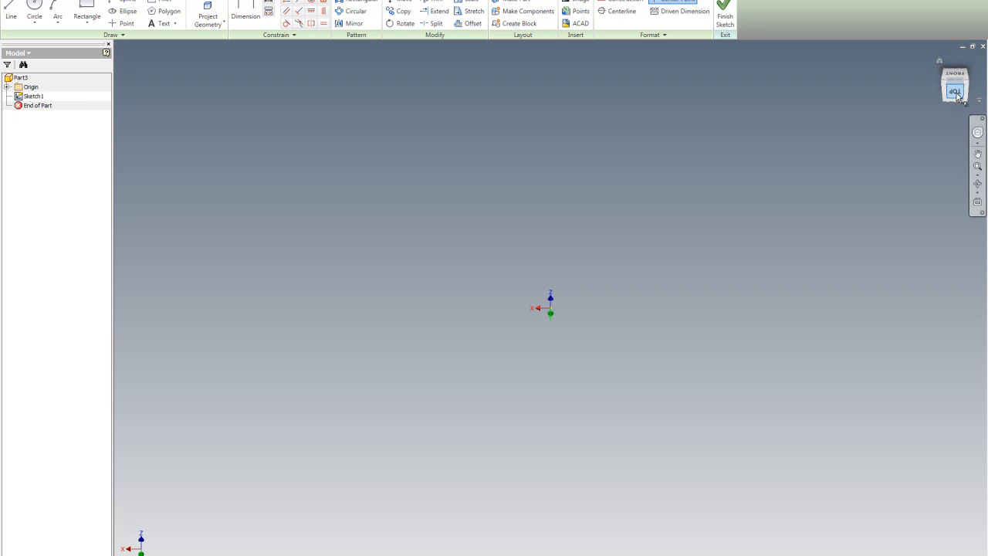
left_click(971, 61)
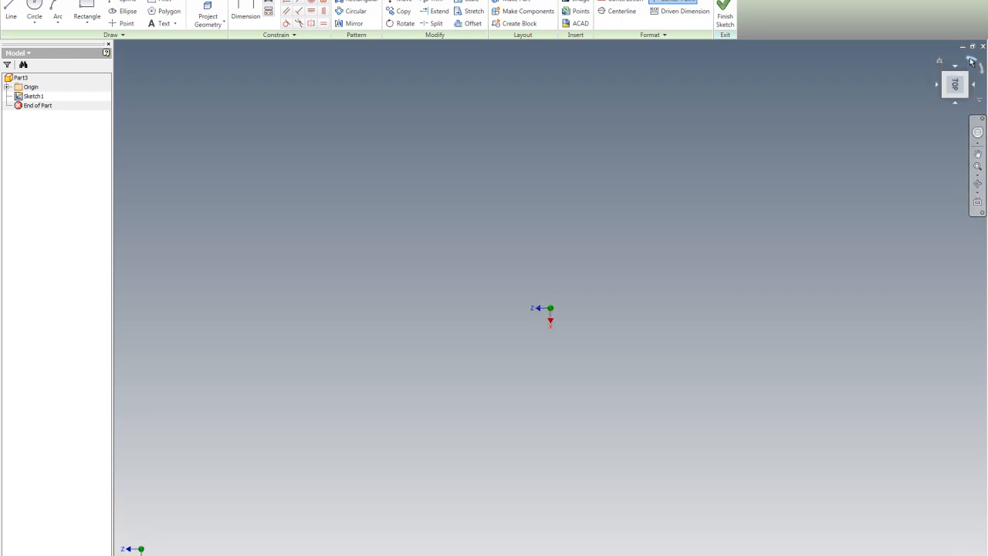
left_click(971, 62)
left_click(967, 97)
left_click(957, 94)
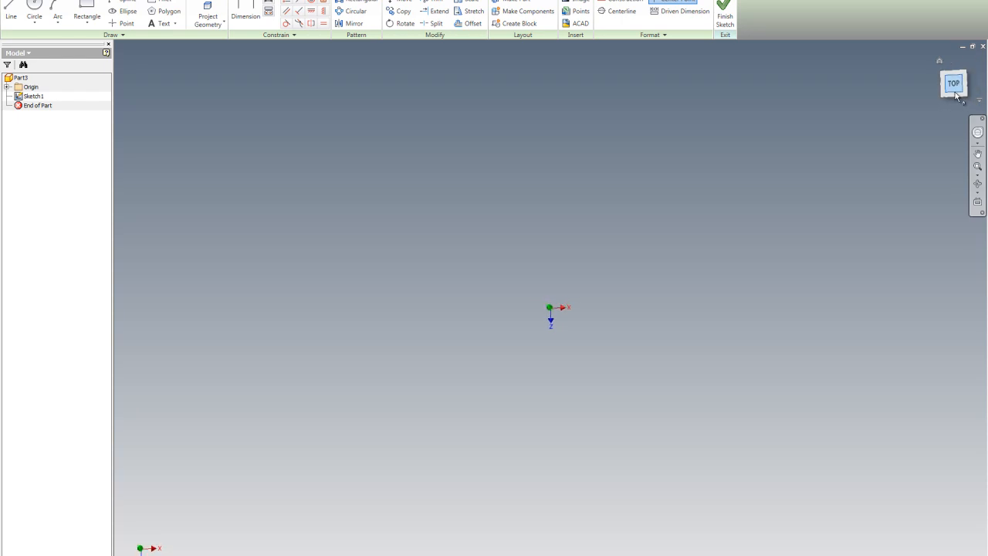
left_click(956, 68)
left_click(967, 77)
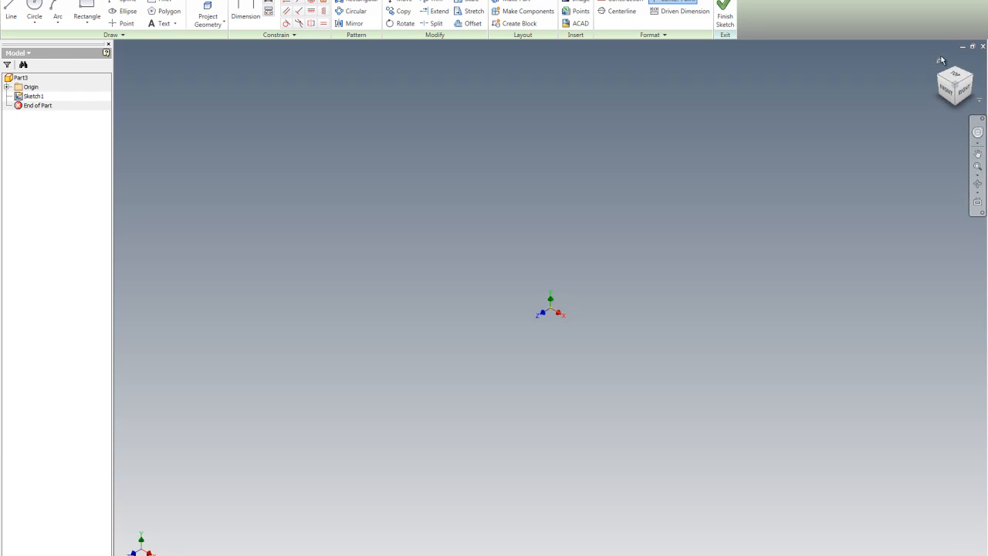
right_click(939, 63)
mouse_move(923, 136)
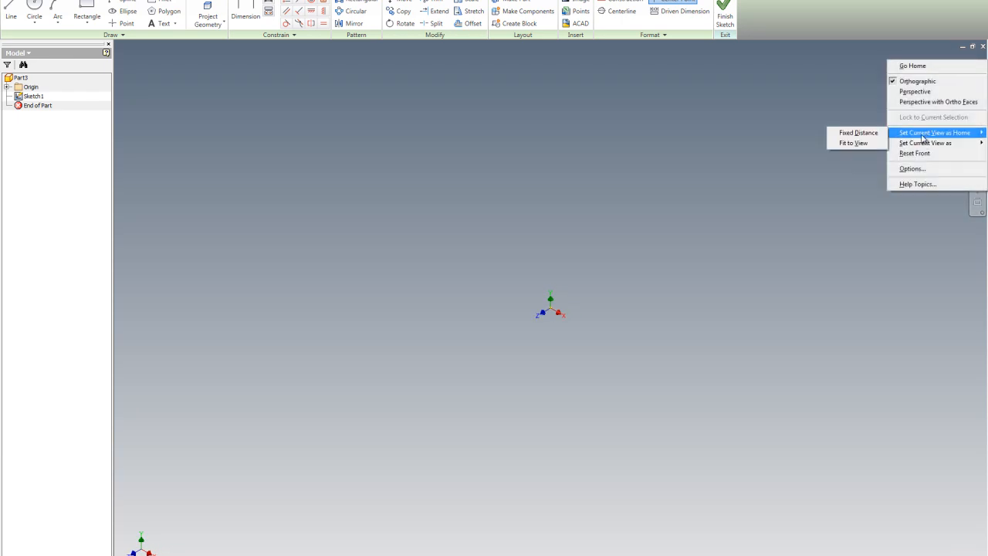
left_click(856, 143)
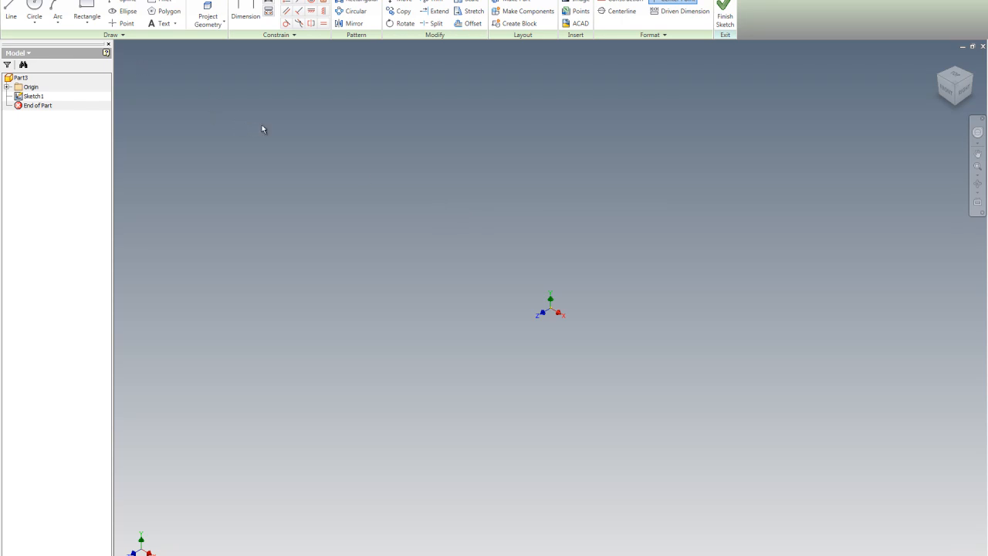
Step: In the Front view, sketch a 42 mm diameter circle centred on the origin
left_click(34, 12)
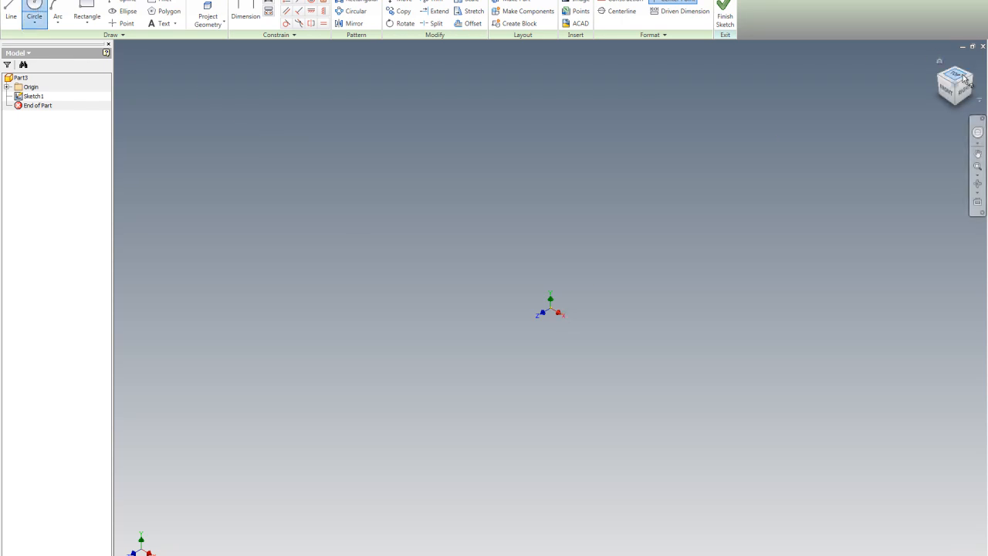
left_click(946, 92)
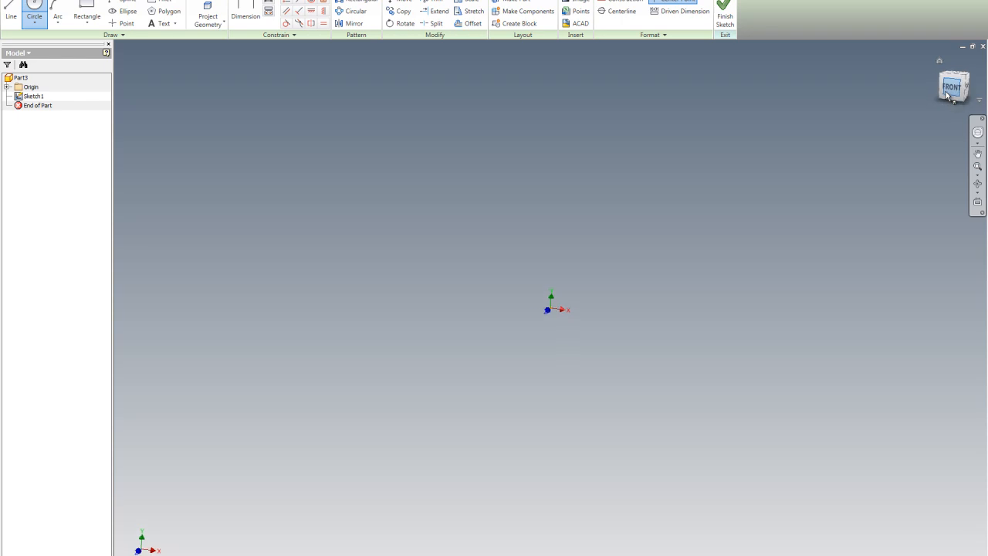
left_click(551, 307)
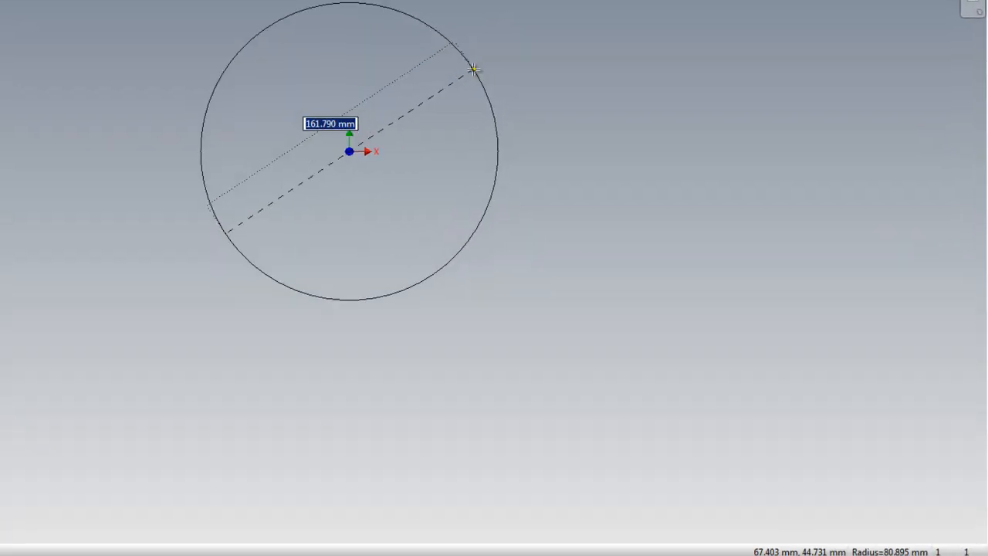
scroll(637, 252, "down", 3)
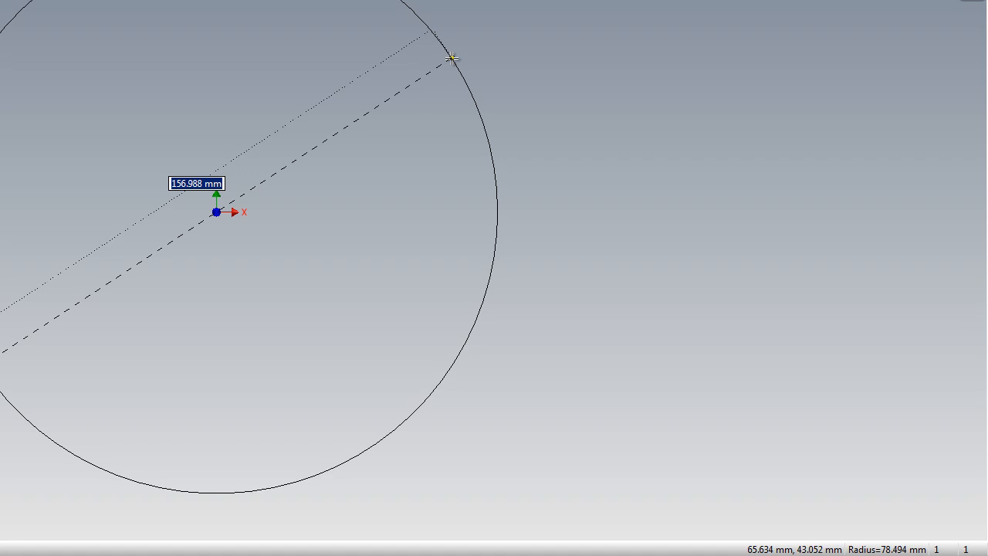
type("4")
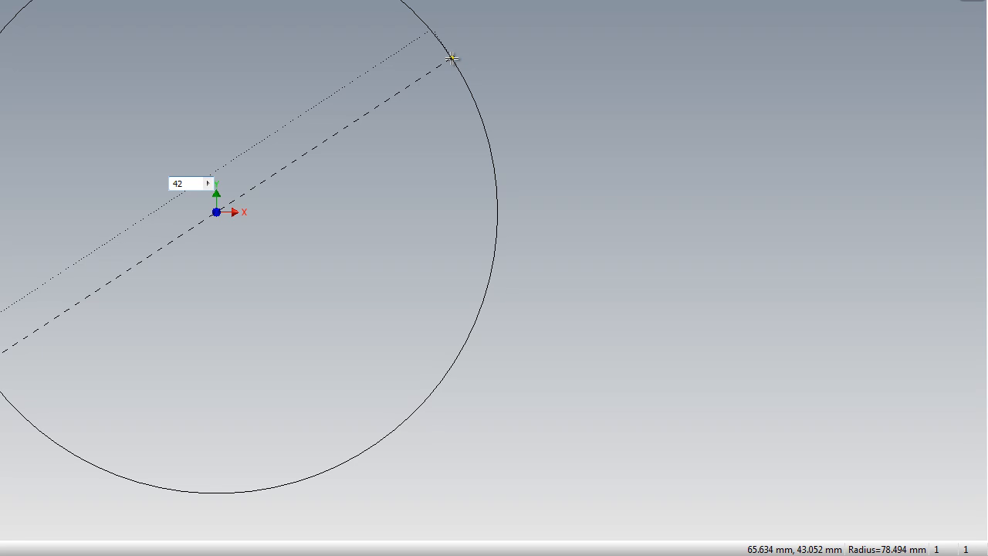
type("2")
key("Return")
Step: Sketch a 24 mm diameter circle to the right of the 42 mm circle, level with its centre
scroll(377, 221, "down", 3)
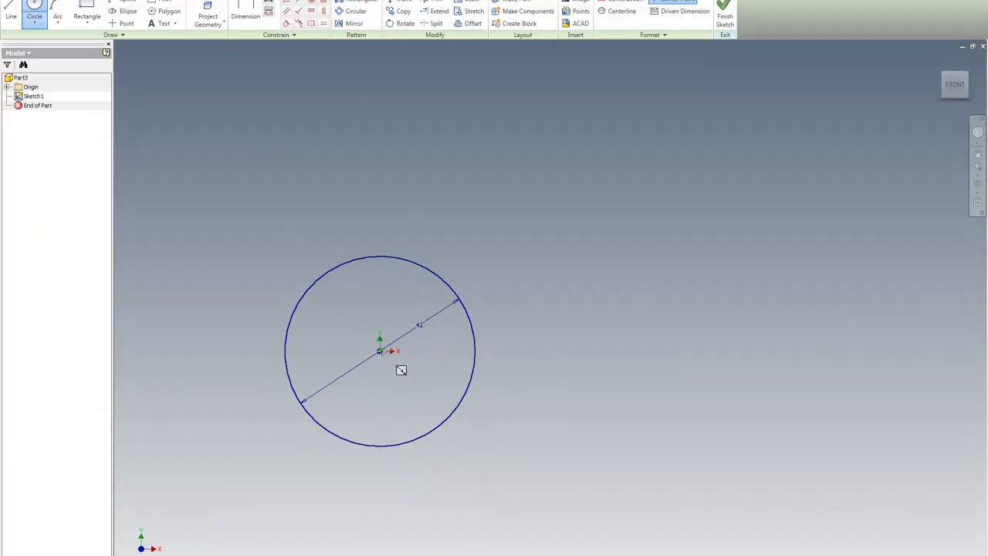
left_click(713, 350)
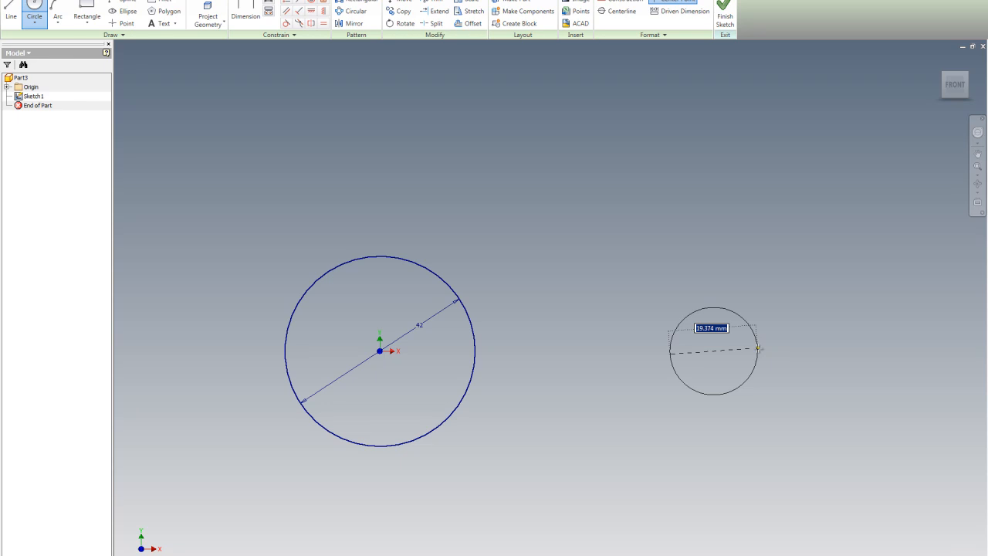
type("24")
key("Return")
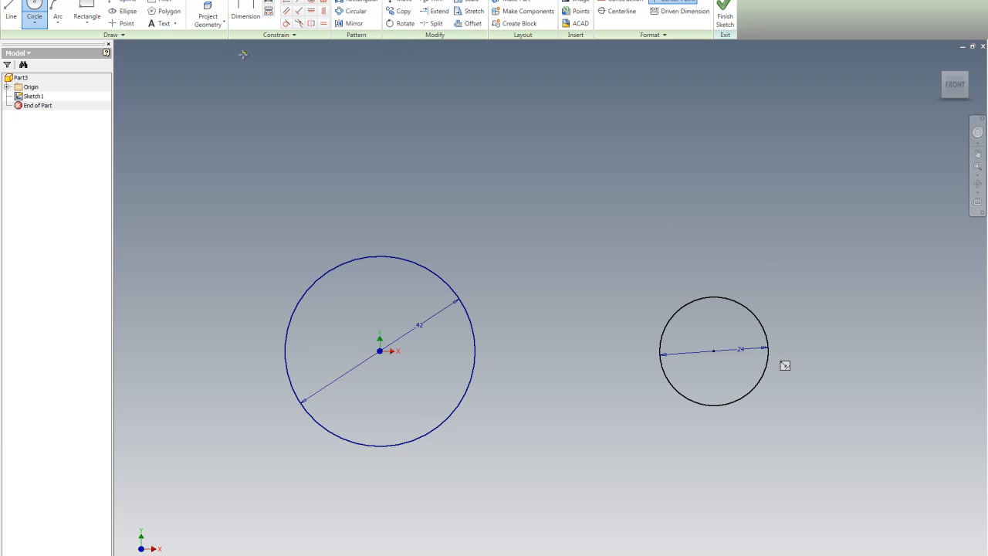
Step: Dimension the horizontal distance between the two circle centres as 90 mm
left_click(248, 11)
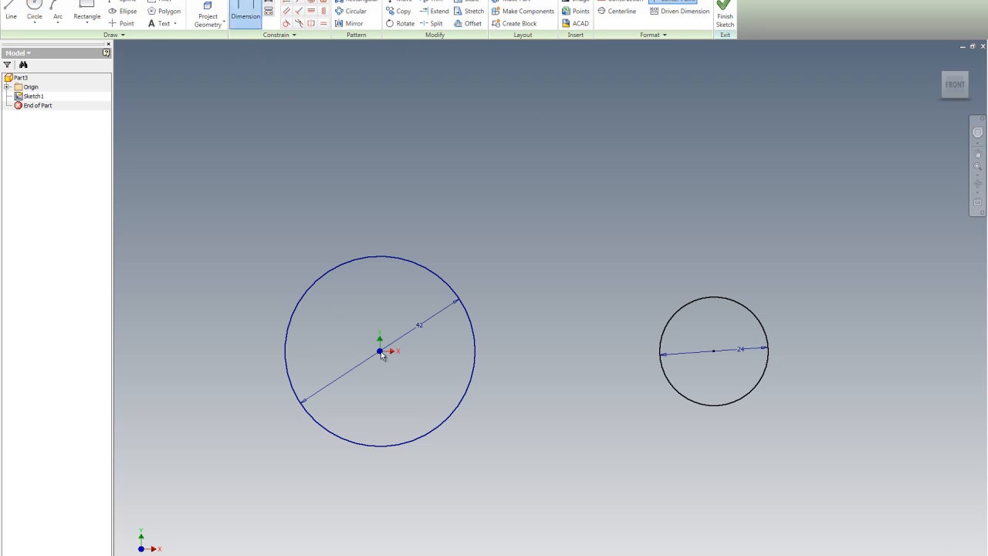
left_click(713, 351)
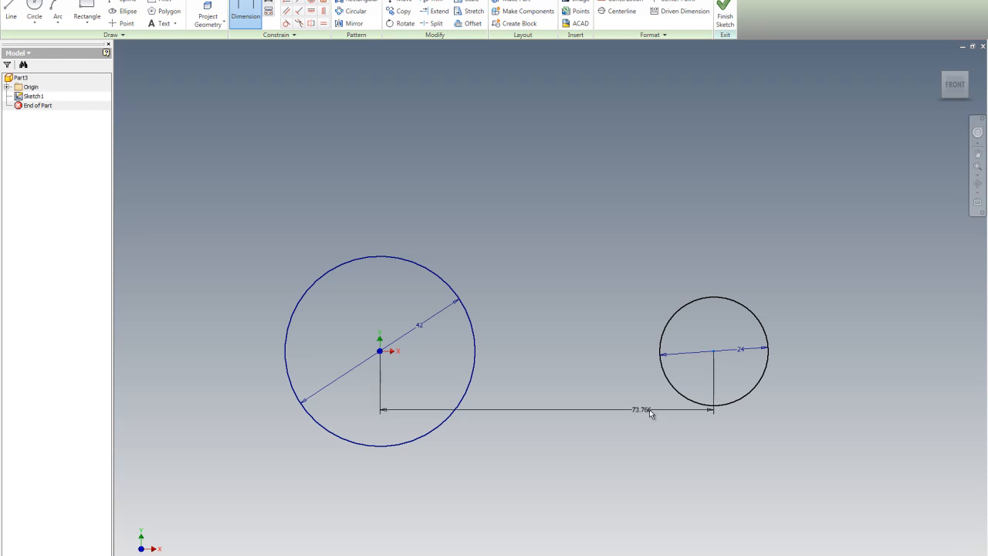
left_click(548, 503)
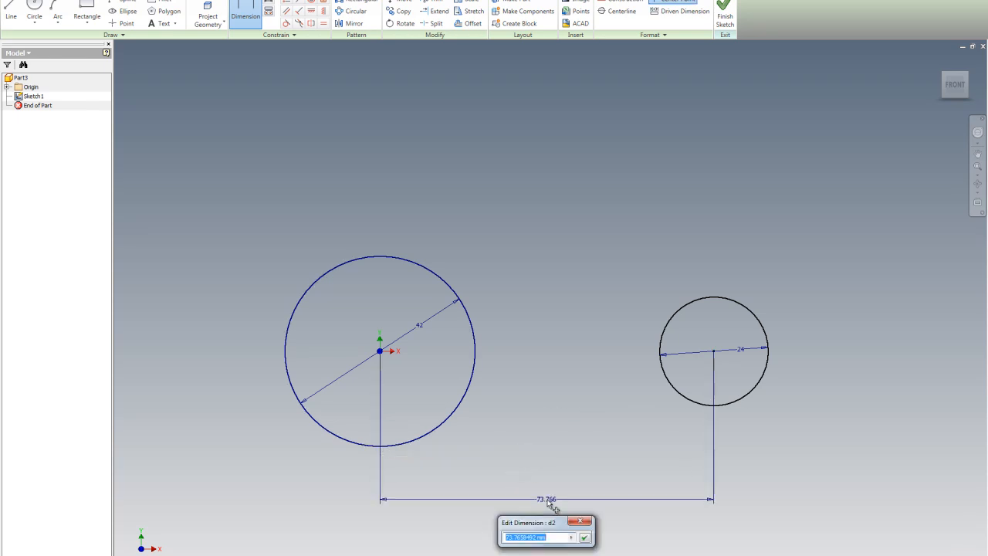
type("90")
key("Return")
Step: Draw two lines joining the large and small circles, one along their upper sides and one along their lower sides
scroll(807, 336, "down", 6)
scroll(725, 271, "up", 5)
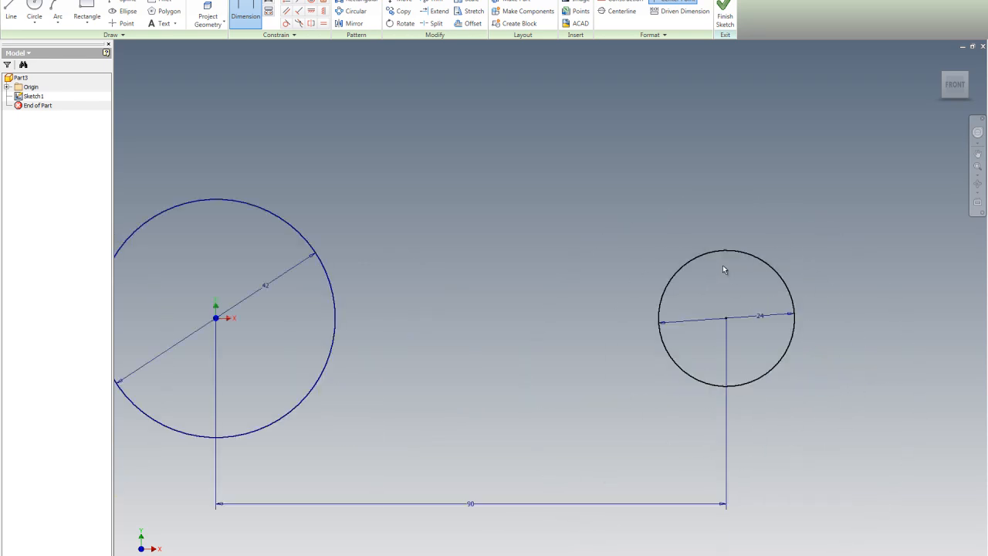
left_click(10, 12)
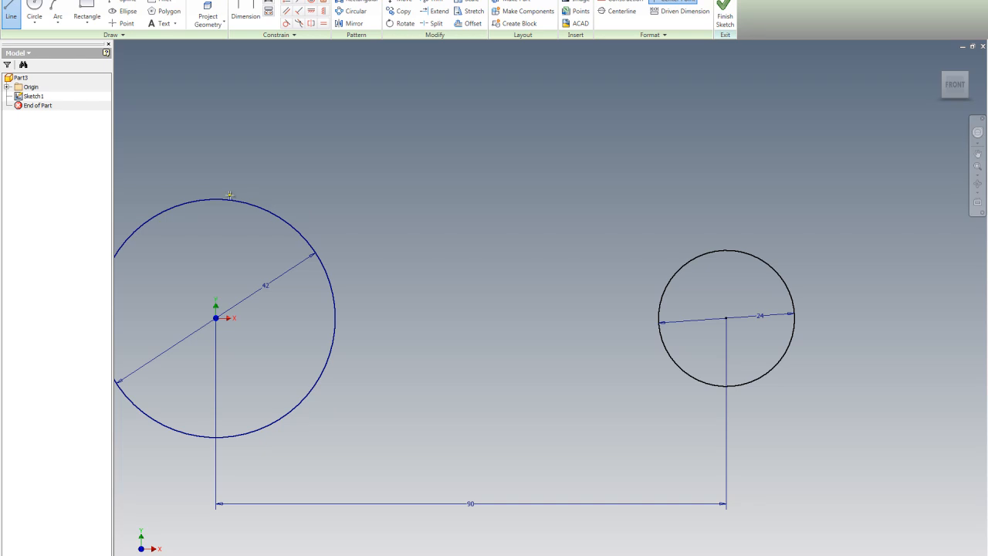
scroll(231, 199, "down", 3)
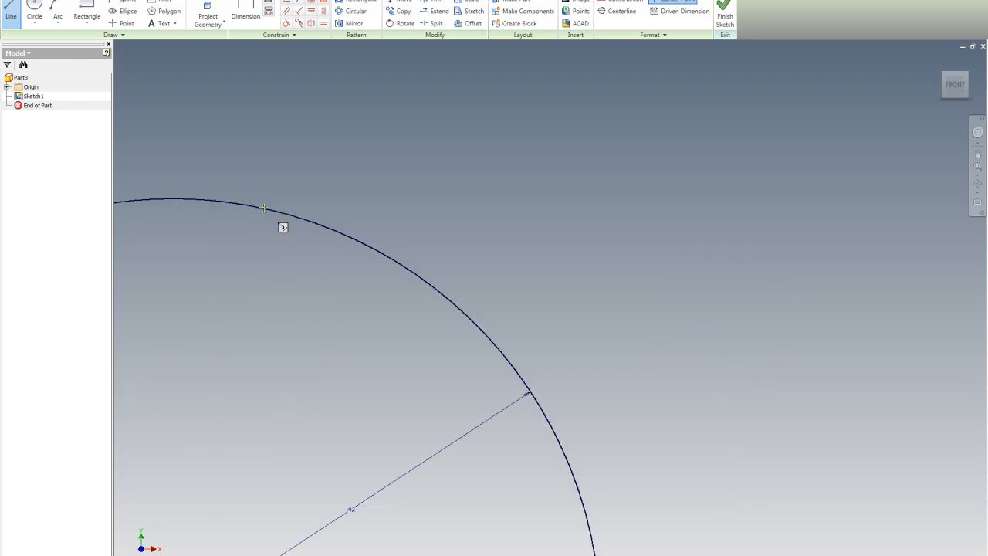
left_click(263, 207)
scroll(263, 208, "up", 5)
scroll(439, 181, "down", 4)
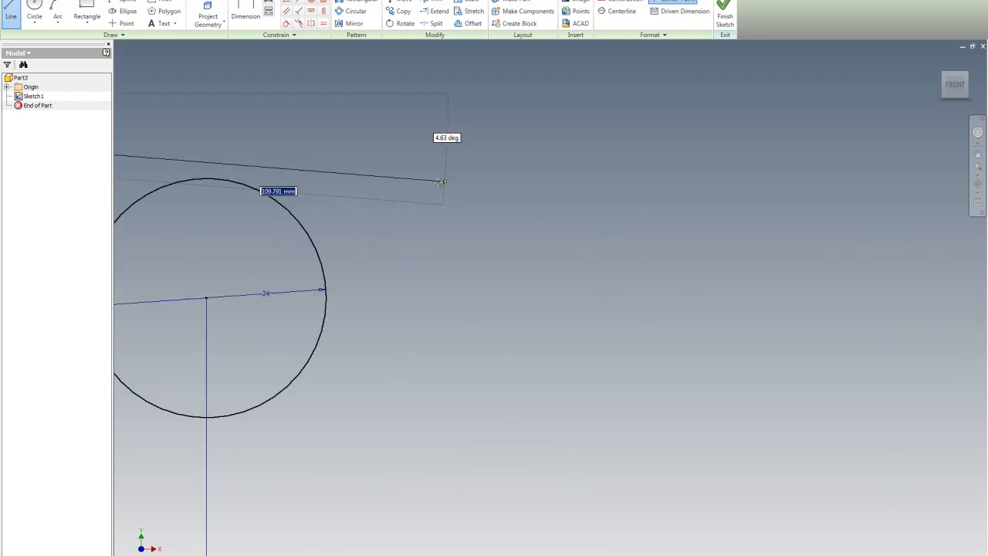
left_click(208, 178)
scroll(463, 166, "up", 4)
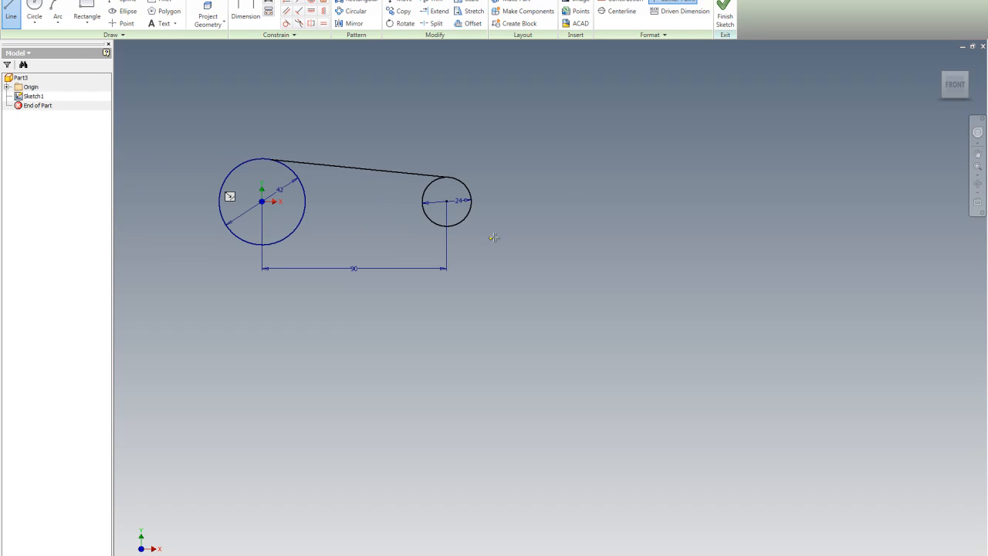
left_click(448, 225)
left_click(274, 242)
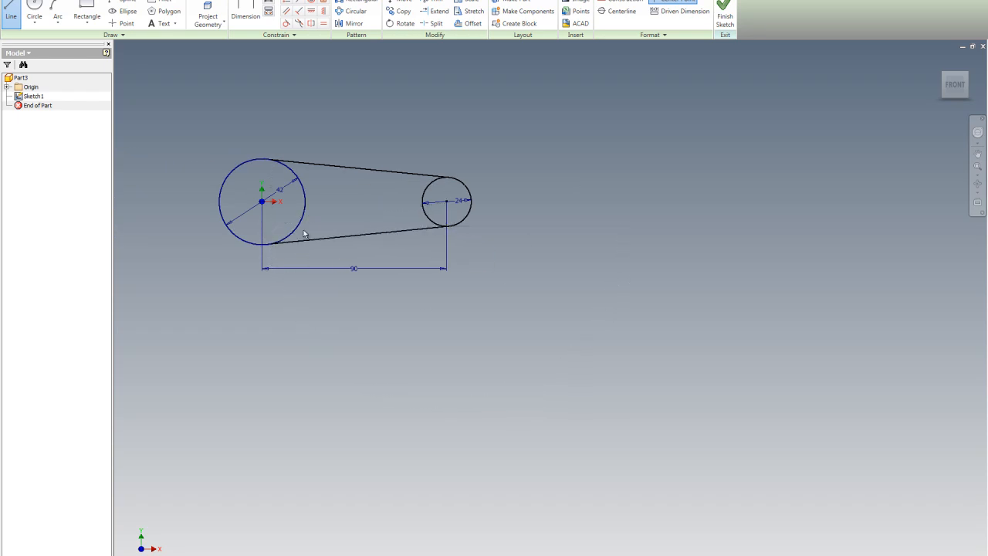
key("Escape")
Step: Apply a Tangent constraint between the 42 mm circle and the lower connecting line
left_click(286, 24)
left_click(299, 181)
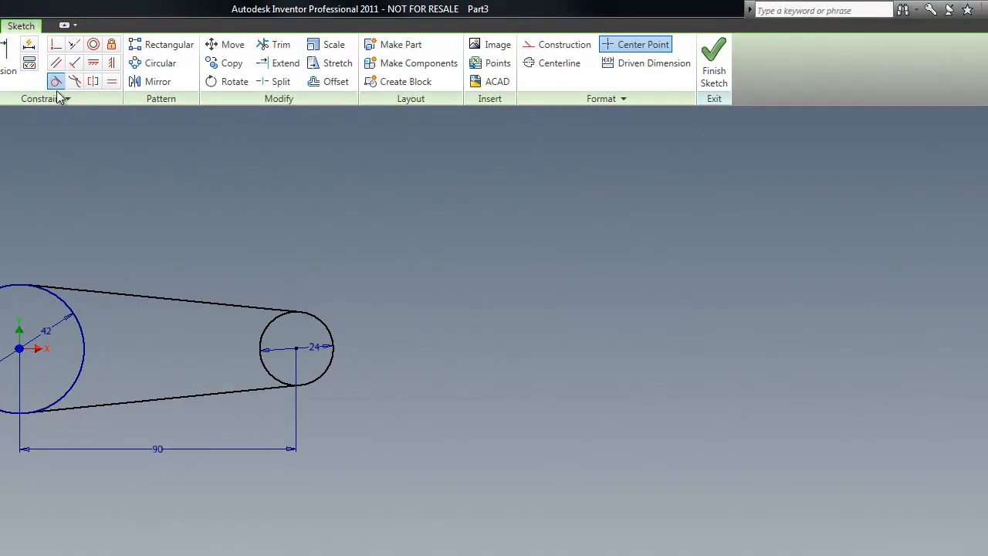
left_click(85, 380)
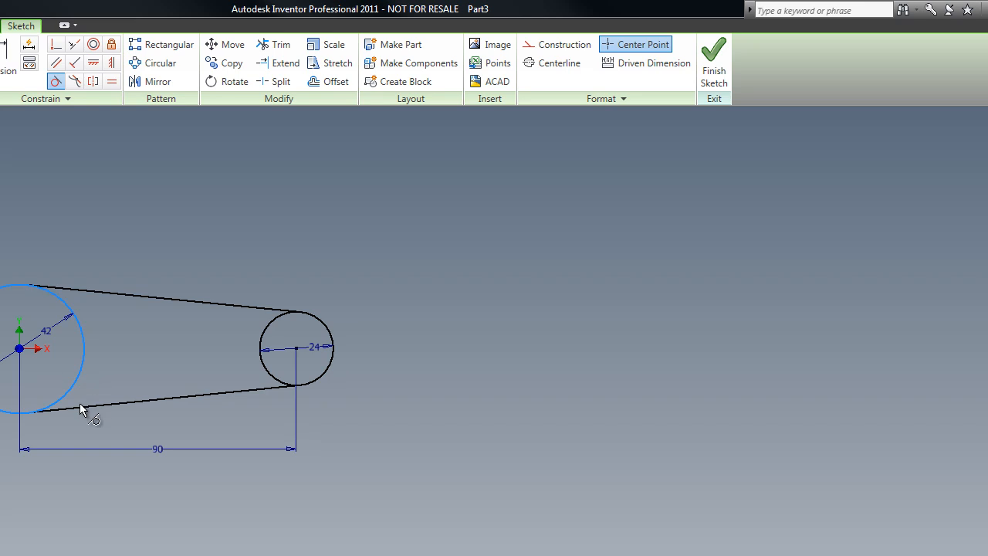
left_click(81, 406)
left_click(54, 81)
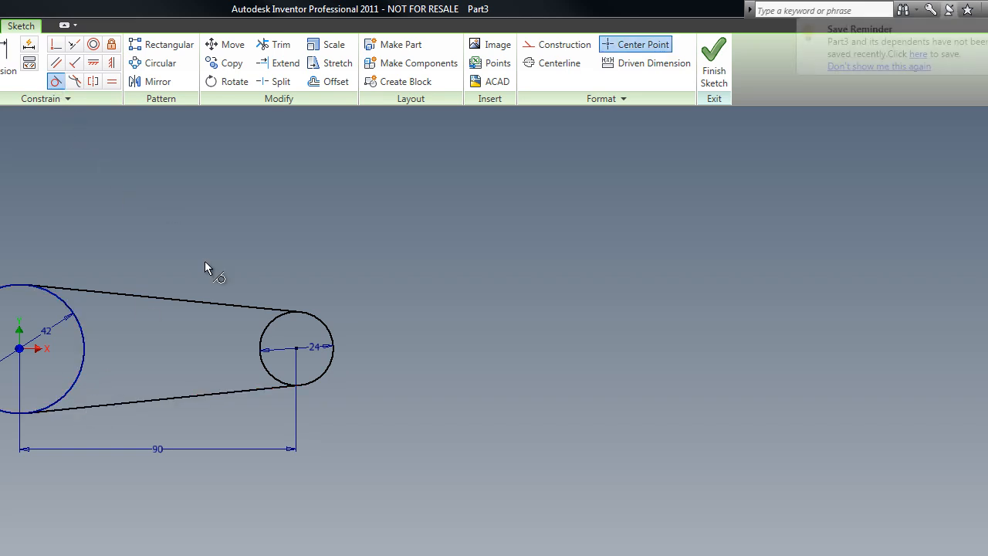
Step: Apply Tangent constraints between the 24 mm circle and both the upper and lower connecting lines
left_click(264, 333)
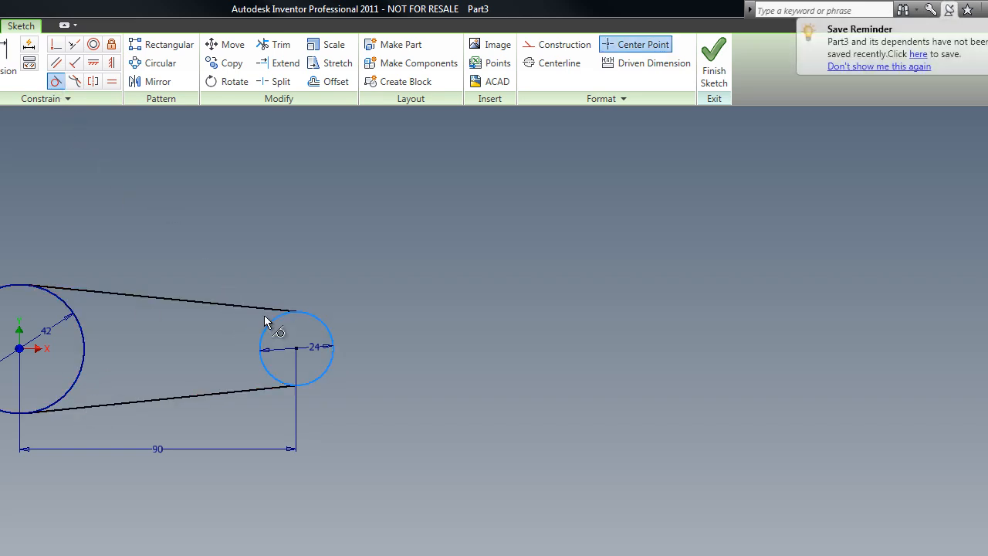
left_click(268, 309)
left_click(54, 86)
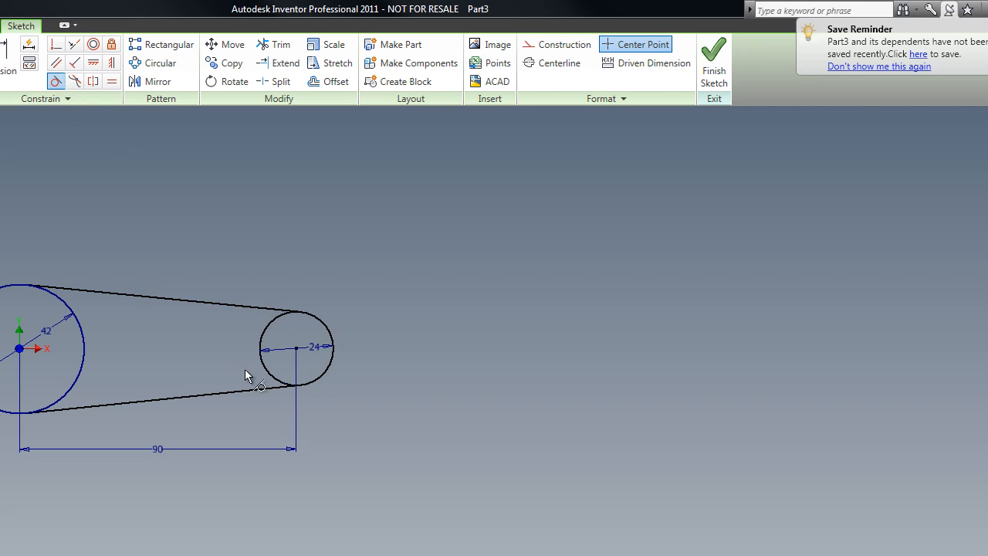
left_click(266, 377)
left_click(270, 392)
scroll(320, 370, "up", 5)
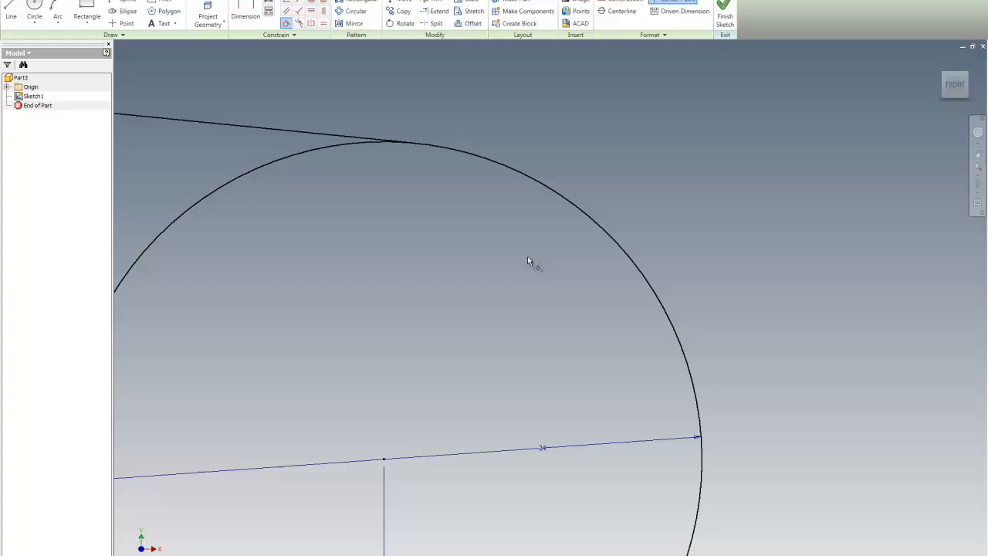
scroll(513, 254, "down", 4)
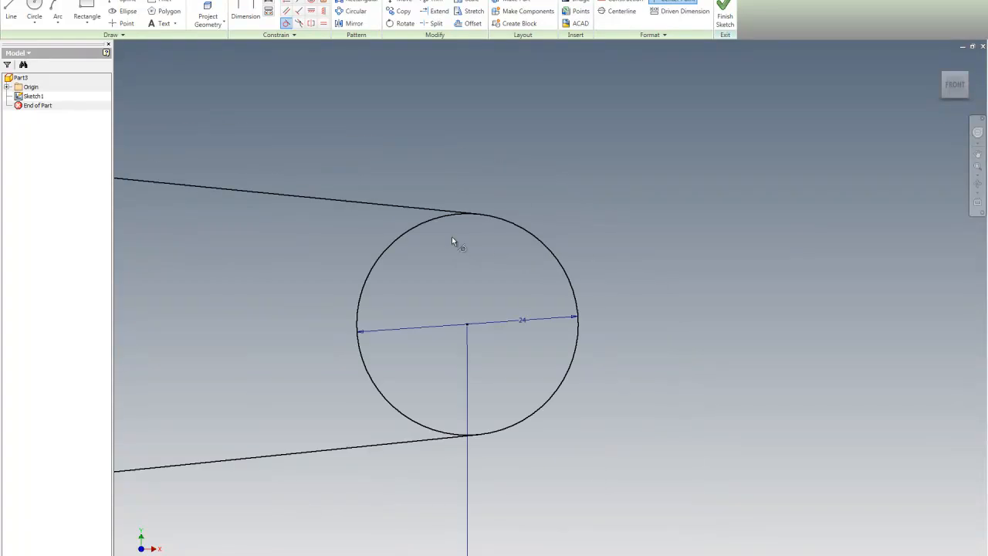
scroll(652, 197, "down", 3)
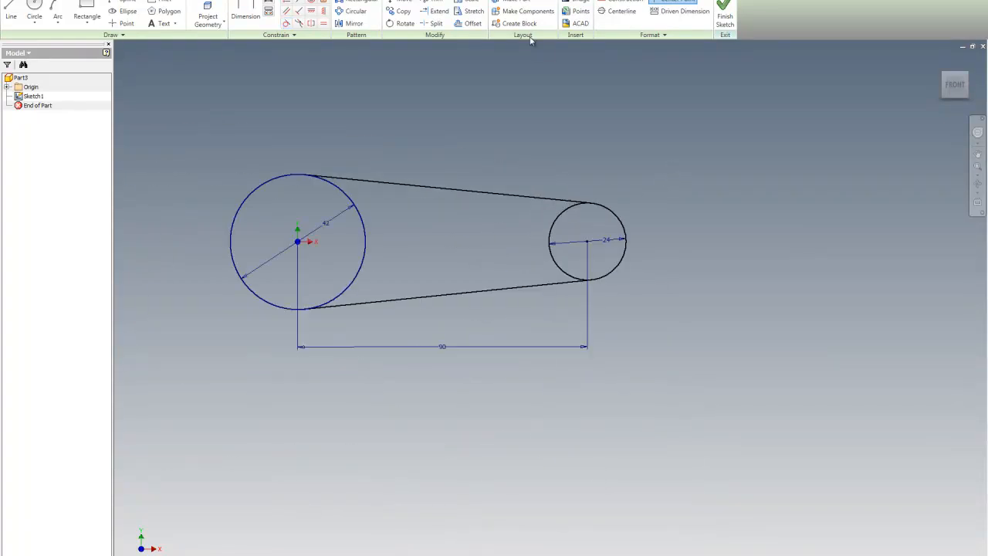
Step: Trim the inner arcs of both circles so only the outer link outline remains
left_click(432, 2)
left_click(362, 220)
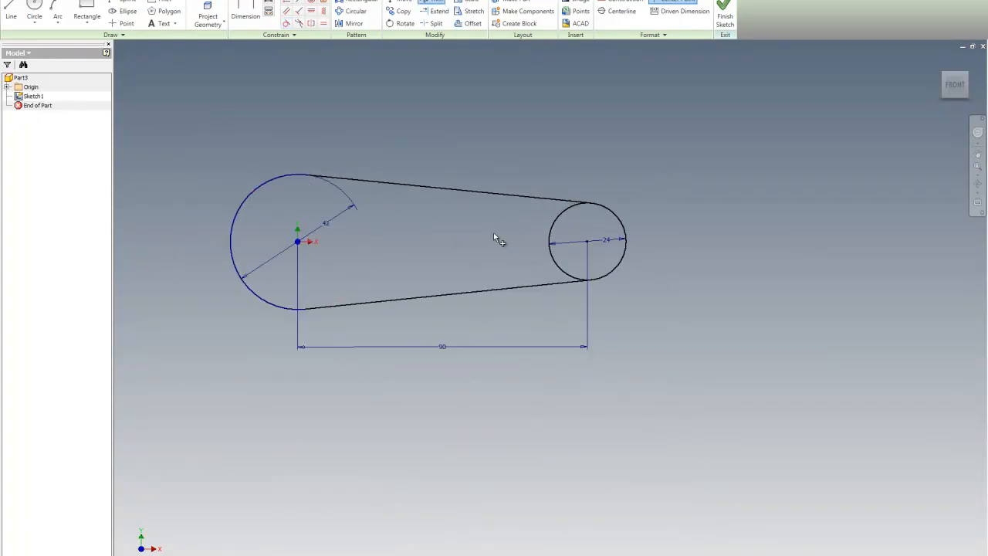
left_click(549, 236)
right_click(455, 126)
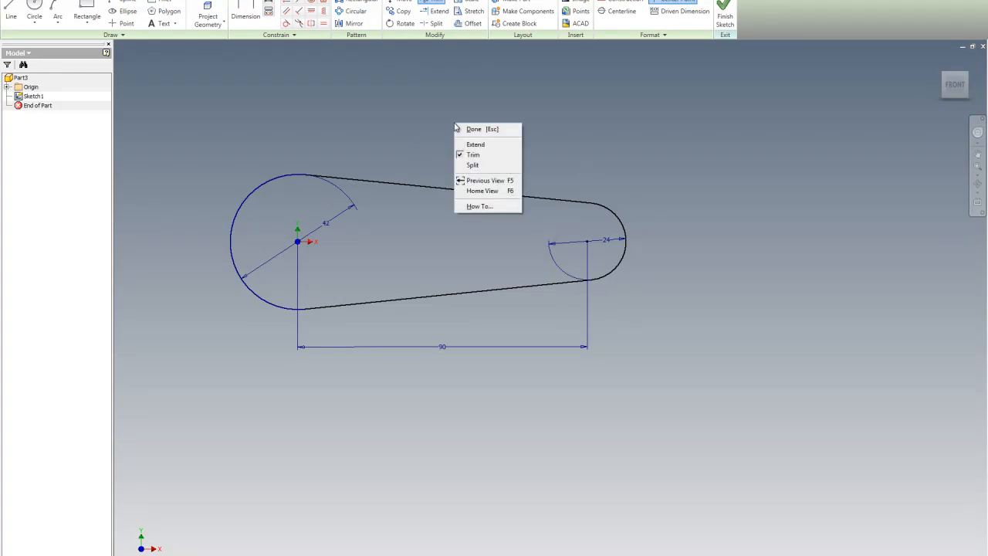
left_click(484, 131)
Step: Finish the sketch and extrude the link profile 10 mm symmetrically about the sketch plane
right_click(485, 131)
left_click(500, 147)
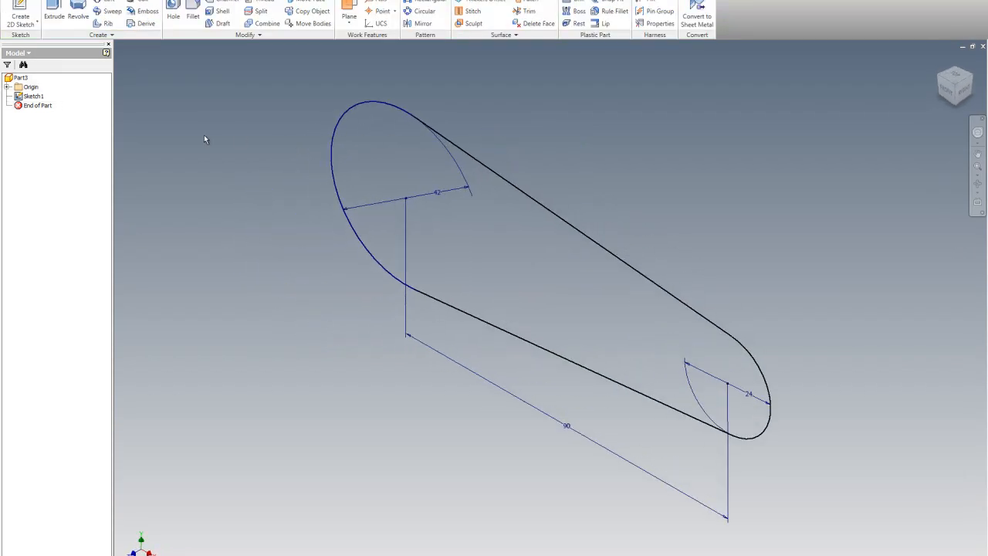
left_click(61, 14)
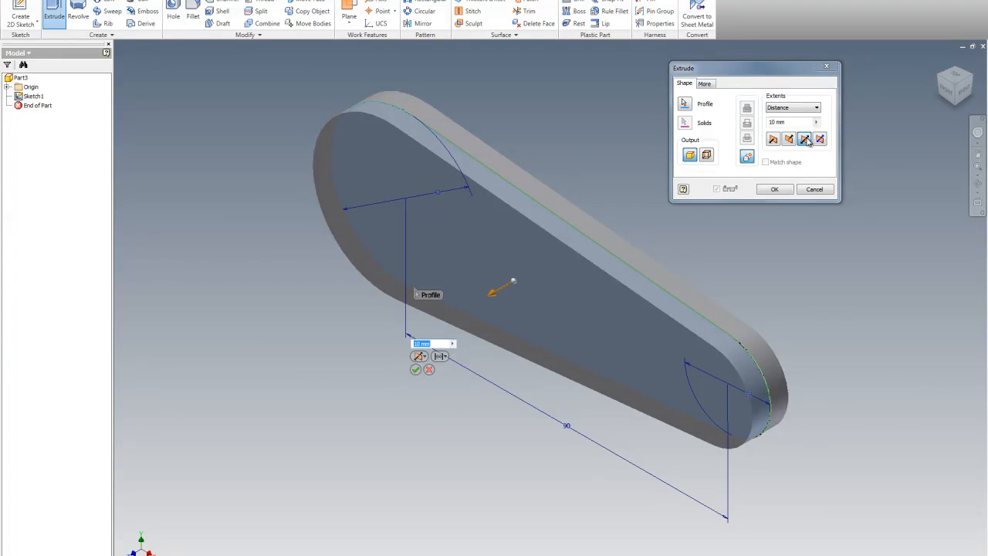
left_click(775, 189)
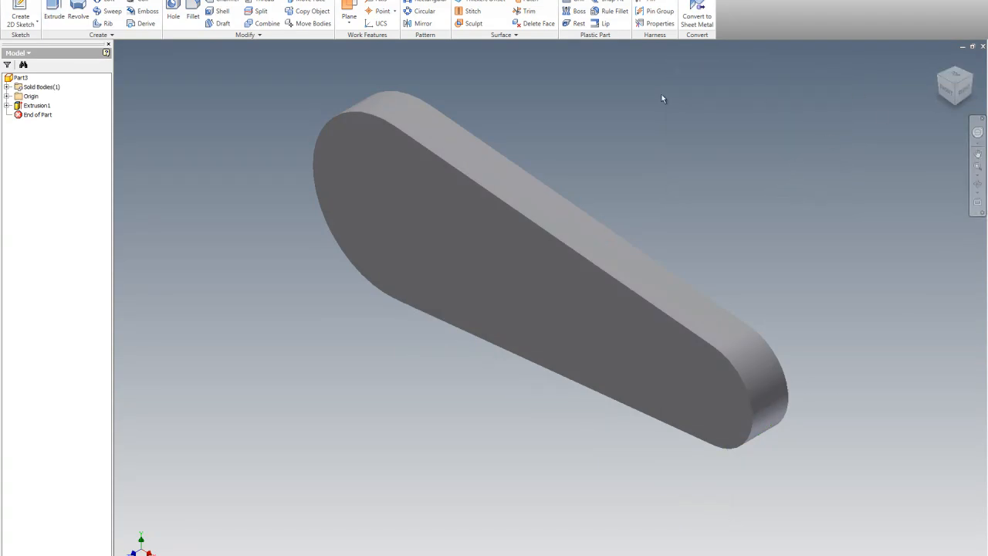
Step: Consult the reference drawing PDF for the geometry of the cylindrical bosses at the arm's ends
left_click(942, 88)
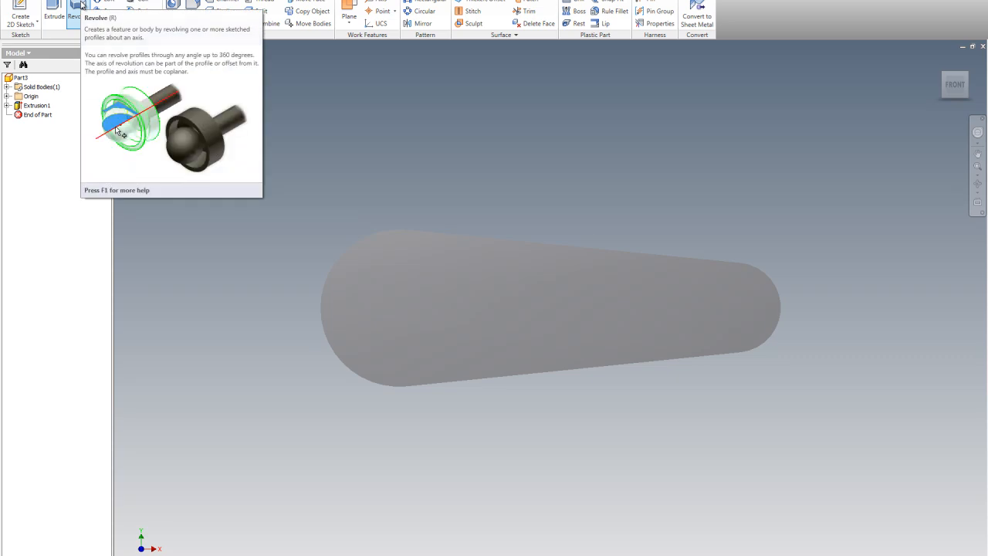
left_click_drag(0, 47, 382, 49)
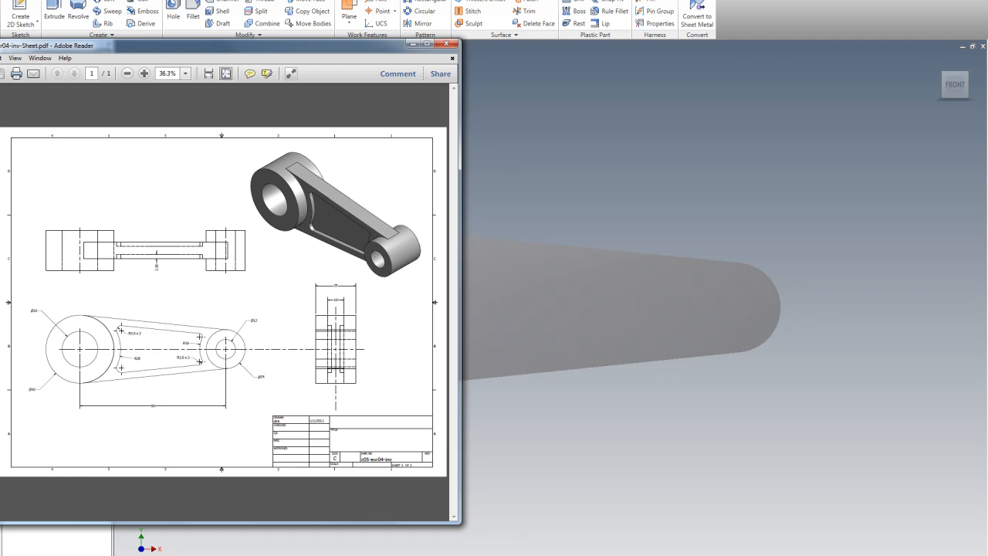
left_click_drag(321, 49, 0, 48)
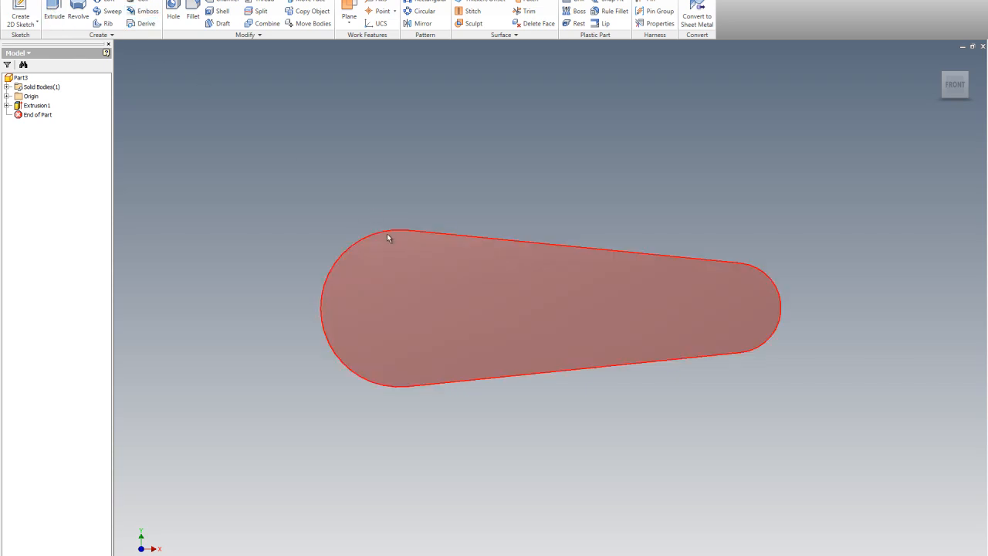
right_click(220, 108)
left_click(246, 128)
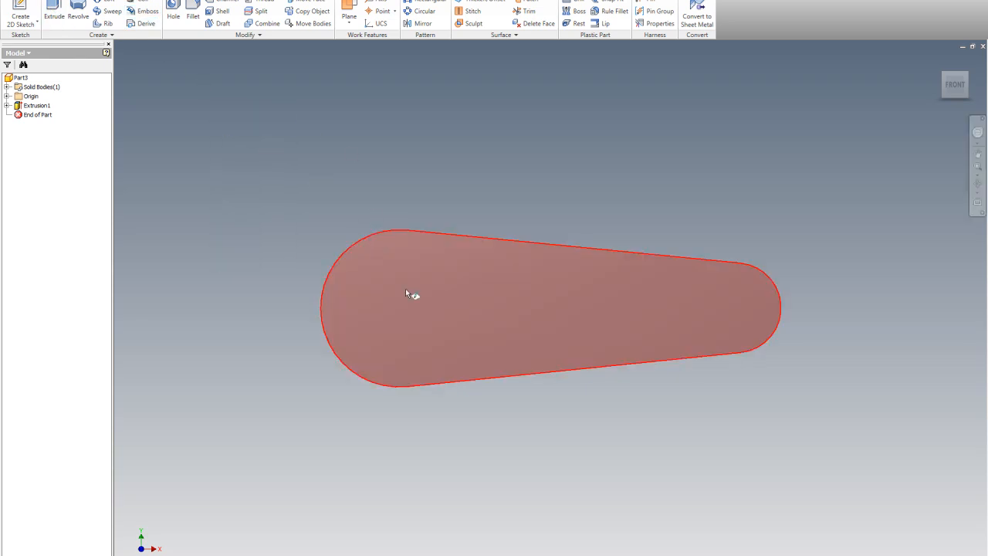
left_click(405, 290)
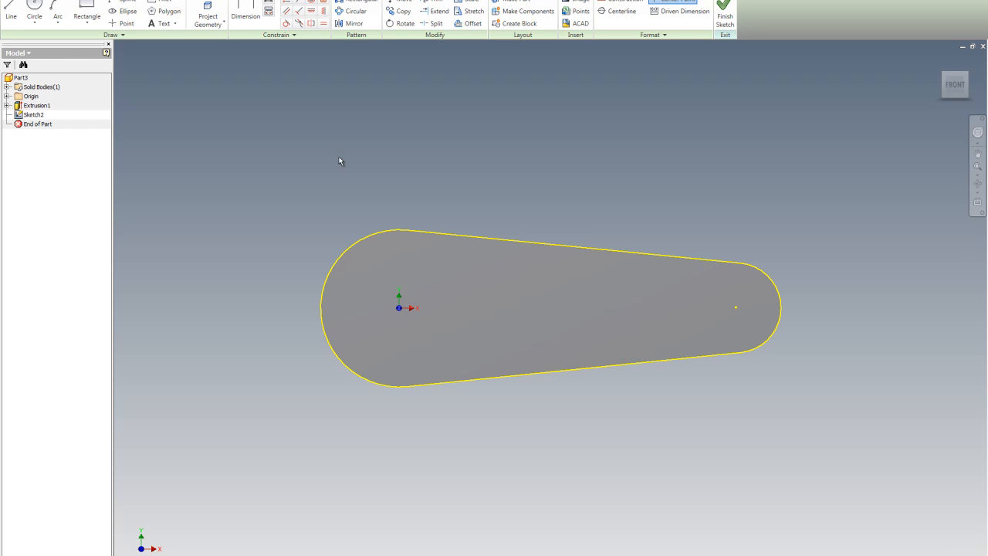
left_click(969, 77)
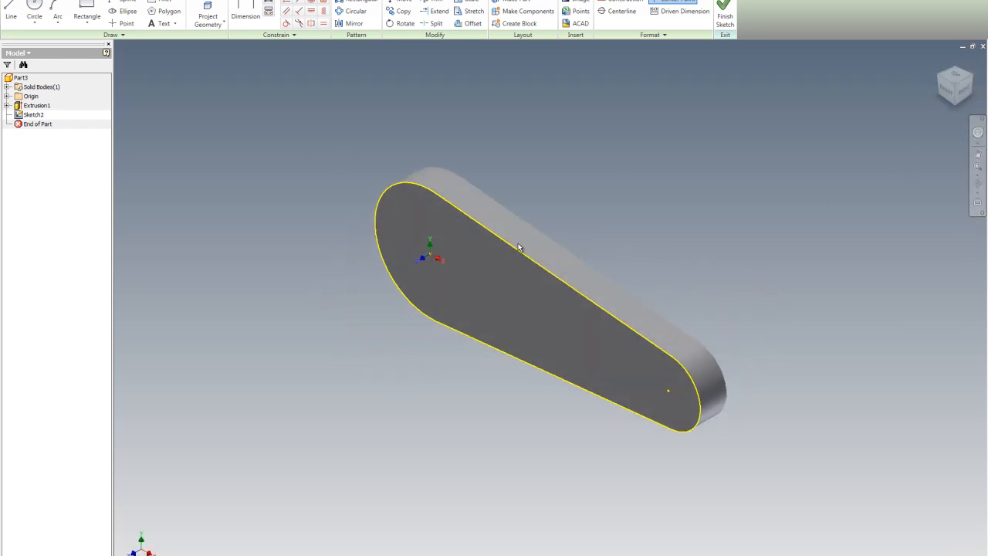
right_click(513, 143)
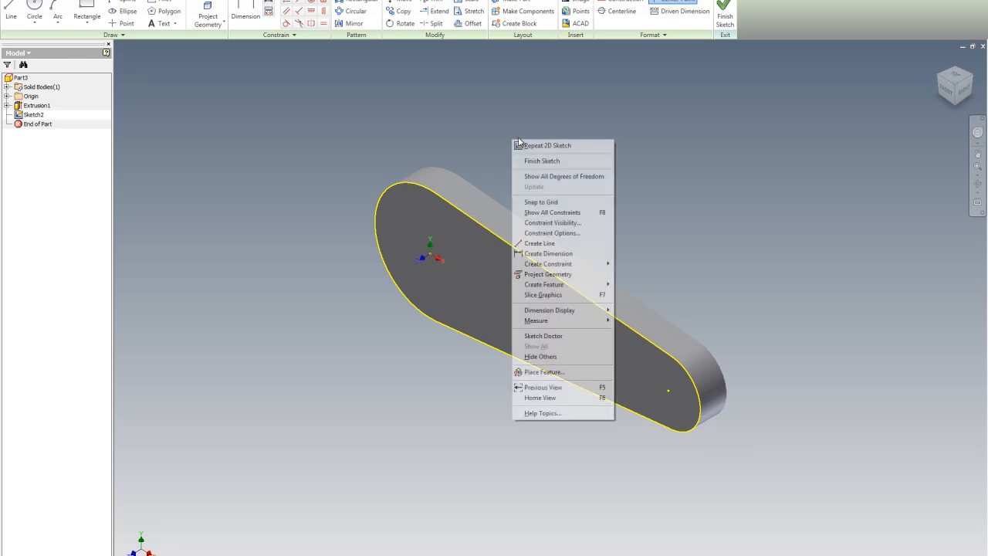
left_click(176, 85)
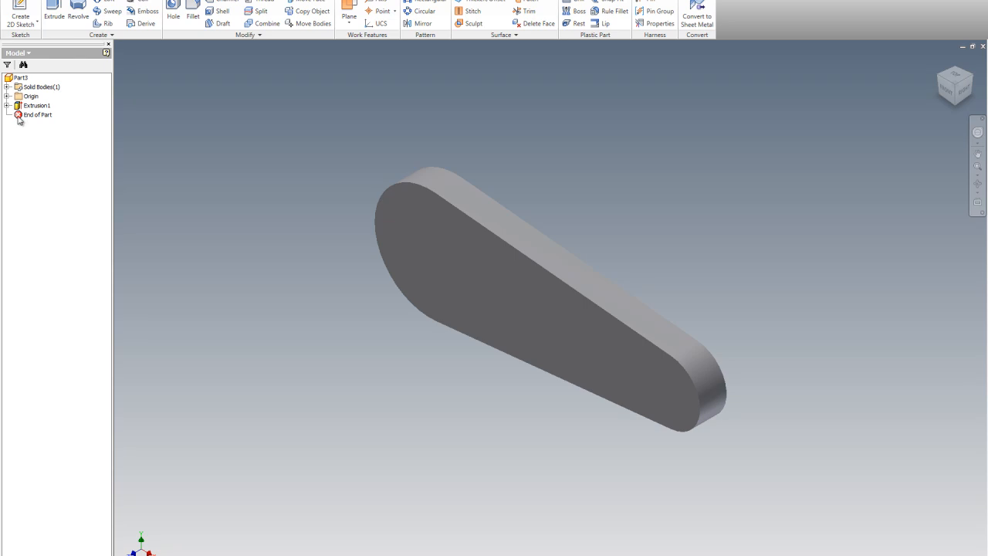
Step: Make the XY origin plane visible and set the visual style to wireframe
left_click(7, 96)
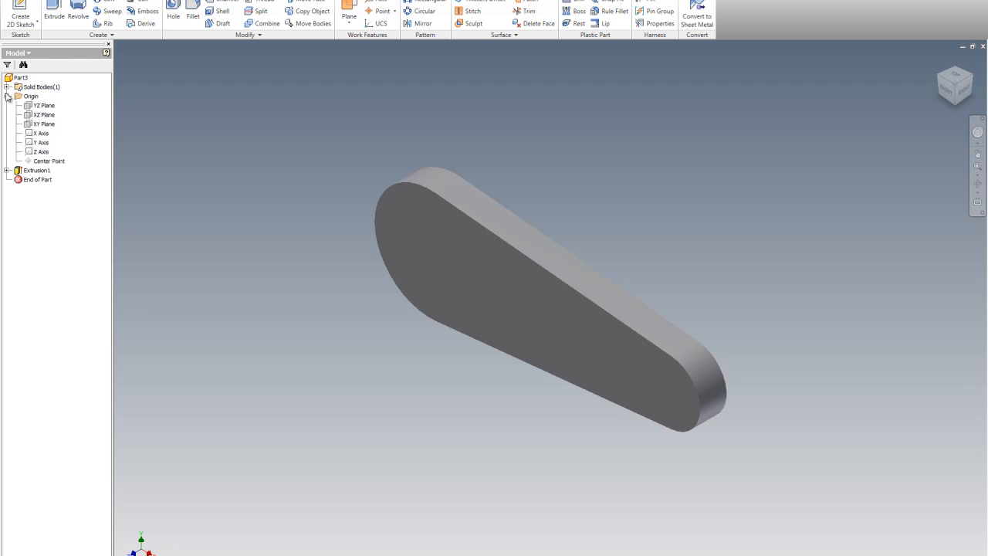
right_click(45, 125)
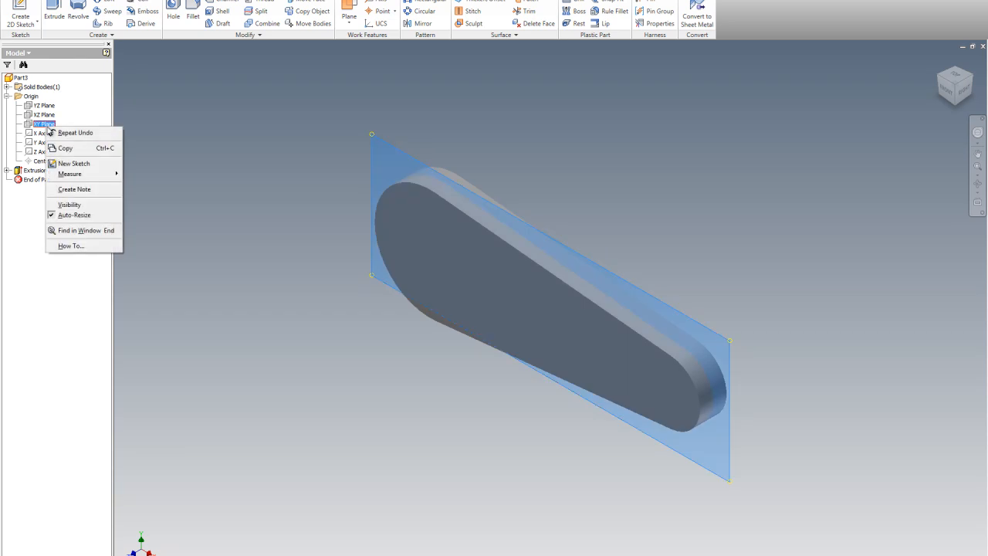
left_click(69, 205)
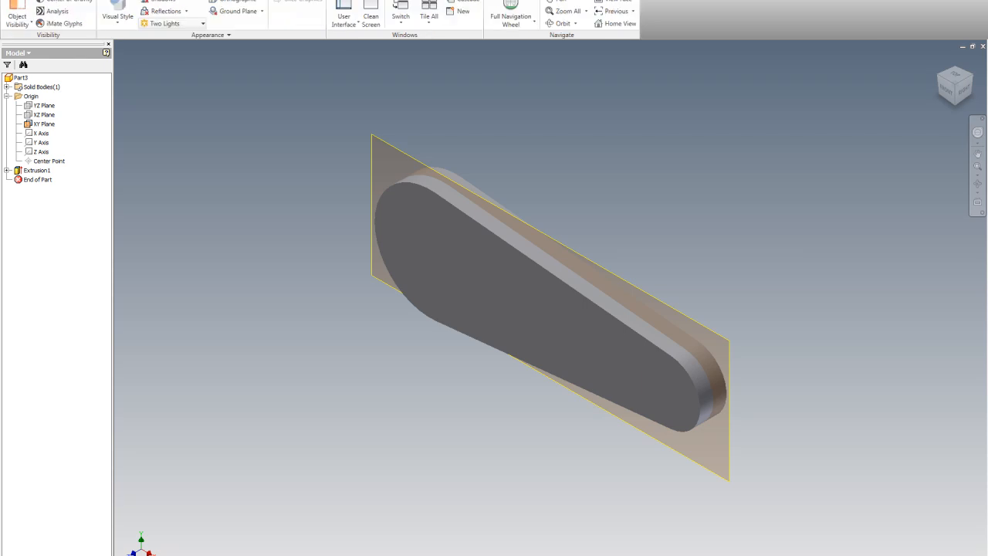
left_click(117, 16)
left_click(128, 145)
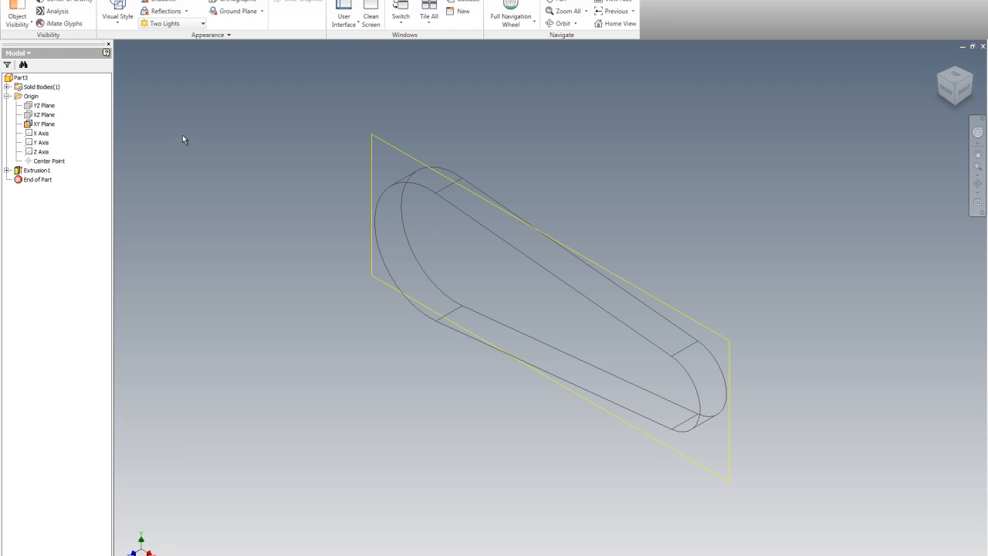
Step: Create a new 2D sketch on the XY origin plane
left_click(949, 92)
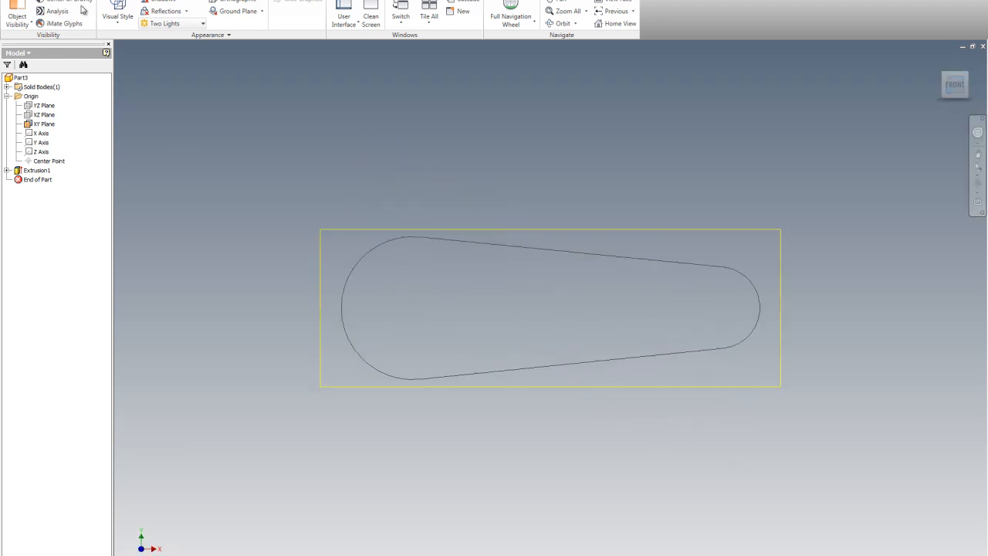
left_click(54, 0)
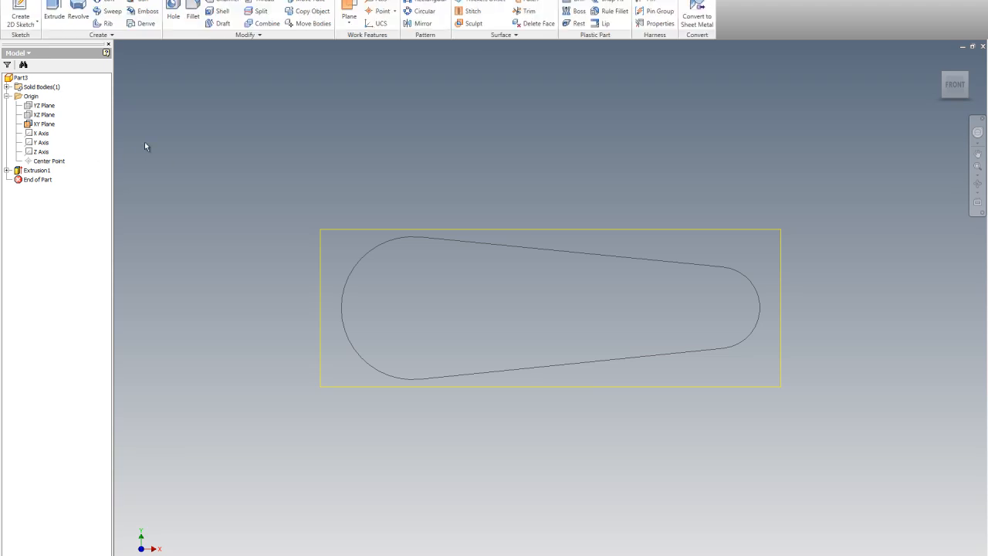
right_click(168, 147)
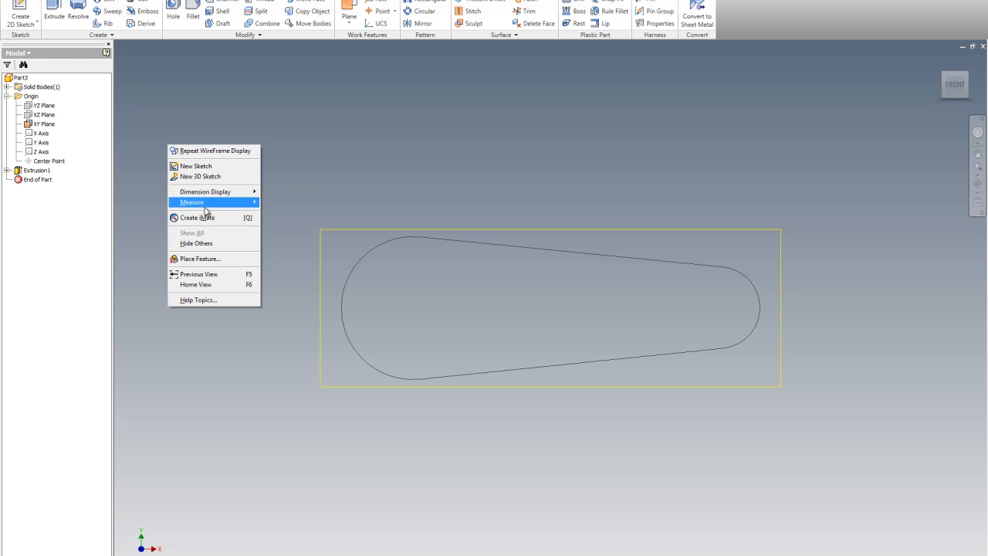
left_click(202, 166)
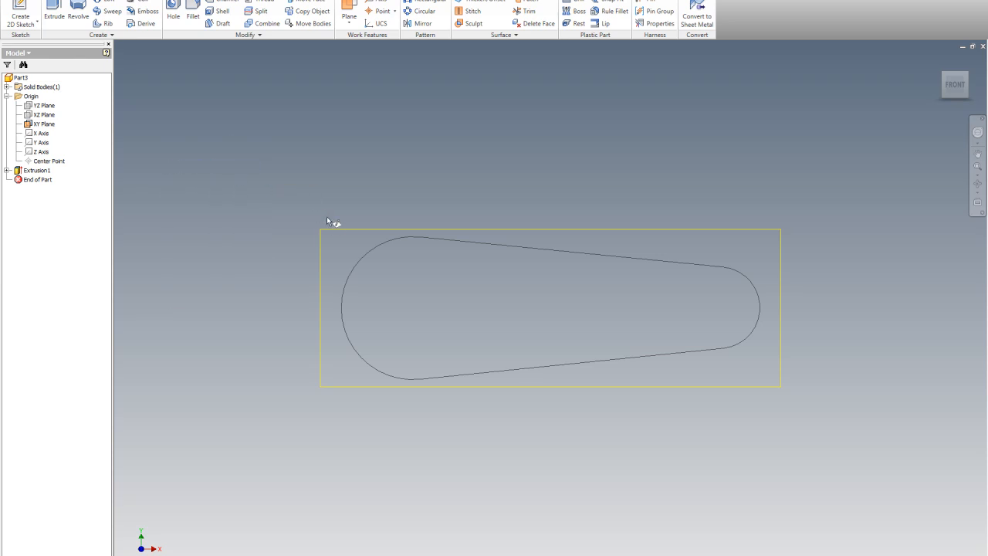
left_click(331, 229)
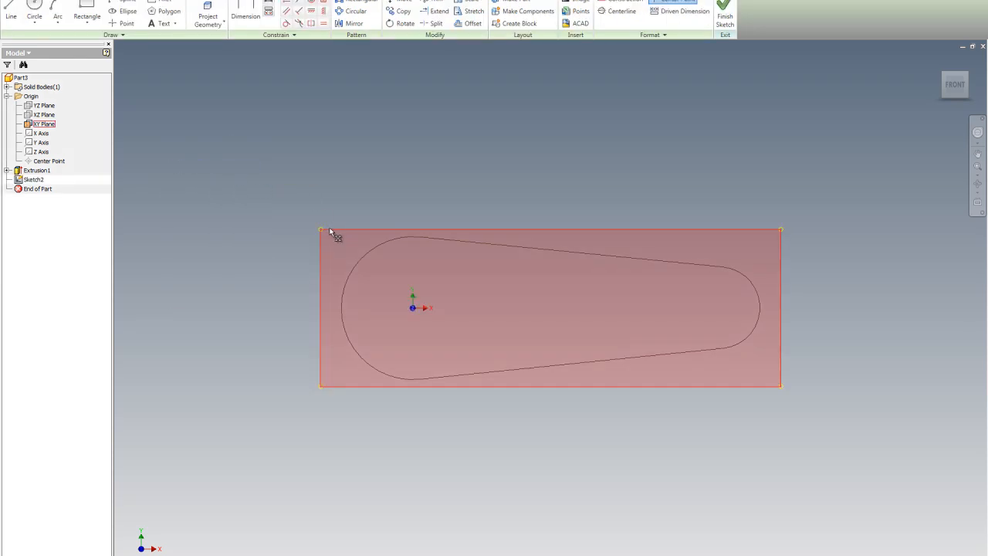
key("c")
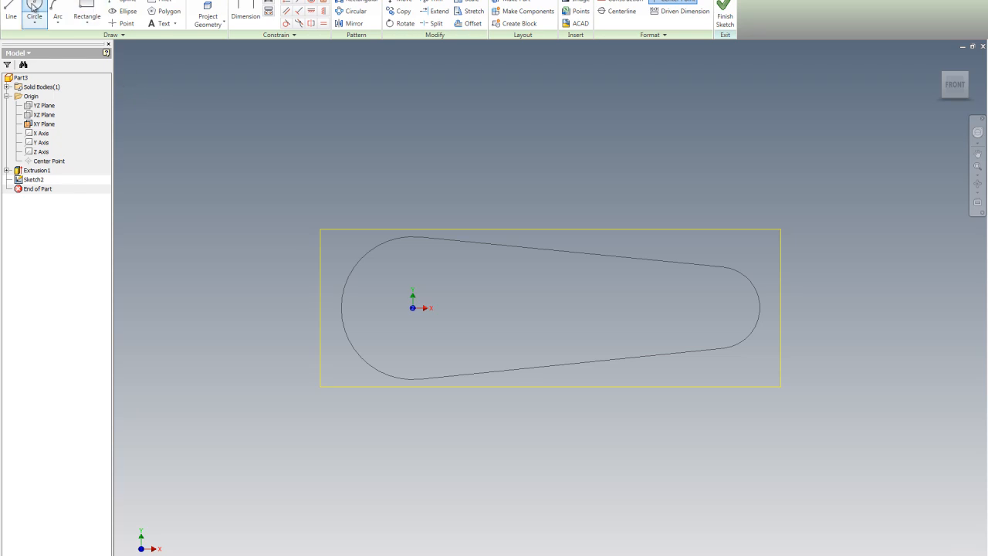
left_click(413, 307)
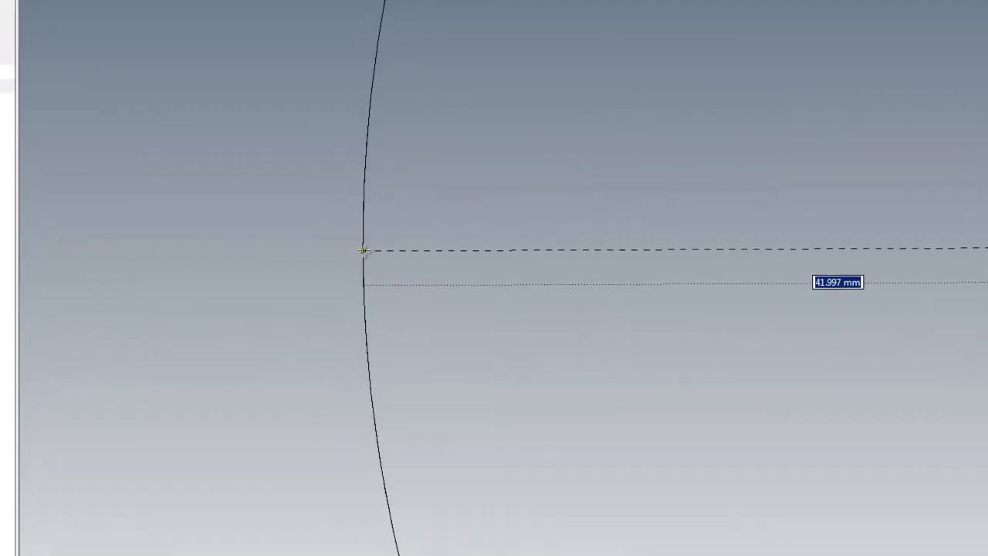
scroll(375, 241, "down", 5)
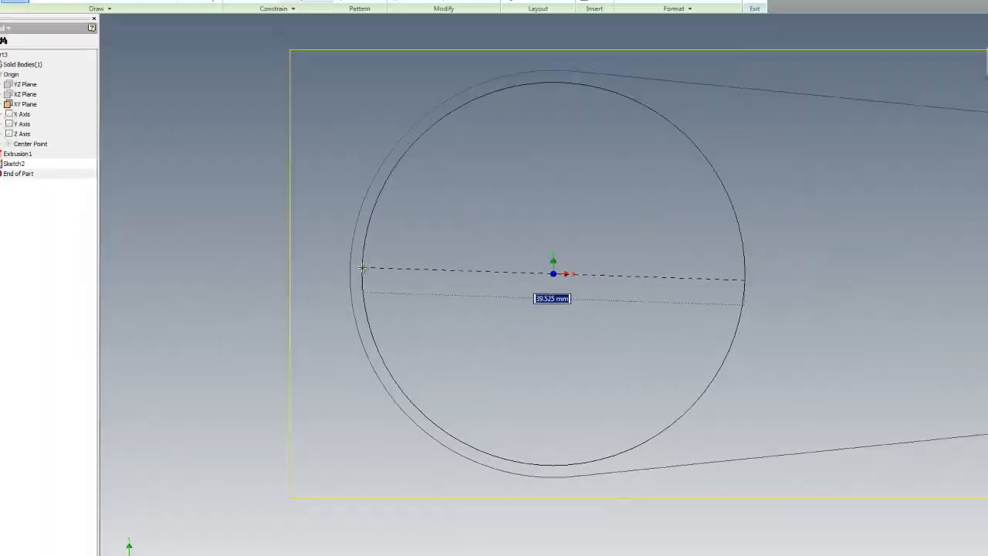
key("Escape")
Step: Project the arm's two end arcs and its upper and lower straight edges into the sketch
left_click(207, 15)
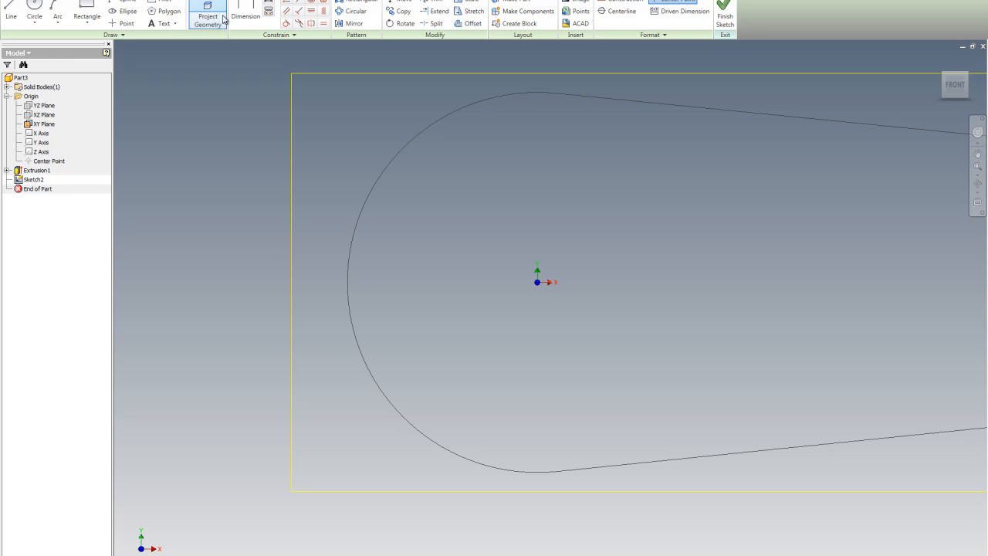
left_click(407, 142)
scroll(286, 126, "down", 4)
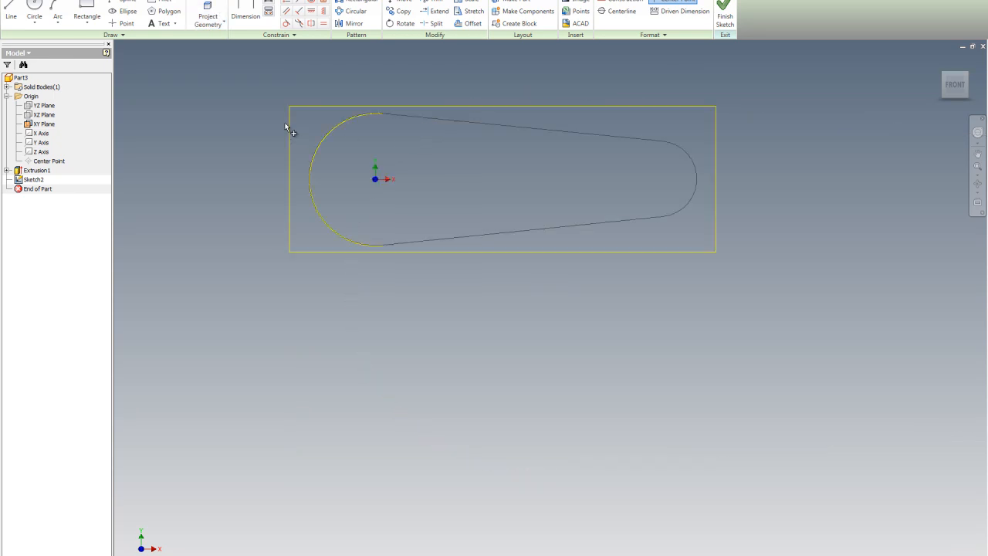
left_click(696, 171)
left_click(642, 138)
left_click(615, 221)
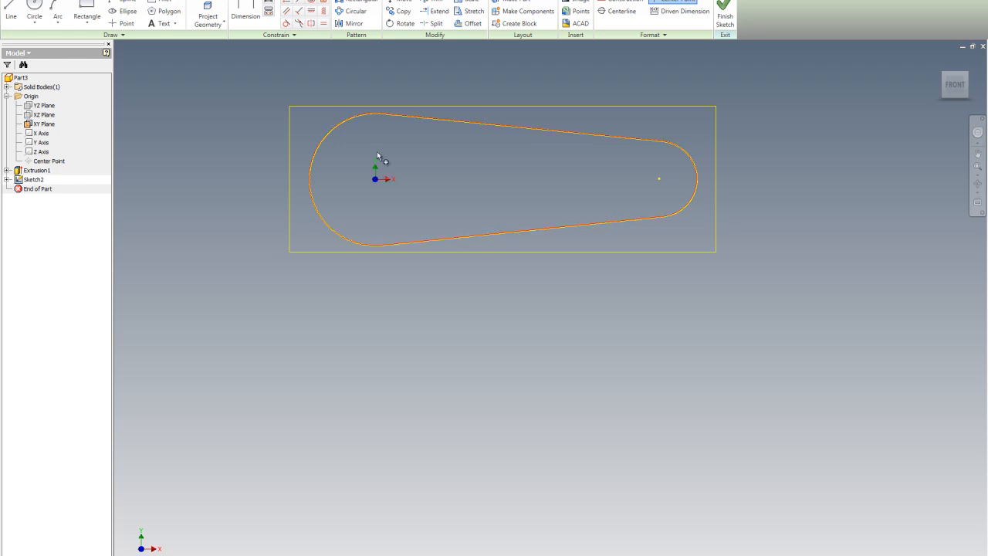
Step: Draw full circles over the arm's projected end arcs, 42 mm in diameter at the large end and matching the small arc, and finish the sketch
left_click(34, 13)
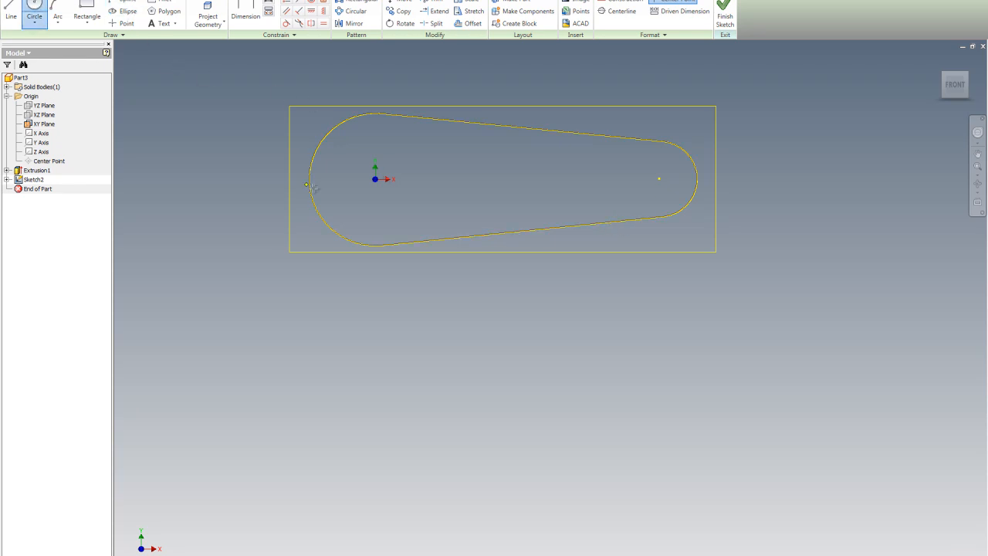
left_click(375, 179)
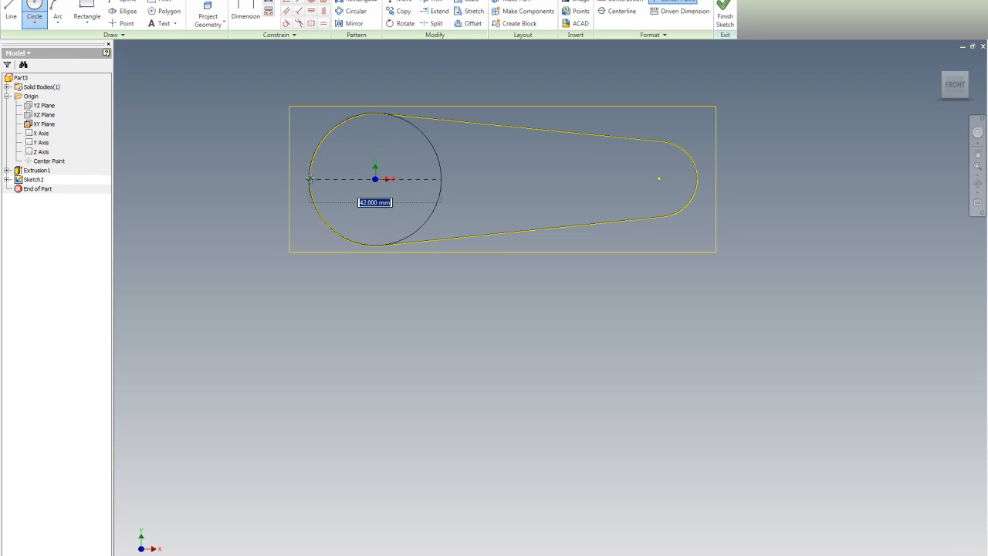
left_click(308, 179)
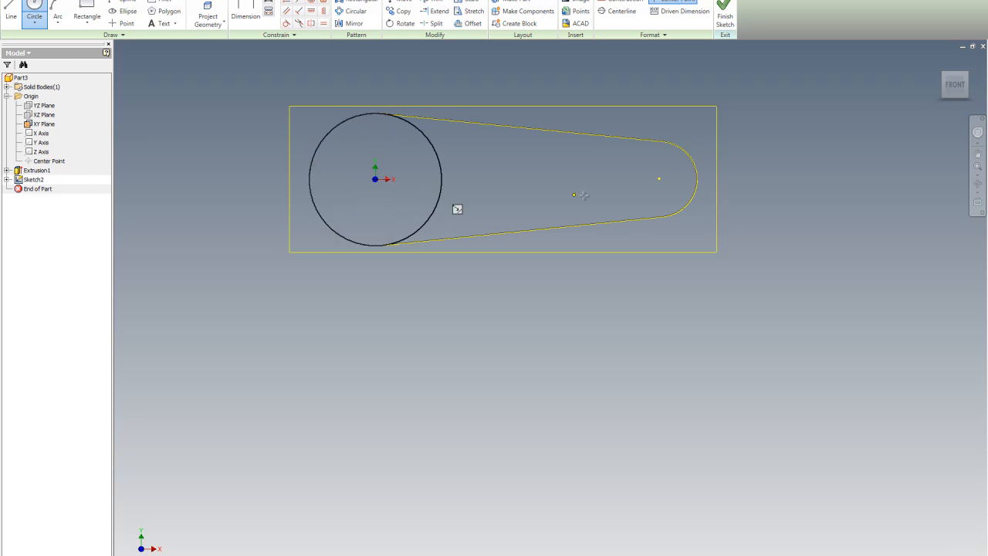
left_click(659, 178)
left_click(697, 179)
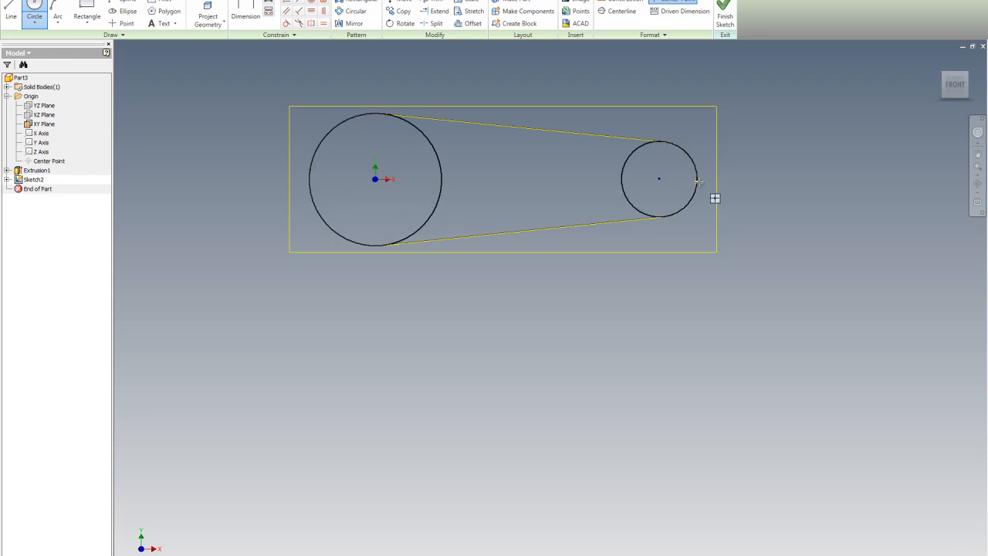
left_click(940, 61)
right_click(554, 107)
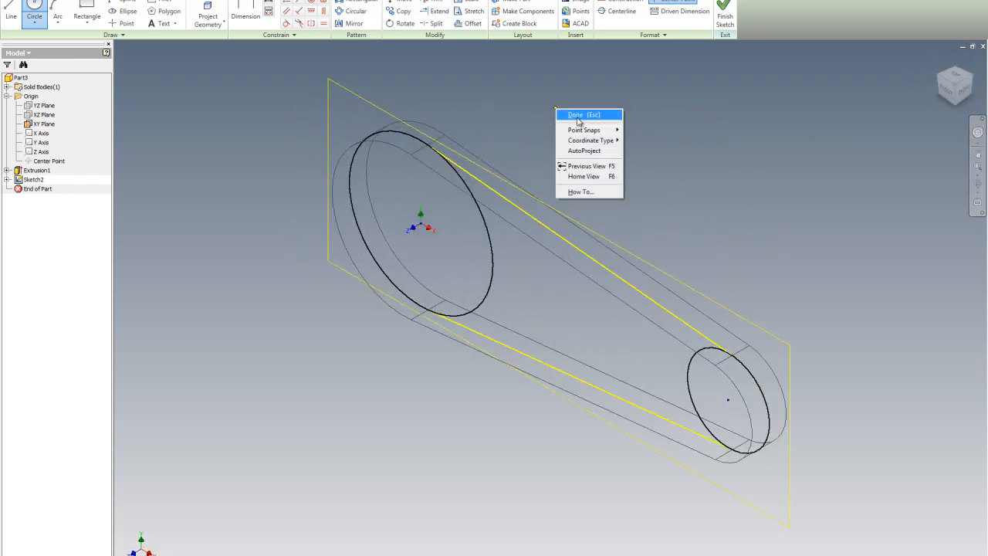
left_click(577, 113)
left_click(725, 20)
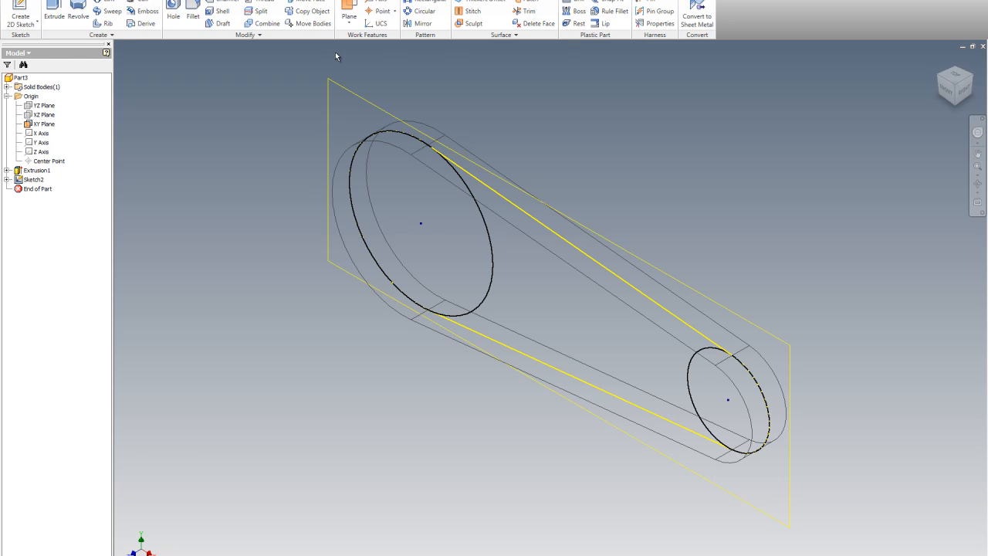
Step: Extrude both end circles 25 mm symmetrically about the XY plane, joining them to the arm as bosses
left_click(54, 12)
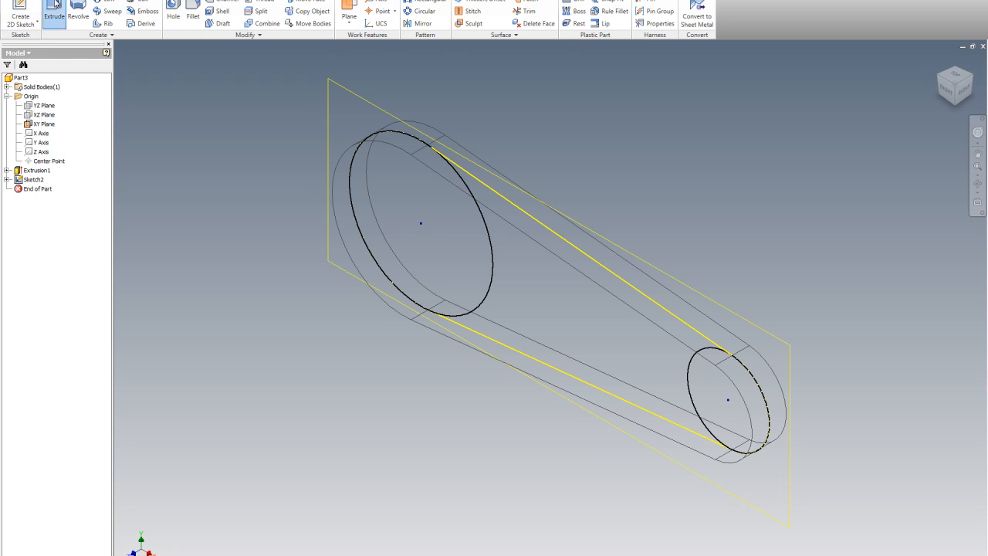
left_click(394, 215)
left_click(702, 401)
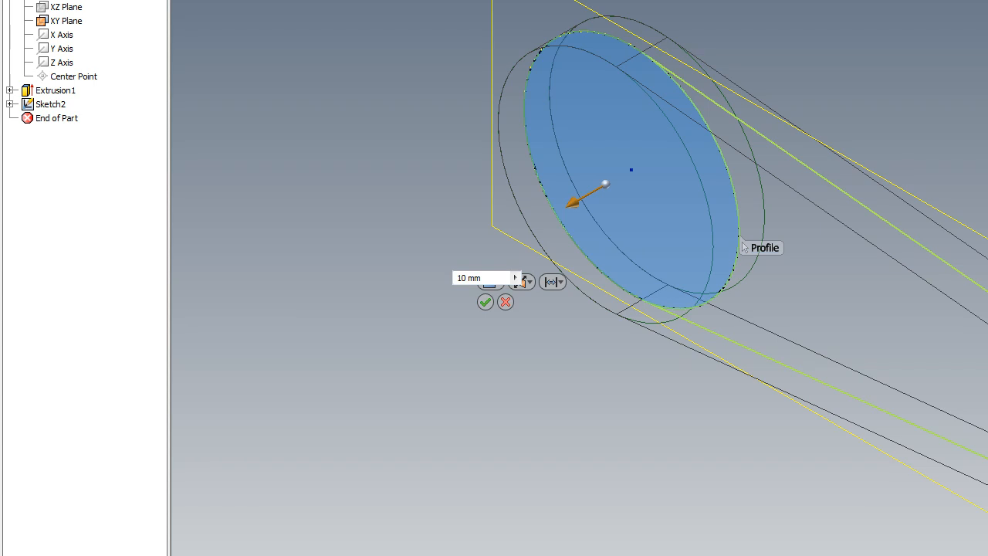
type("20")
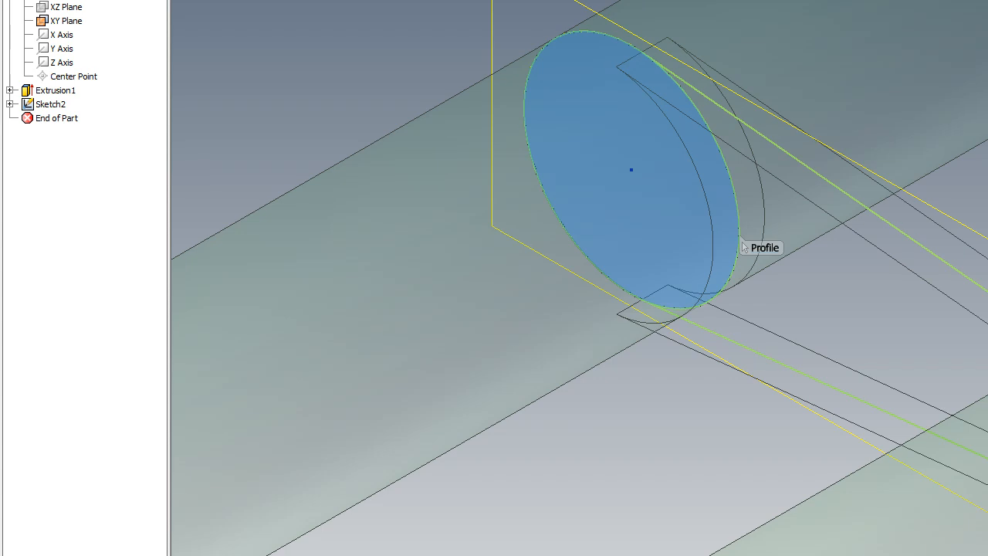
left_click(743, 247)
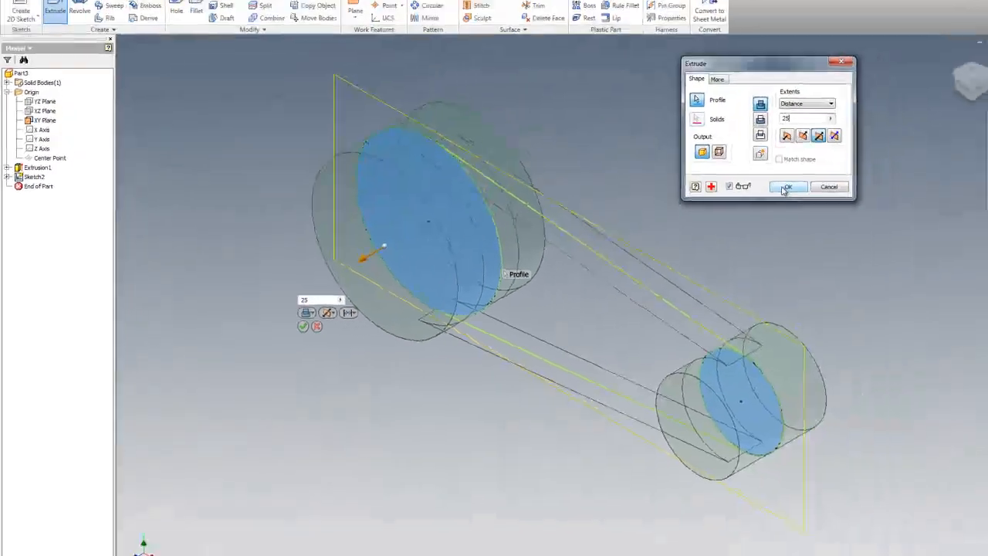
left_click(769, 190)
right_click(648, 123)
left_click(673, 140)
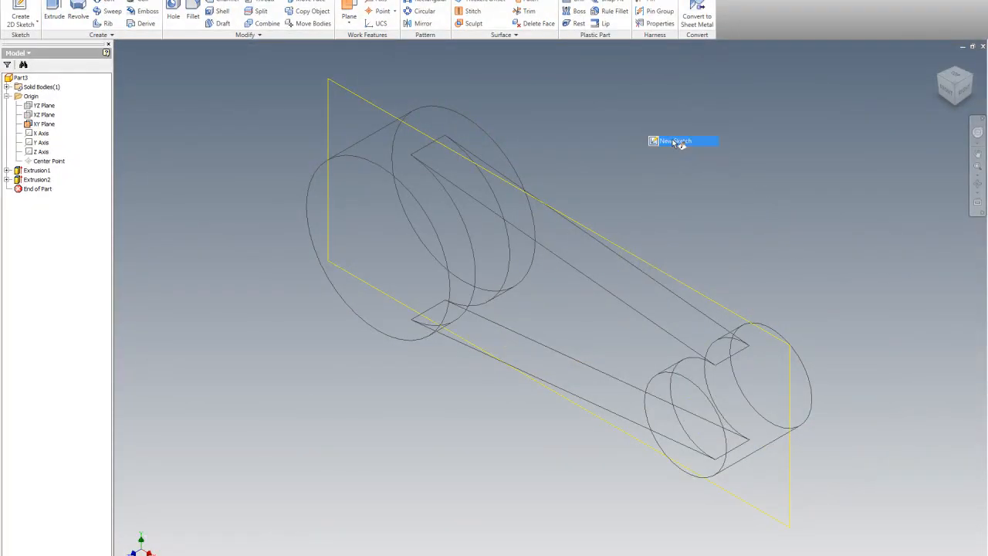
left_click(387, 225)
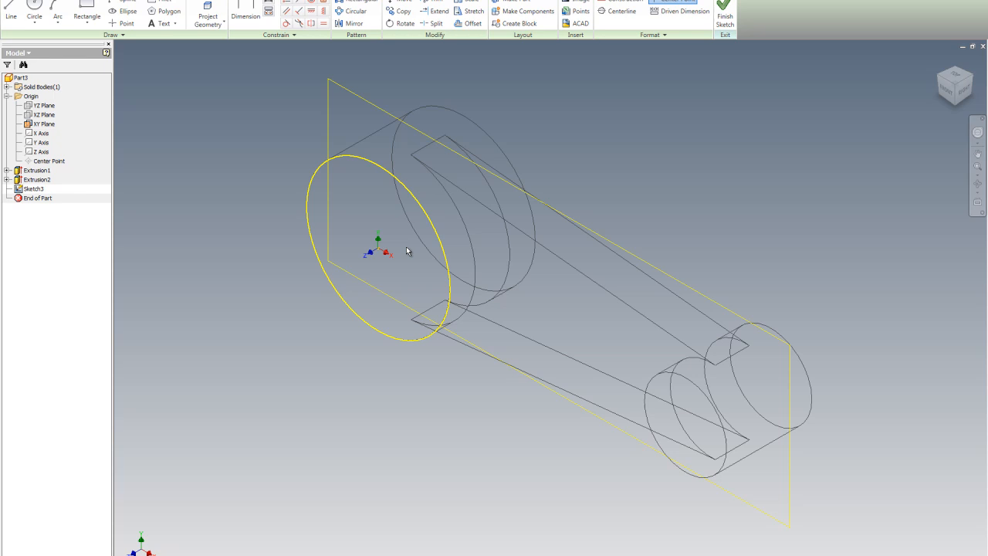
left_click(653, 384)
left_click(35, 9)
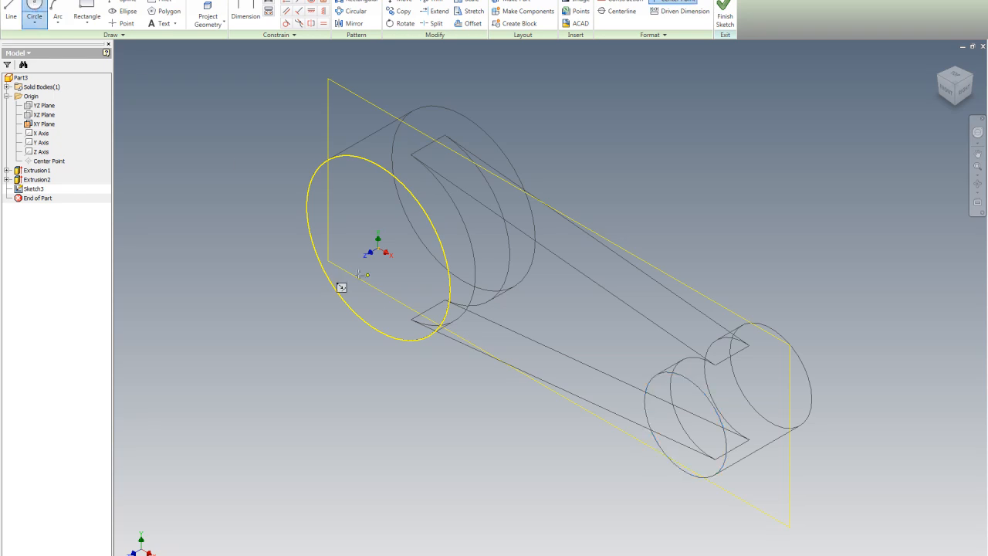
left_click(378, 248)
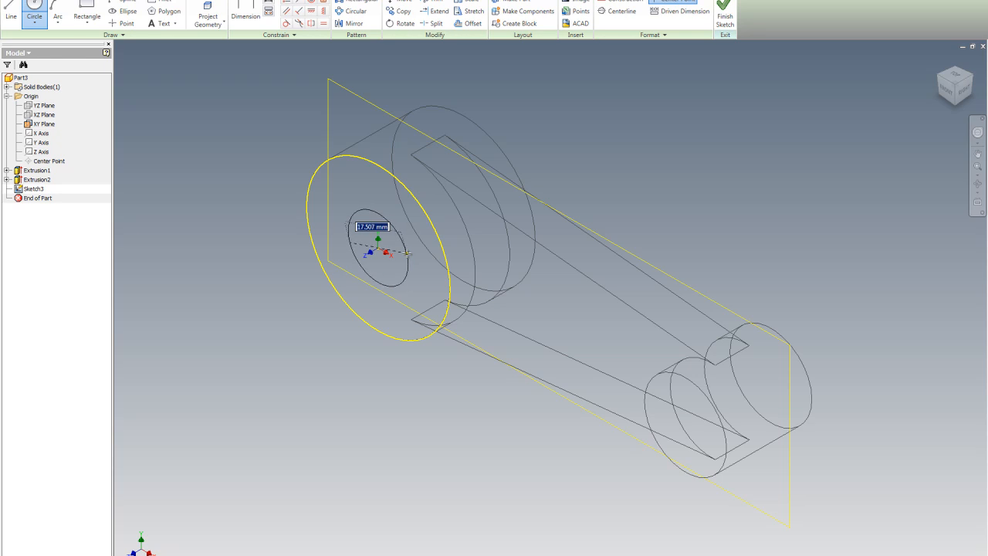
key("Escape")
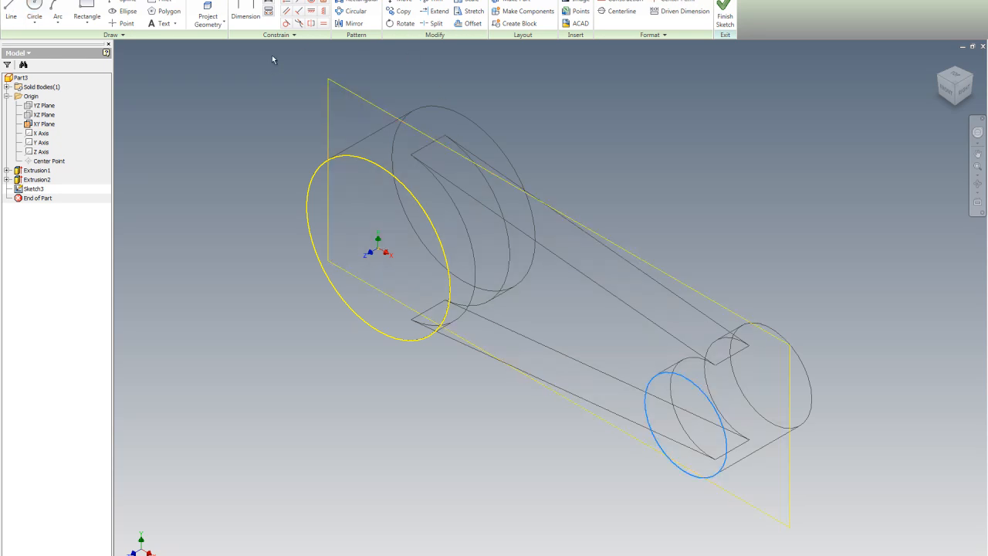
key("ctrl+z")
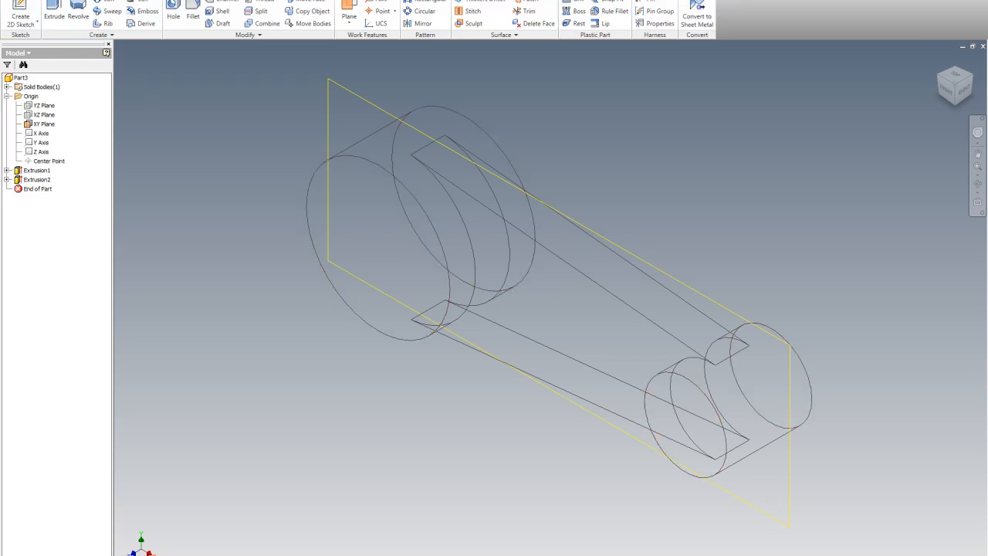
Step: Create a new sketch on the XY origin plane and project the circular edges of both end bosses into it
right_click(167, 105)
left_click(199, 124)
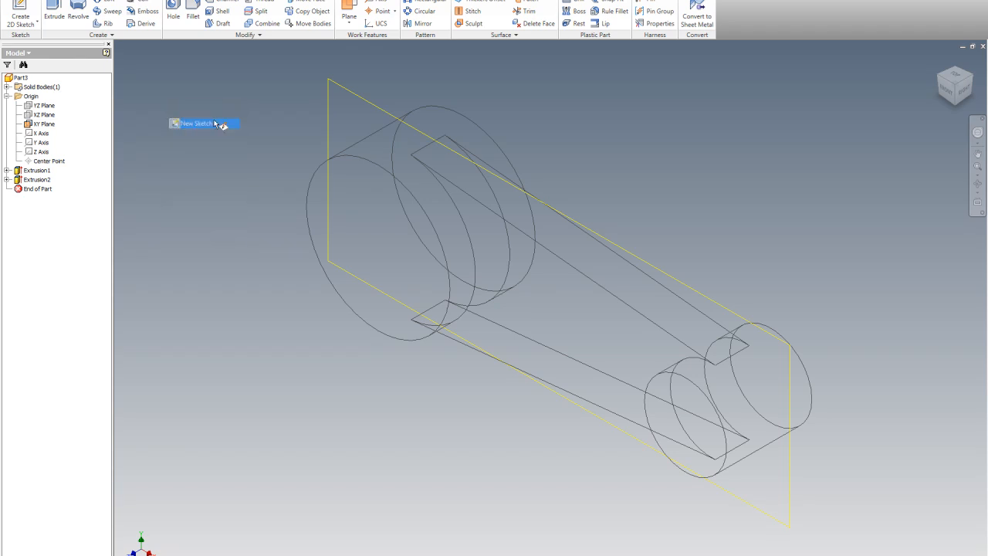
left_click(328, 94)
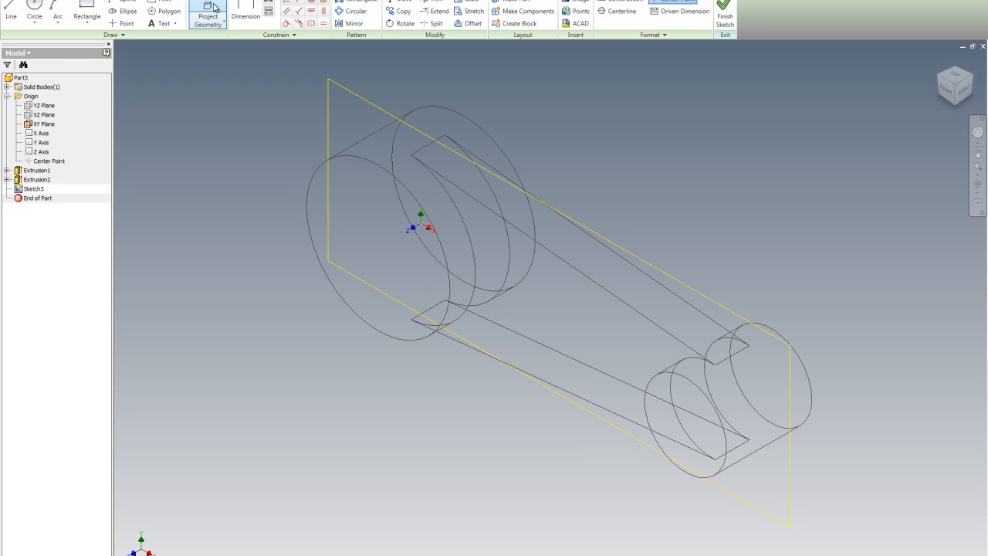
left_click(358, 158)
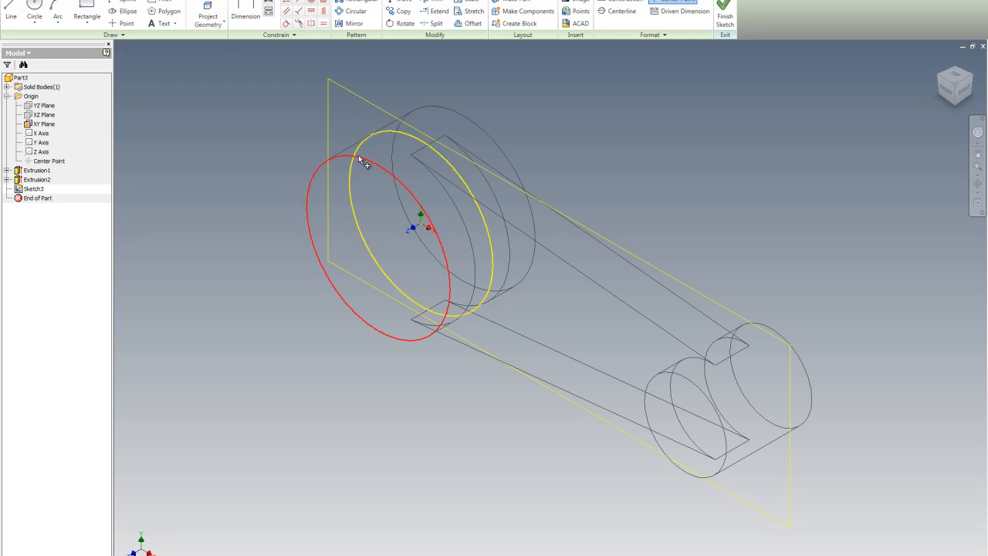
left_click(701, 390)
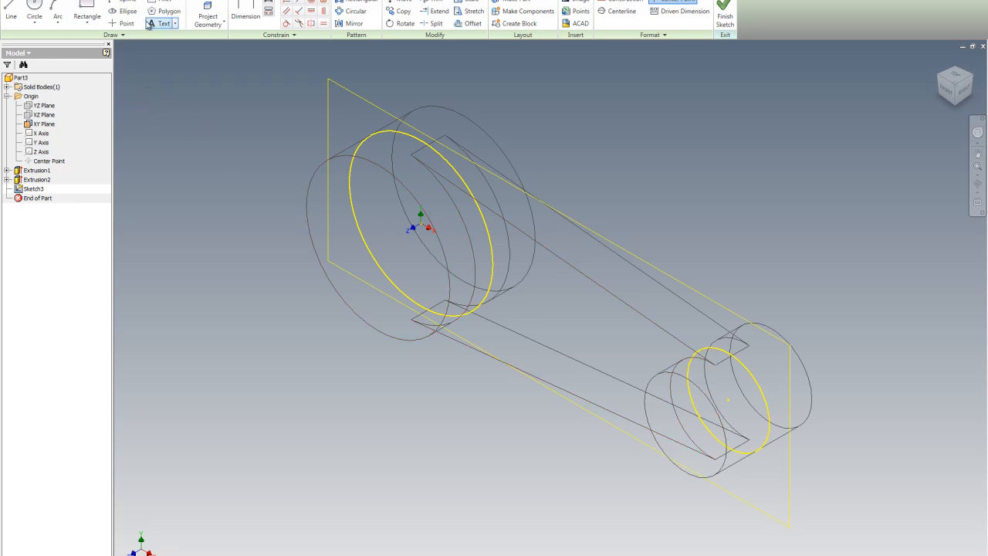
Step: Draw concentric hole circles of 22 mm diameter in the large boss and 12 mm in the small boss, and finish the sketch
left_click(37, 6)
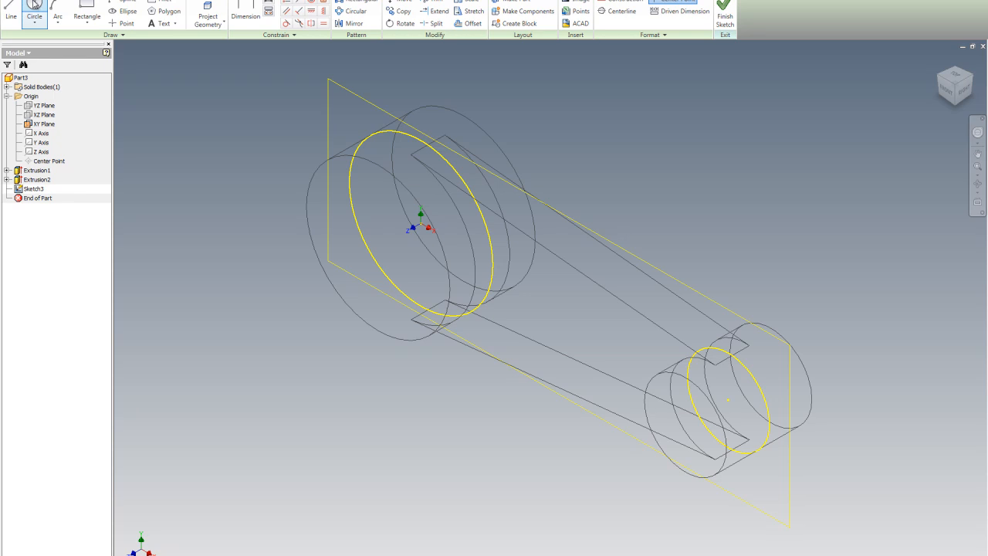
left_click(421, 224)
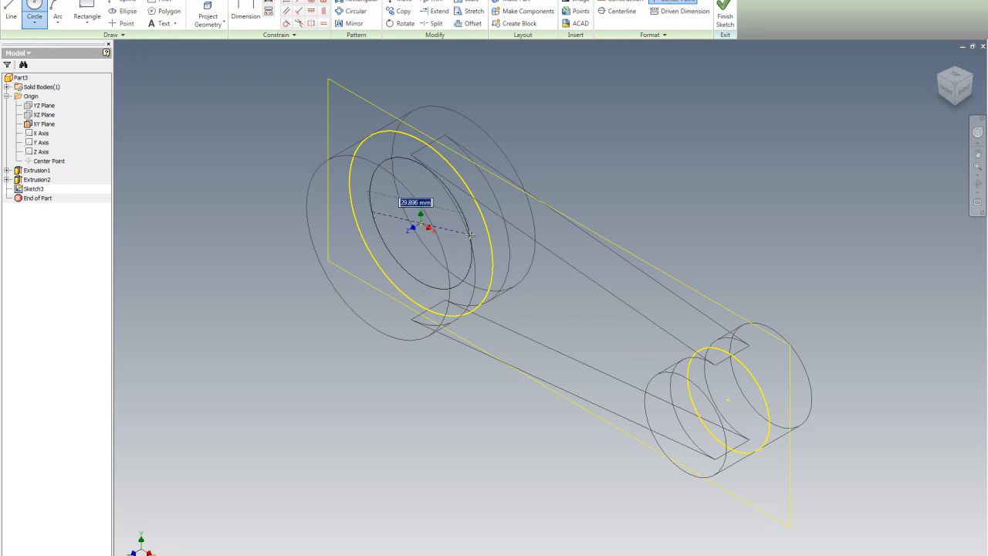
type("22")
key("Return")
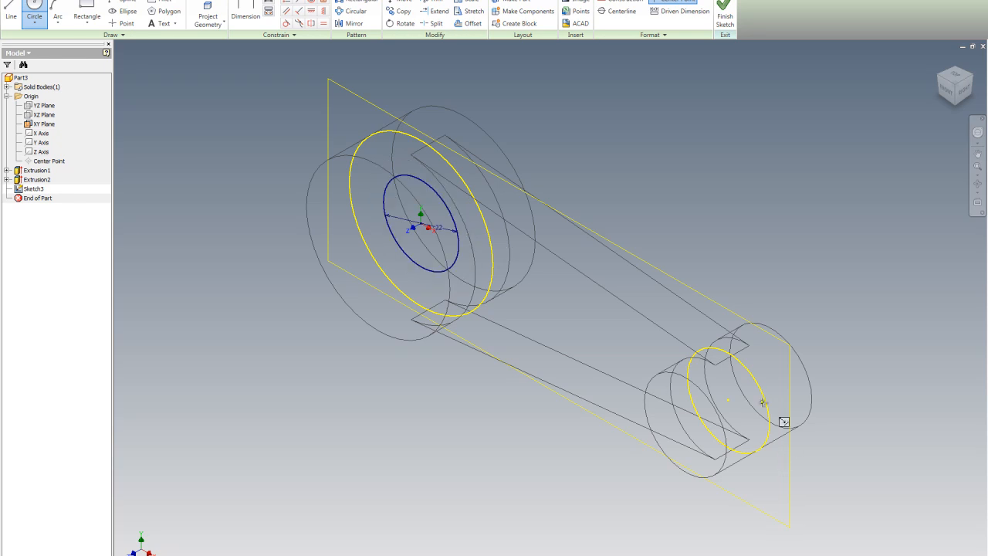
left_click(728, 399)
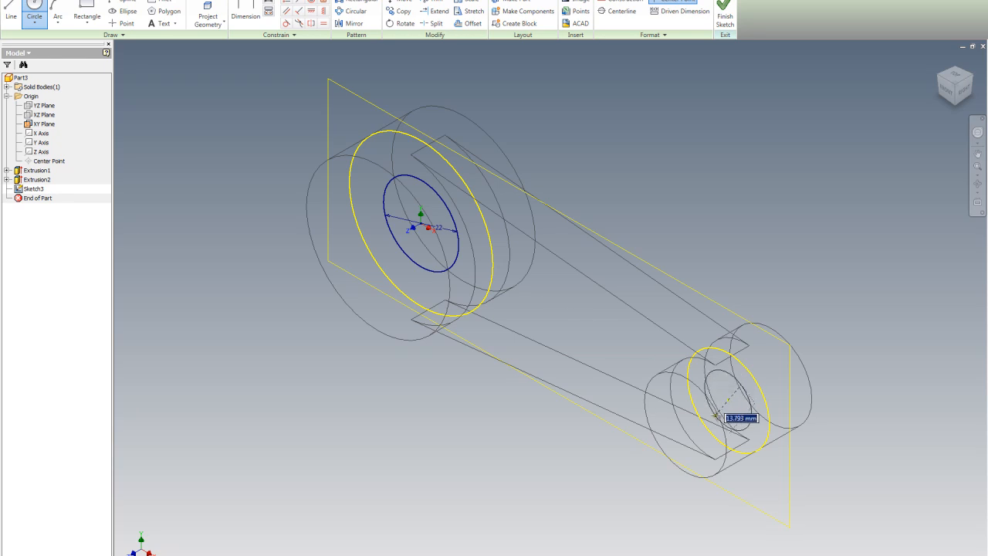
type("12")
key("Return")
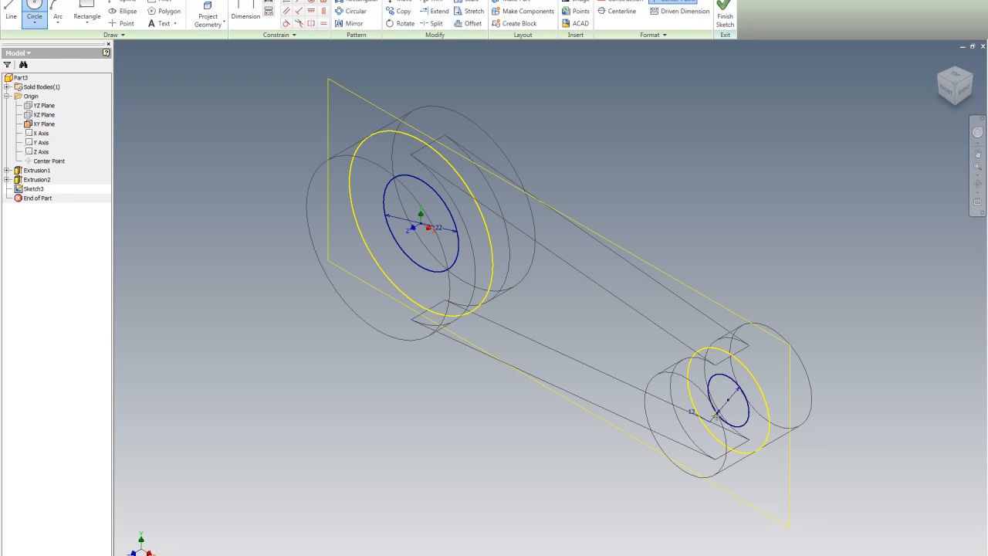
key("Escape")
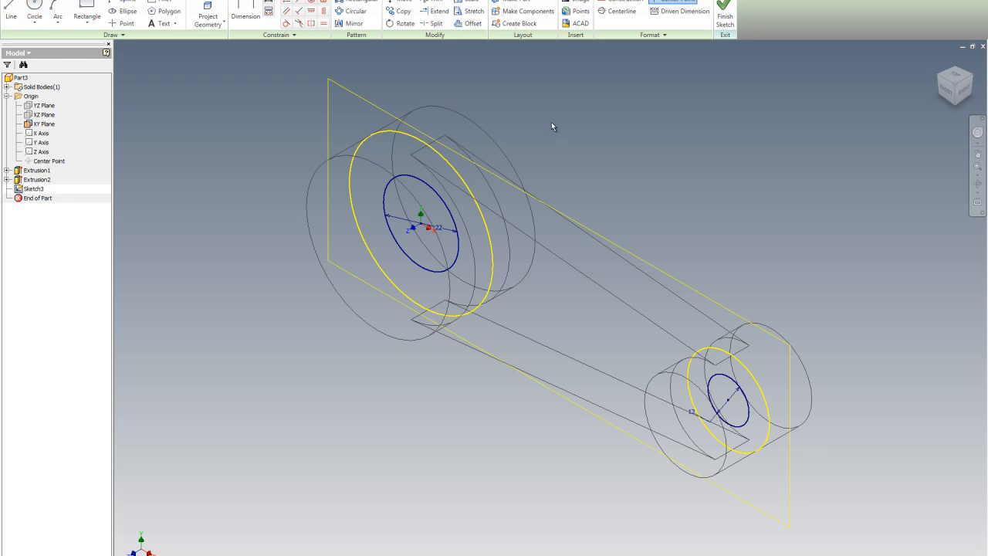
right_click(551, 123)
left_click(577, 144)
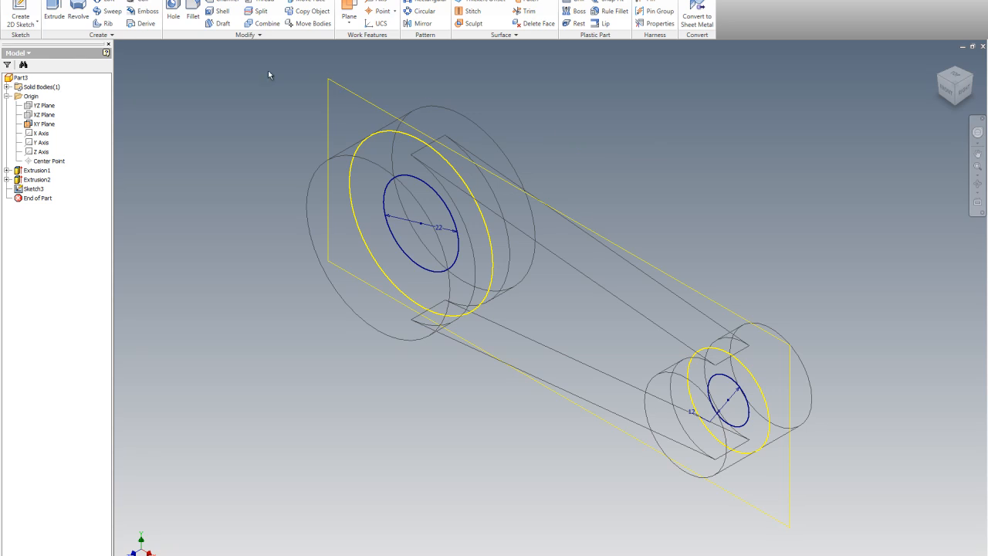
Step: Cut the 22 mm and 12 mm circles through the bosses in both directions with the extrusion extents set to All
left_click(54, 14)
left_click(410, 201)
left_click(725, 399)
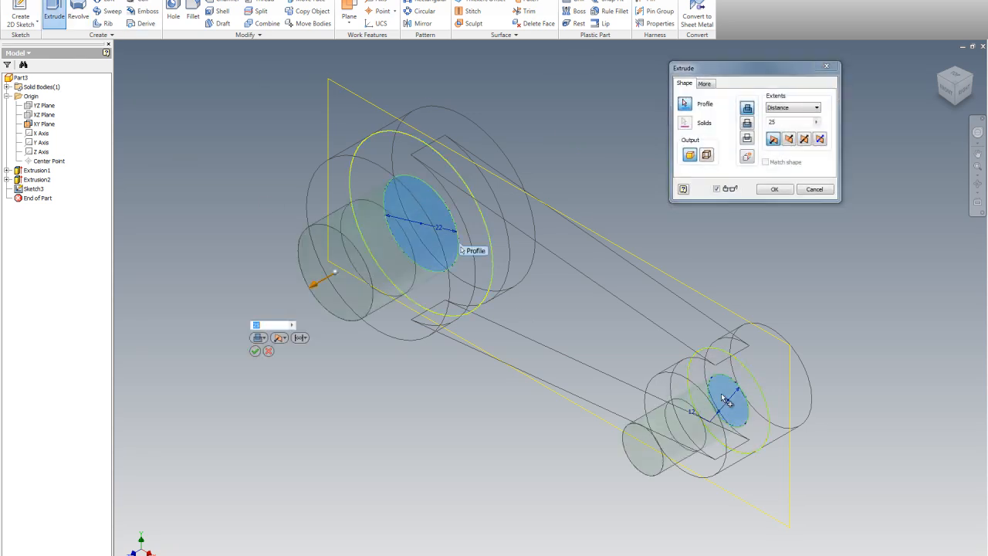
left_click(804, 139)
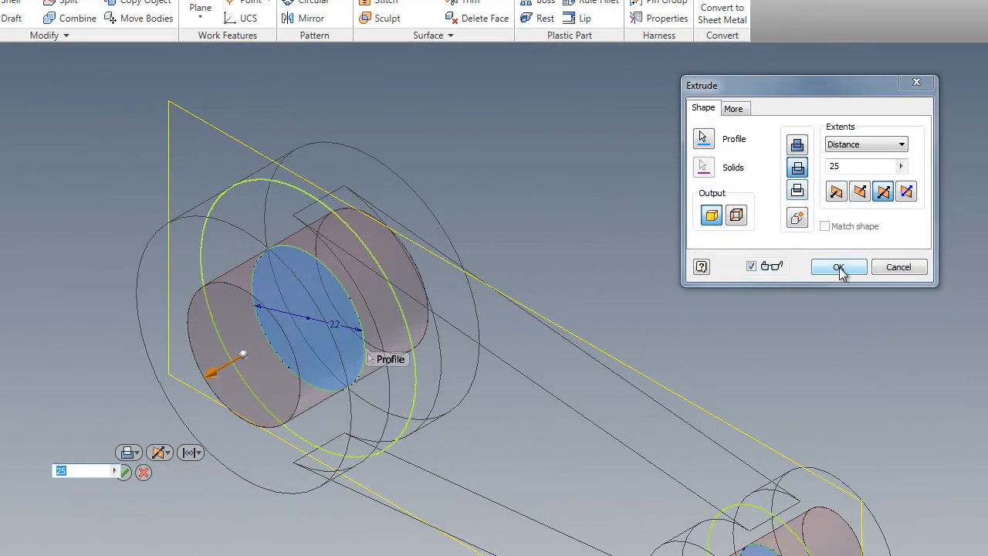
left_click(900, 145)
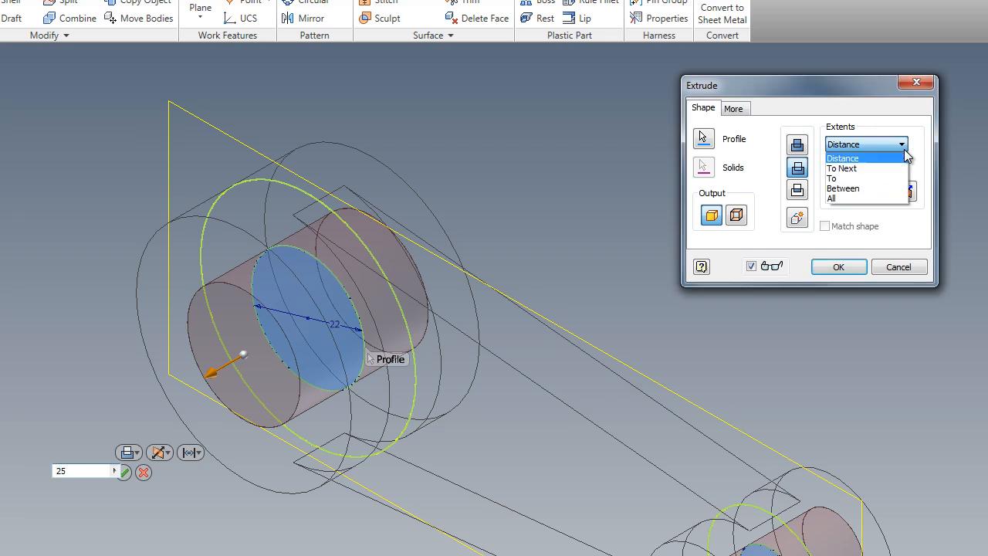
left_click(857, 198)
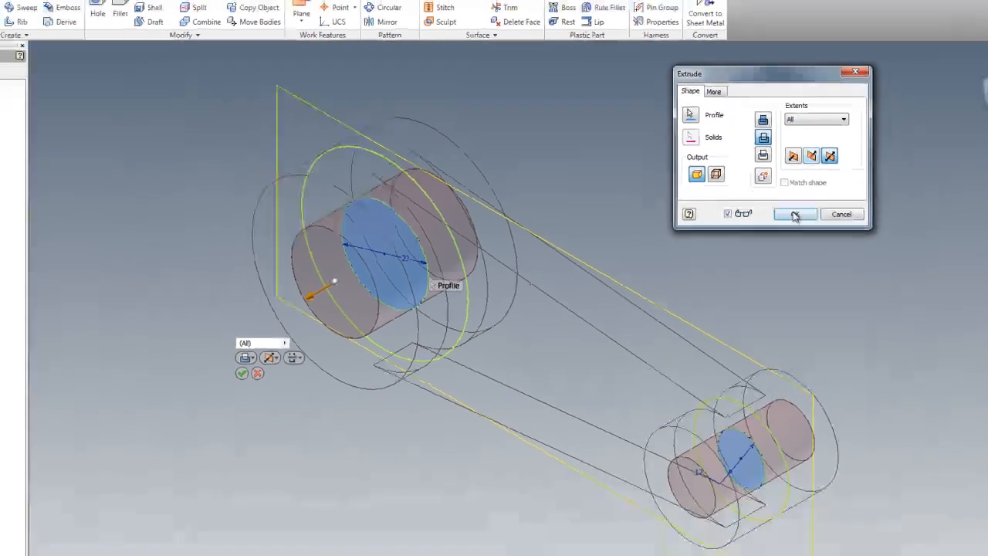
left_click(794, 215)
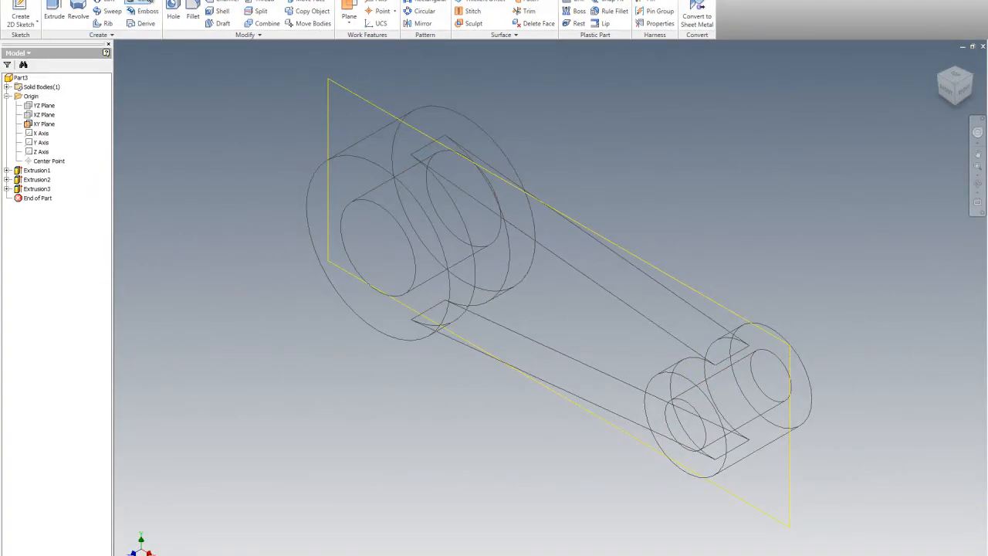
Step: Set the visual style to shaded and inspect the link arm and its bored bosses from several angles
left_click(145, 0)
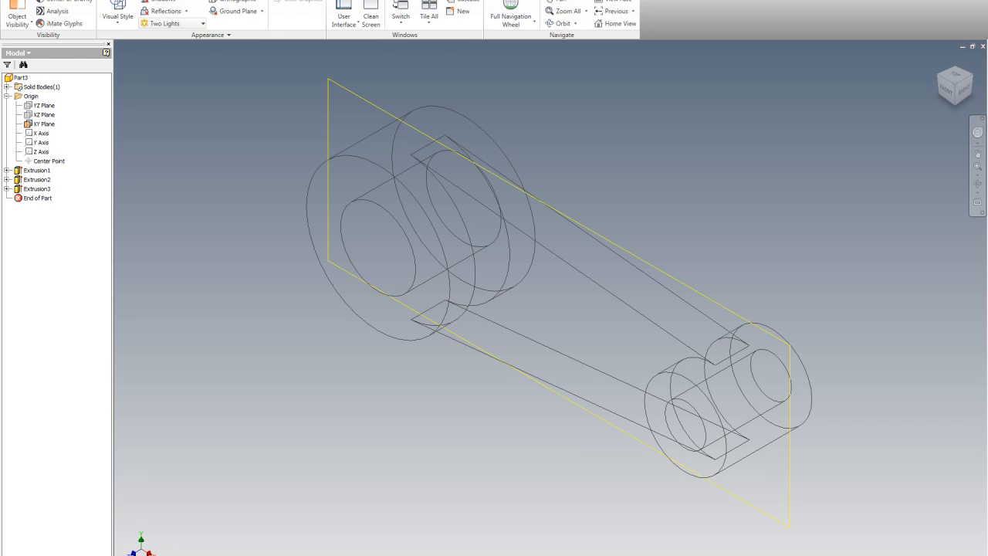
left_click(117, 10)
left_click(151, 64)
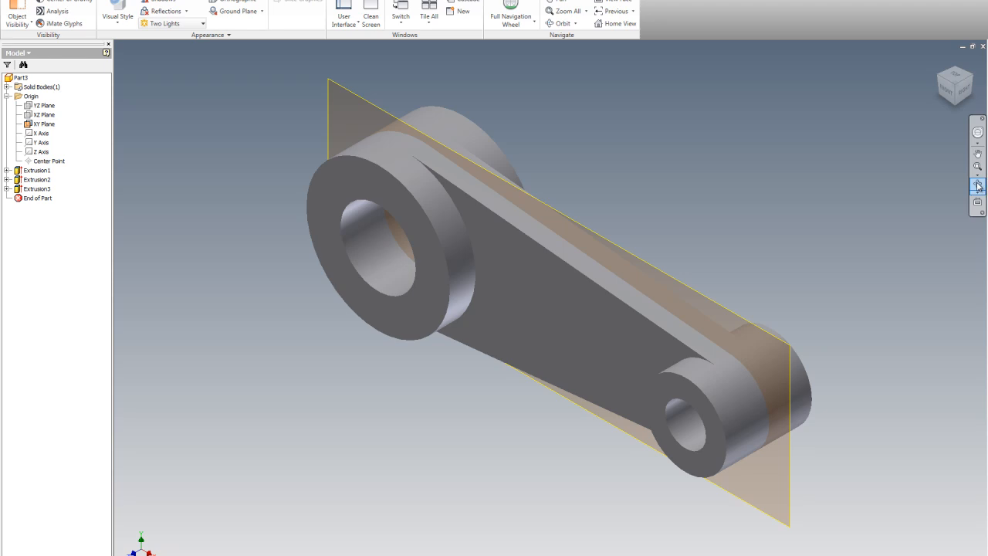
left_click(977, 184)
left_click_drag(656, 328, 766, 368)
left_click_drag(472, 235, 394, 269)
left_click_drag(480, 270, 716, 230)
left_click_drag(685, 386, 738, 399)
left_click(961, 92)
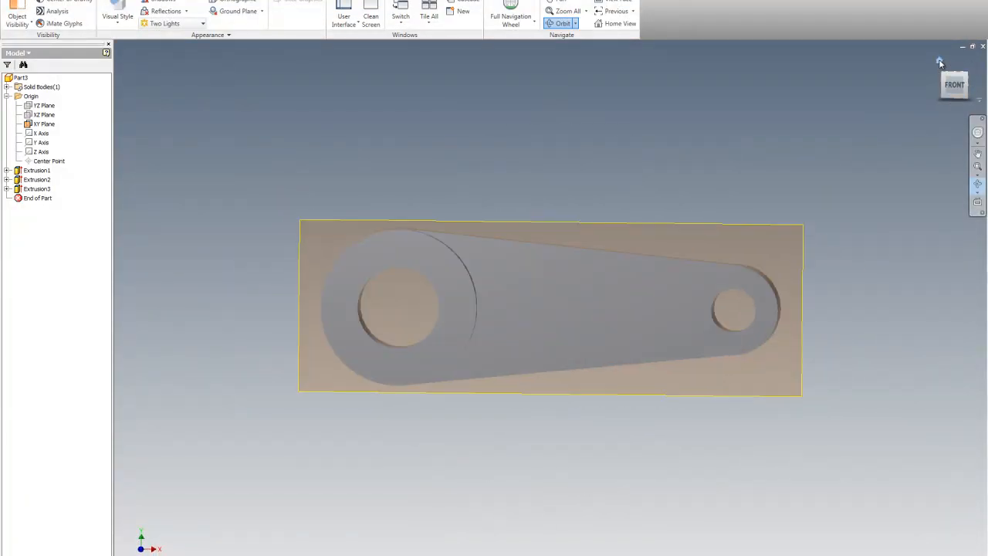
Step: Create a new sketch on the flat front face of the tapered arm, with the edges of that face projected
left_click(940, 62)
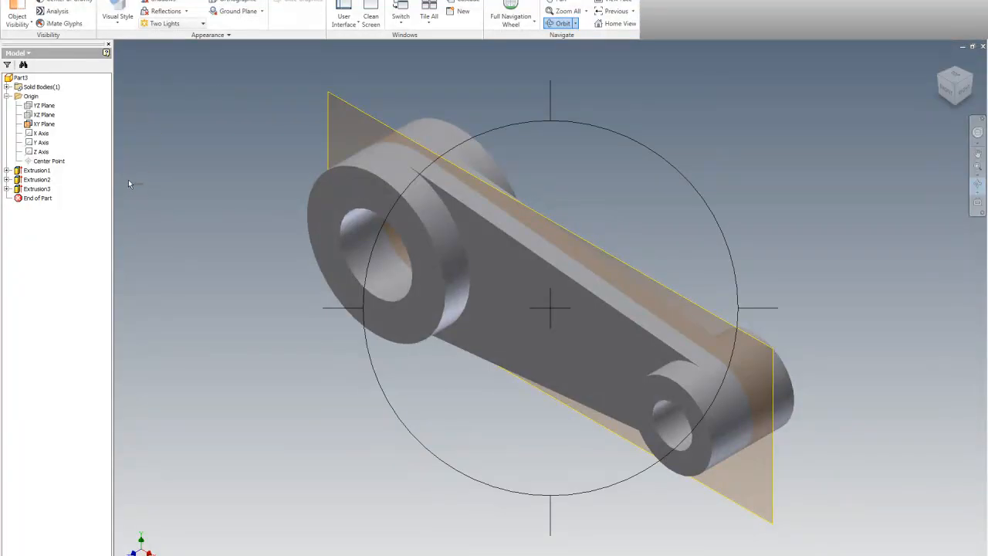
key("Escape")
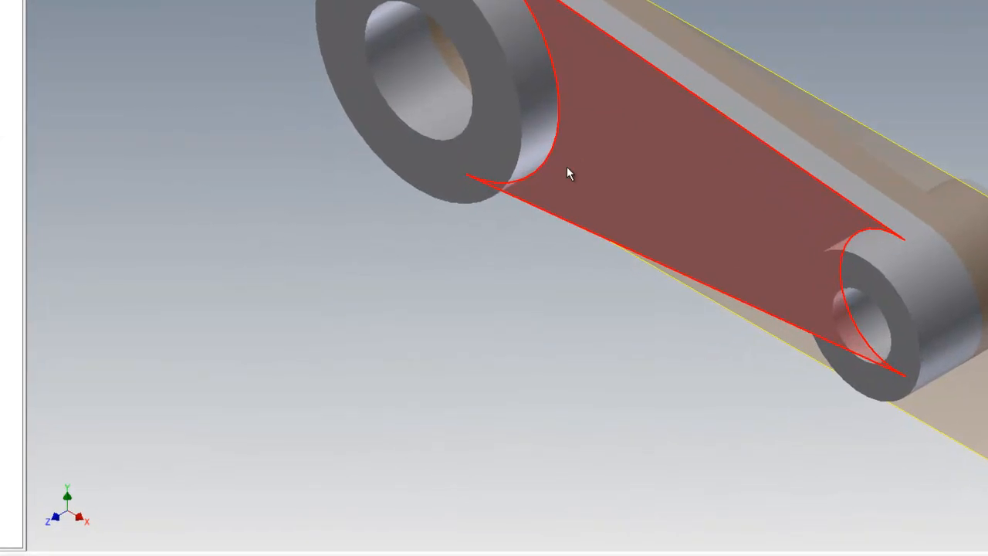
right_click(51, 57)
left_click(62, 82)
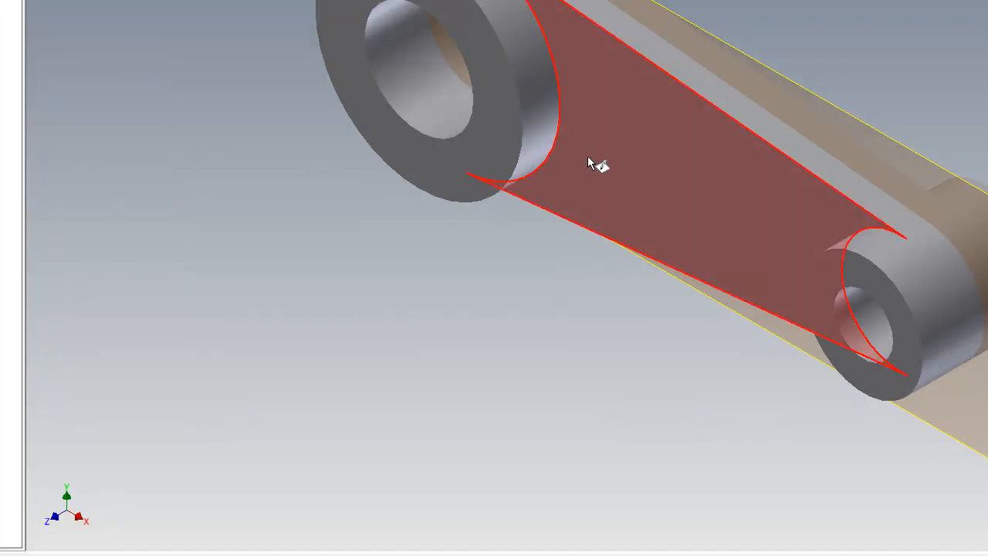
left_click(582, 164)
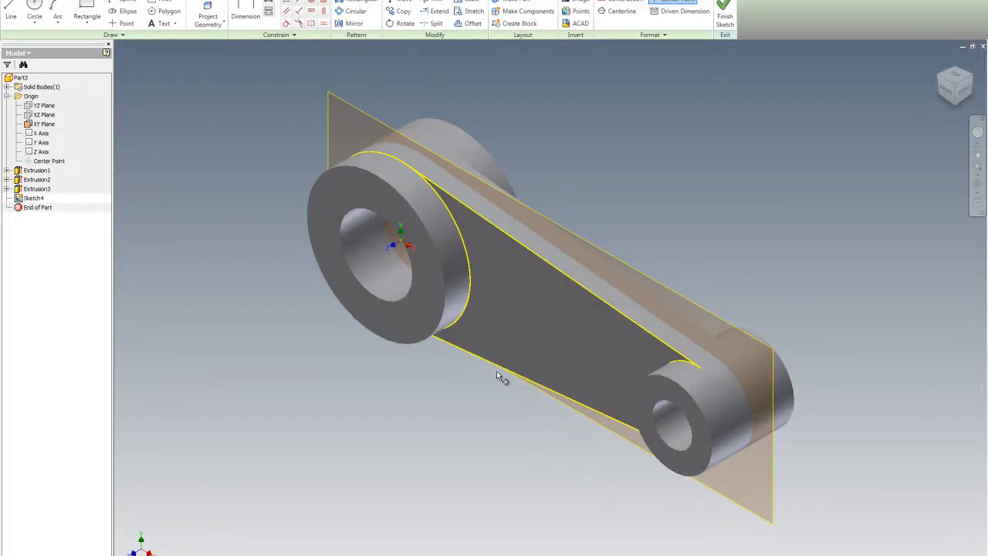
left_click(609, 374)
Step: Offset both tapered edges and both boss arcs inward on the arm face to outline a pocket between the bosses
left_click(471, 24)
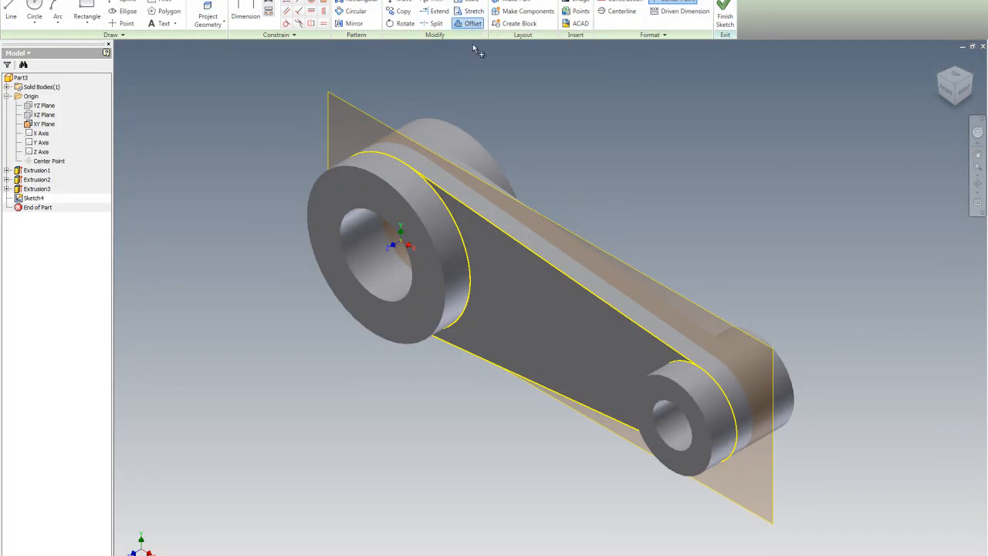
left_click(508, 237)
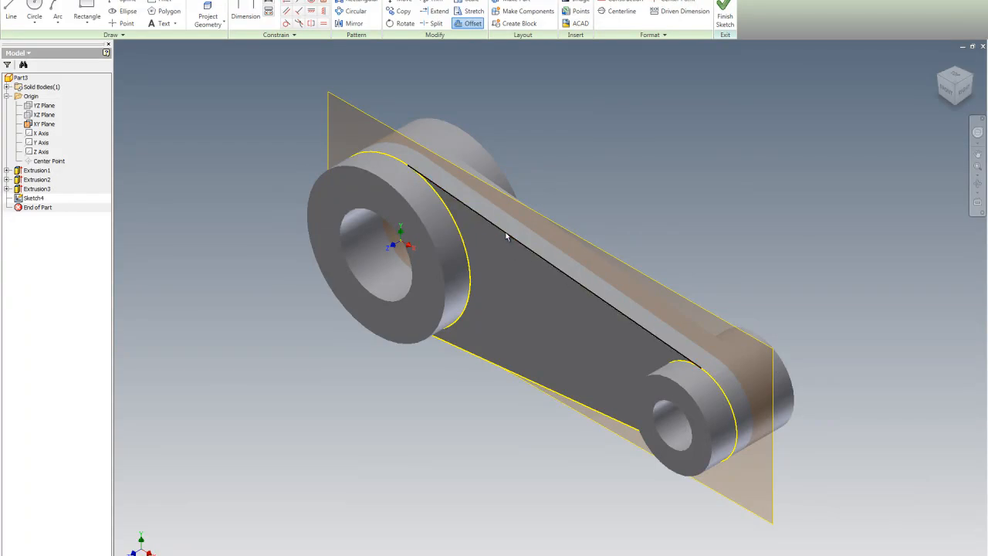
left_click(486, 279)
left_click(498, 365)
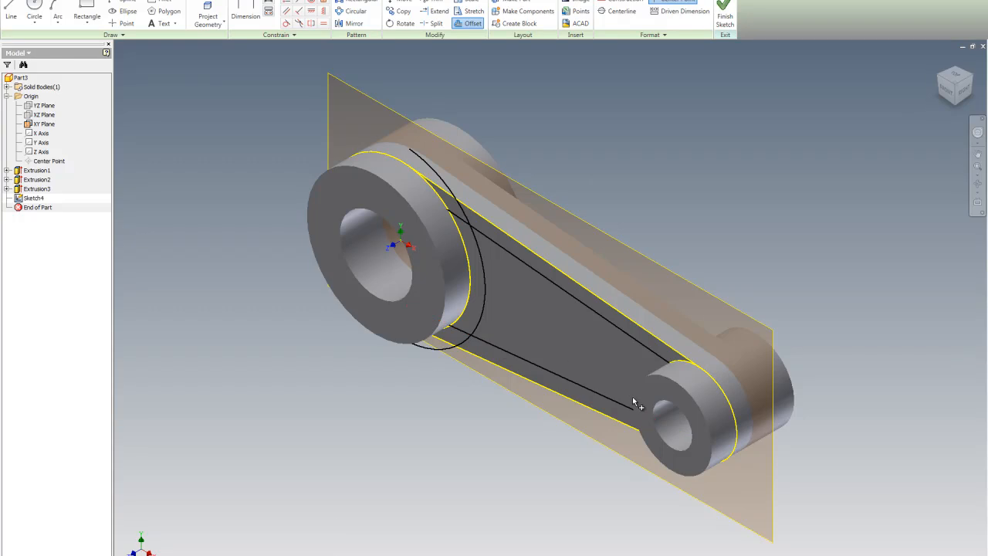
left_click(940, 82)
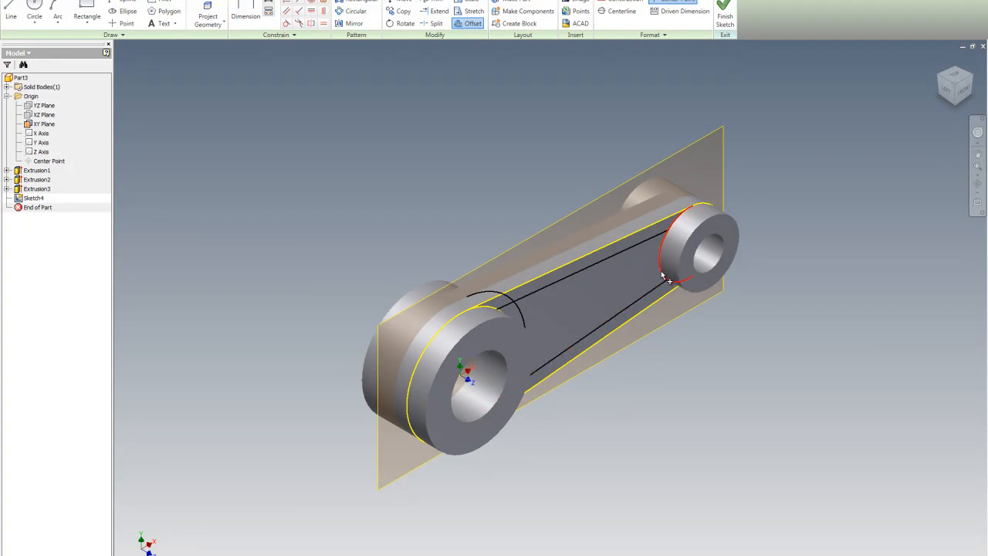
left_click(662, 274)
left_click(645, 284)
left_click(965, 94)
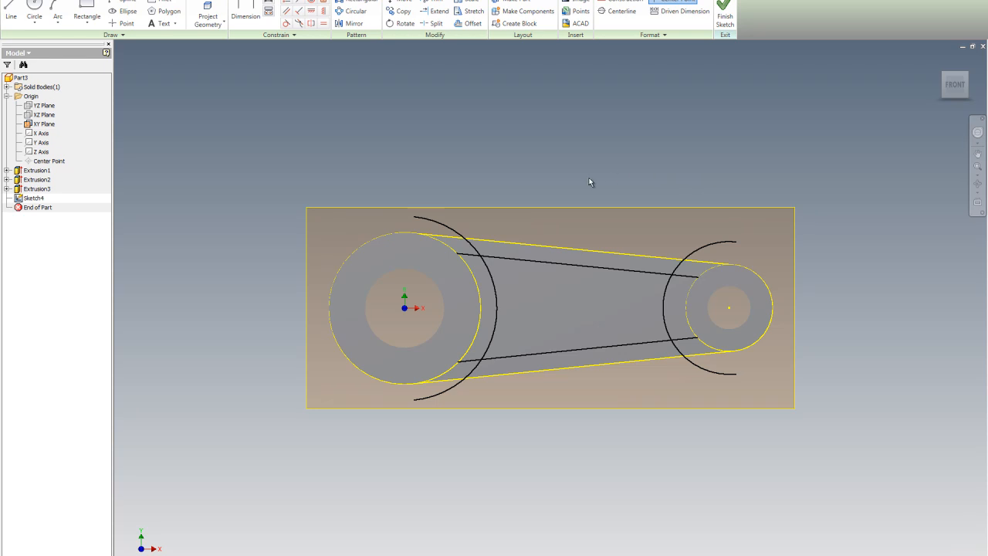
Step: Dimension the upper offset line at 5 mm from the arm's upper tapered edge
left_click(245, 14)
left_click(550, 261)
left_click(575, 249)
left_click(586, 260)
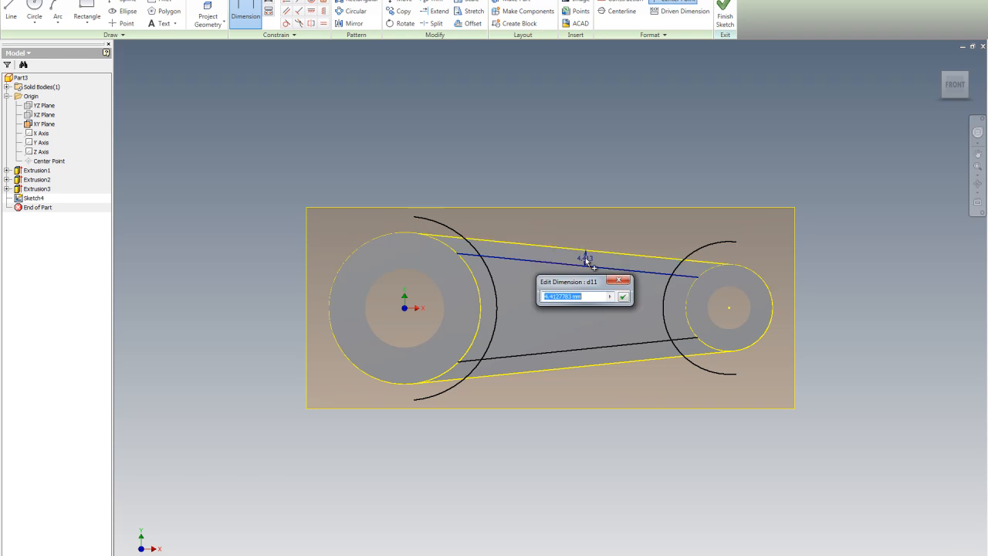
type("5")
left_click(624, 297)
double_click(586, 262)
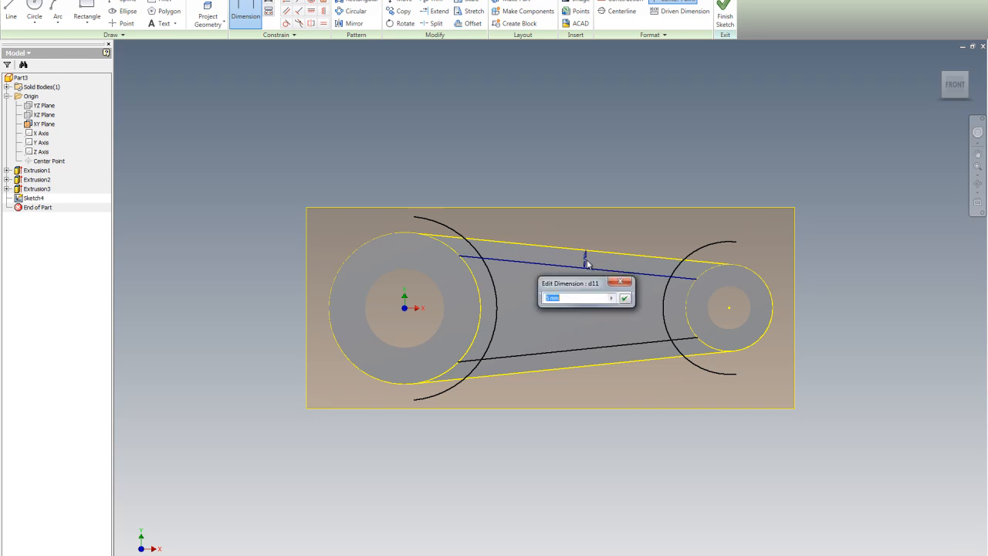
left_click(624, 282)
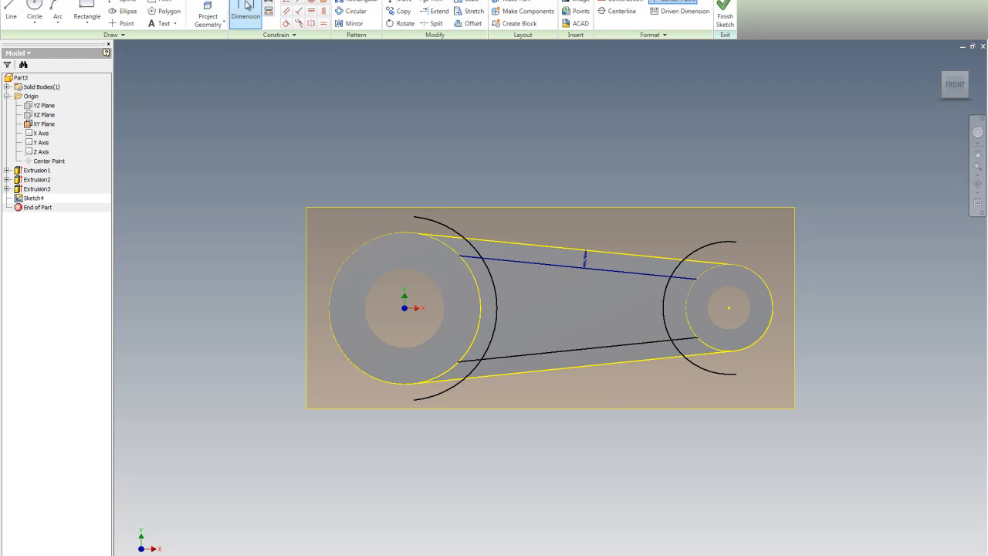
Step: Dimension the gap between the large boss edge and its offset arc, linking the value to parameter d11
left_click(480, 310)
left_click(497, 305)
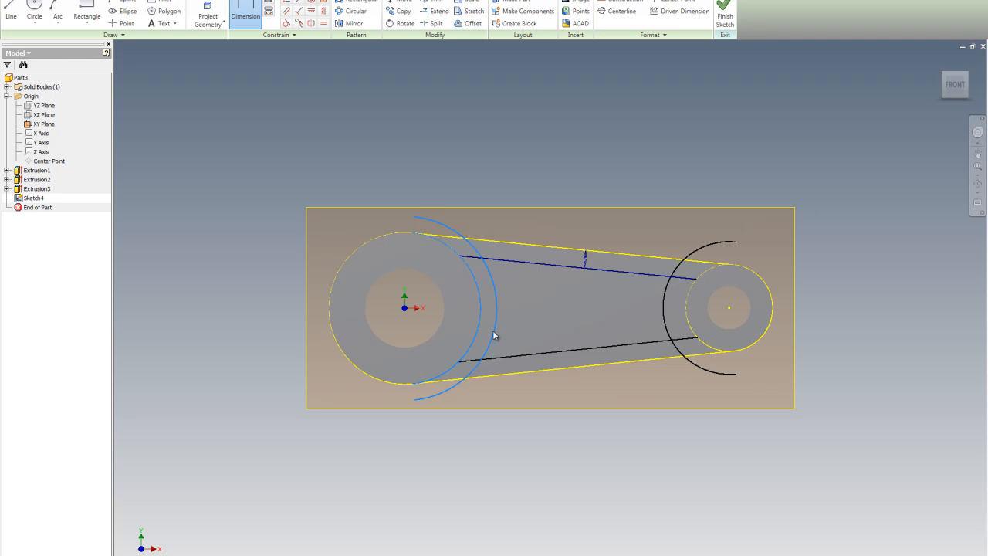
left_click(558, 308)
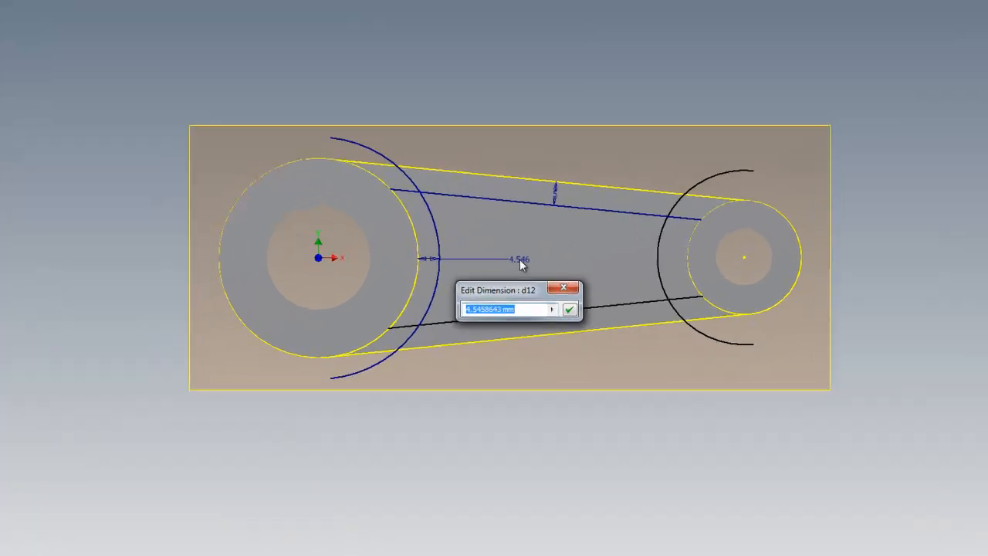
type("D")
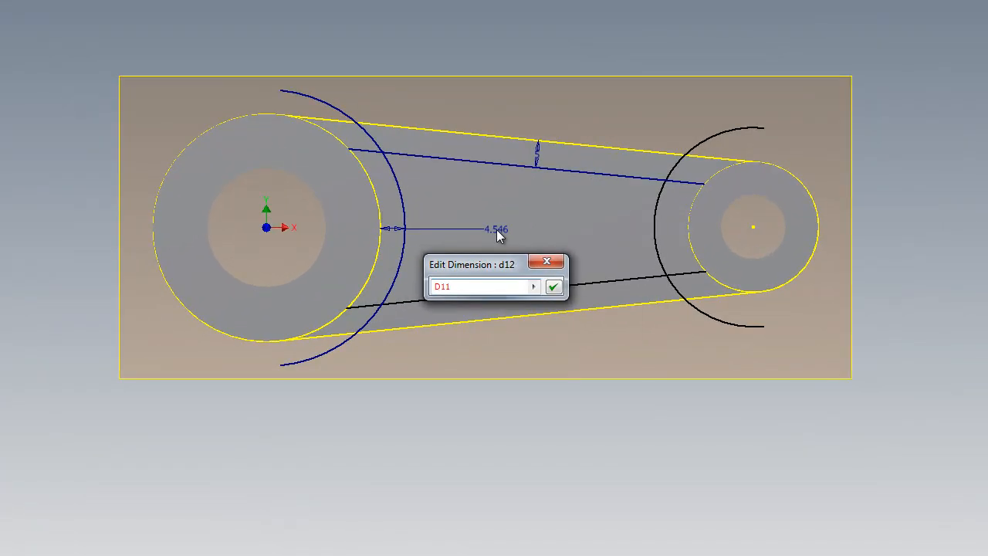
type("11")
key("Return")
left_click(588, 318)
type("d11")
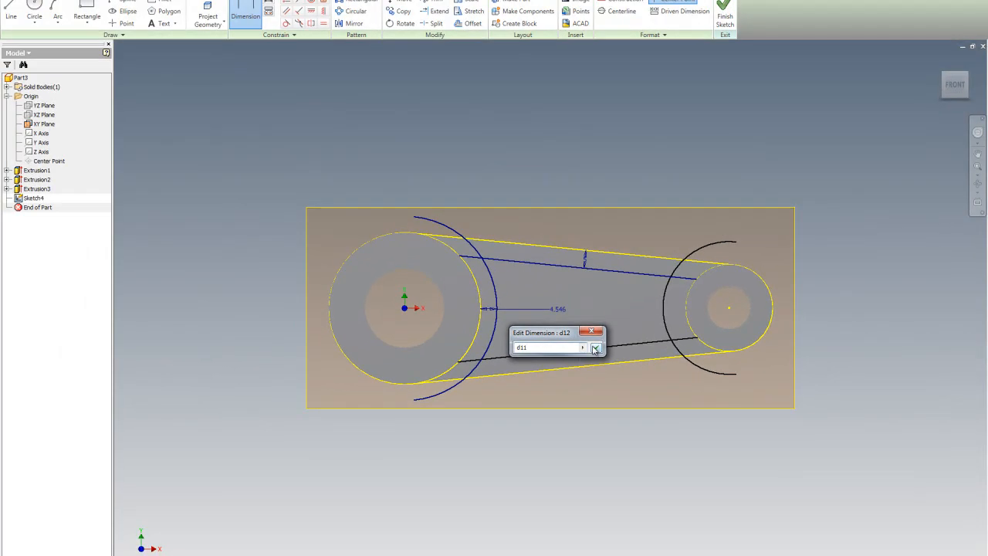
left_click(594, 349)
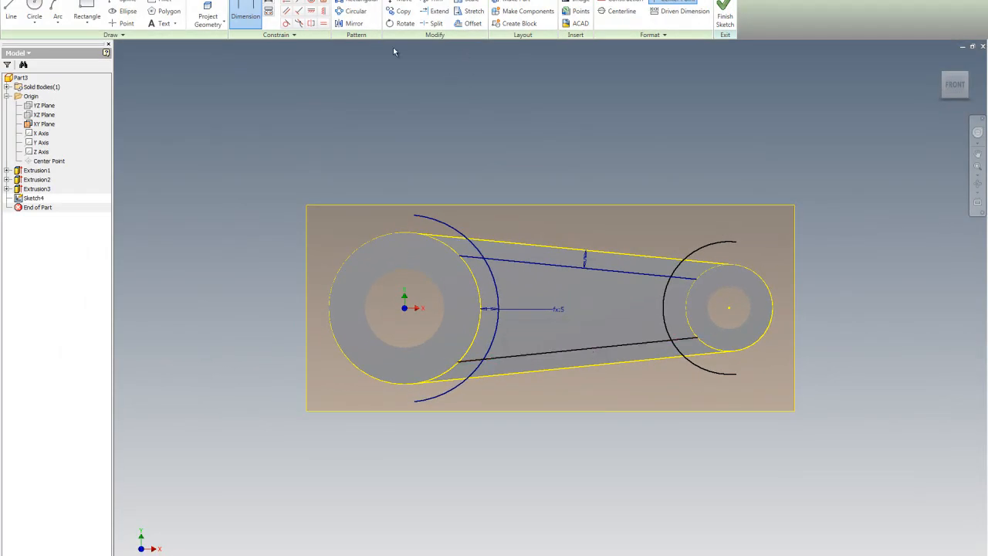
Step: Dimension the gap between the small boss edge and its offset arc, setting it equal to d11
left_click(695, 317)
left_click(664, 314)
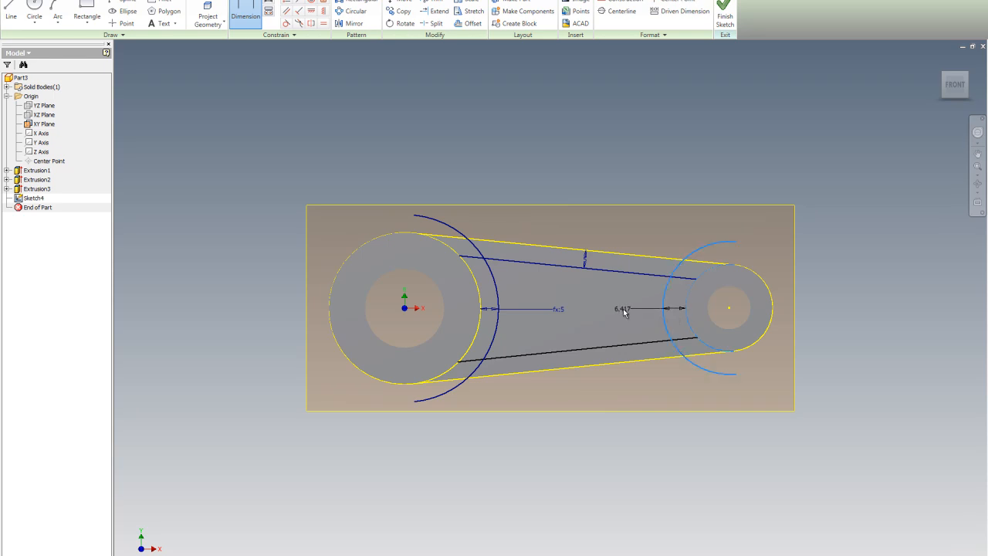
left_click(622, 308)
type("d11")
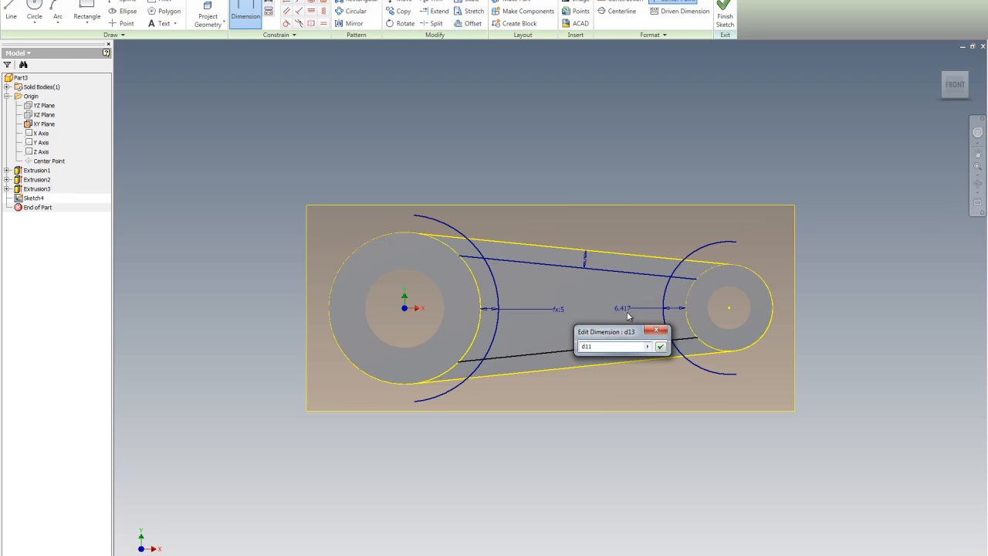
left_click(660, 345)
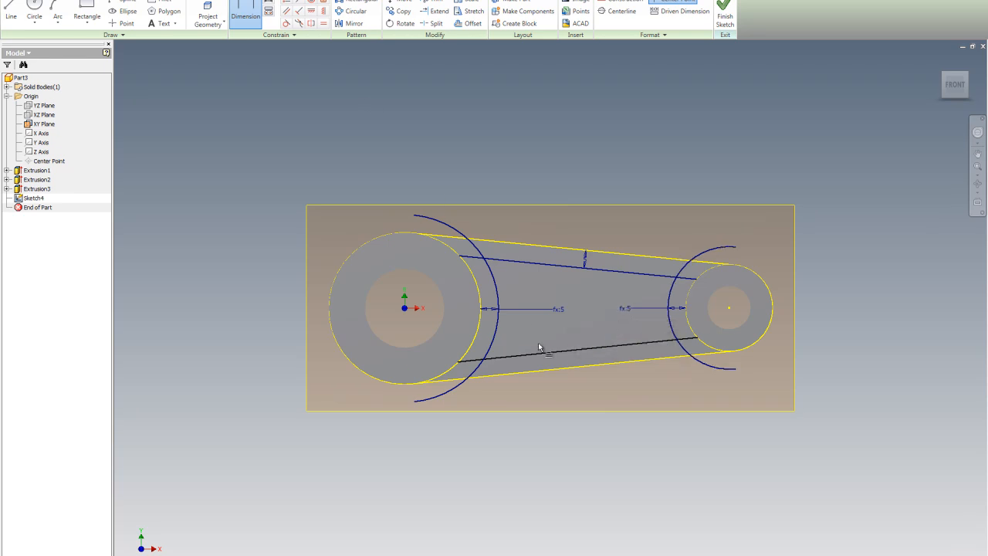
Step: Dimension the lower offset line from the arm's lower tapered edge with the value d11
left_click(573, 373)
left_click(572, 349)
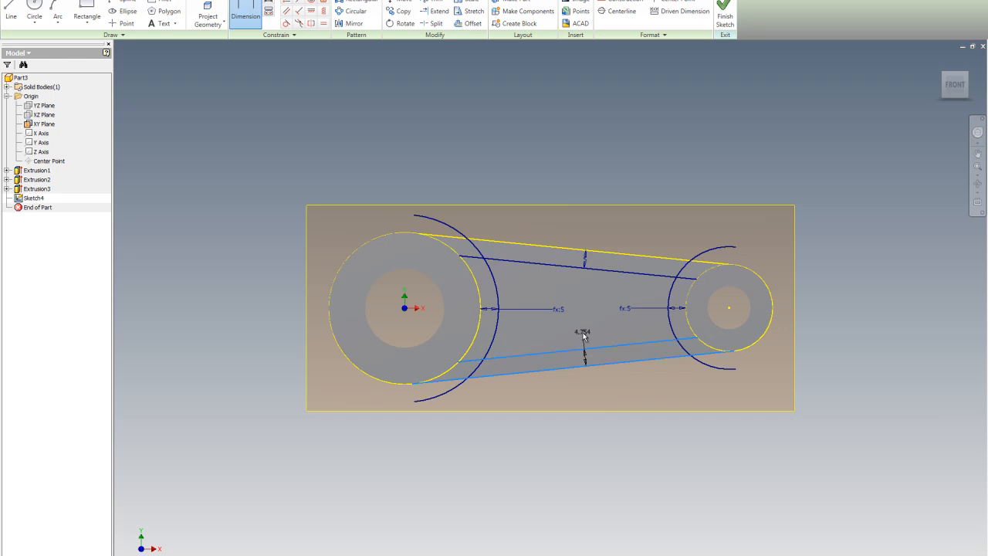
left_click(587, 331)
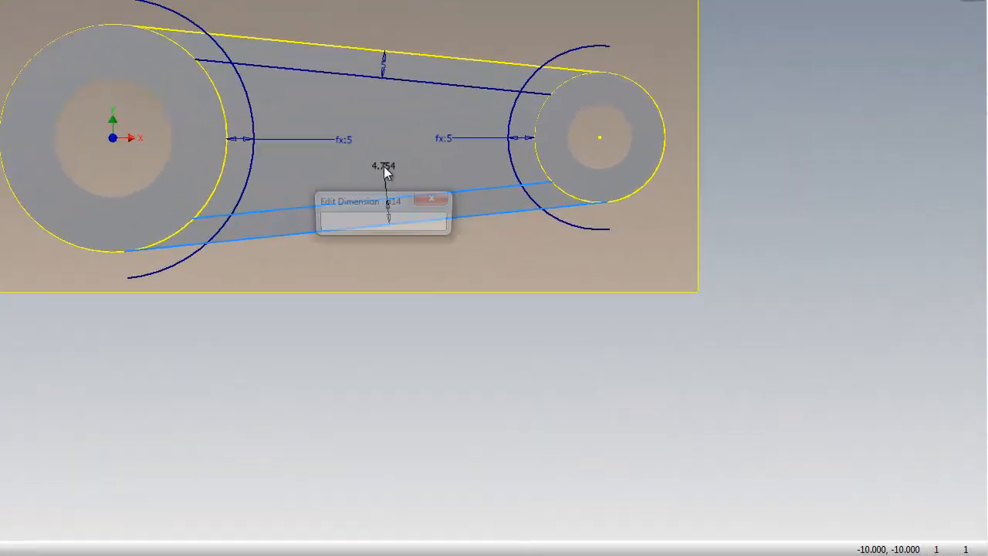
left_click(386, 67)
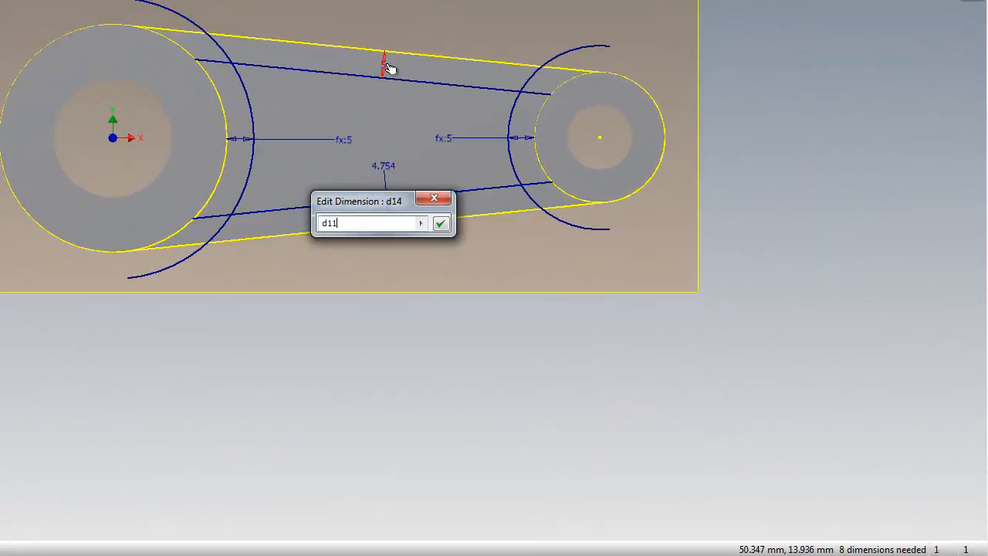
left_click(440, 223)
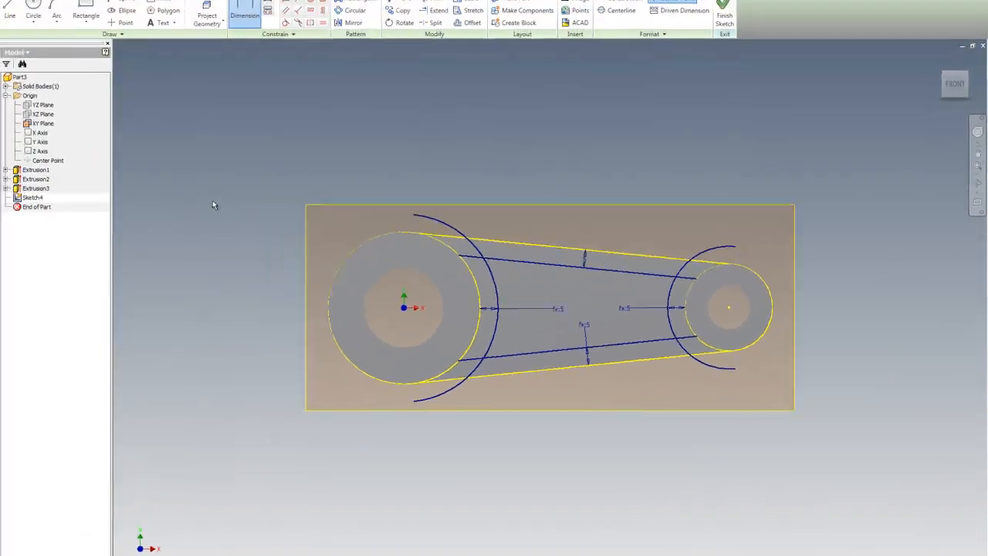
Step: Trim the offset lines and the offset arc at the large-boss end back to their intersections
scroll(214, 205, "down", 3)
scroll(378, 219, "up", 5)
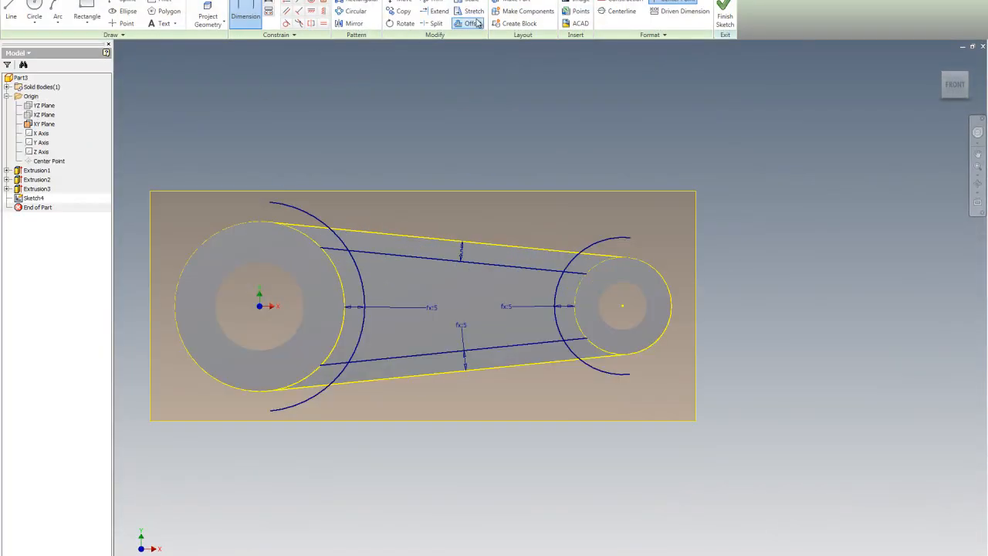
left_click(435, 2)
left_click(306, 209)
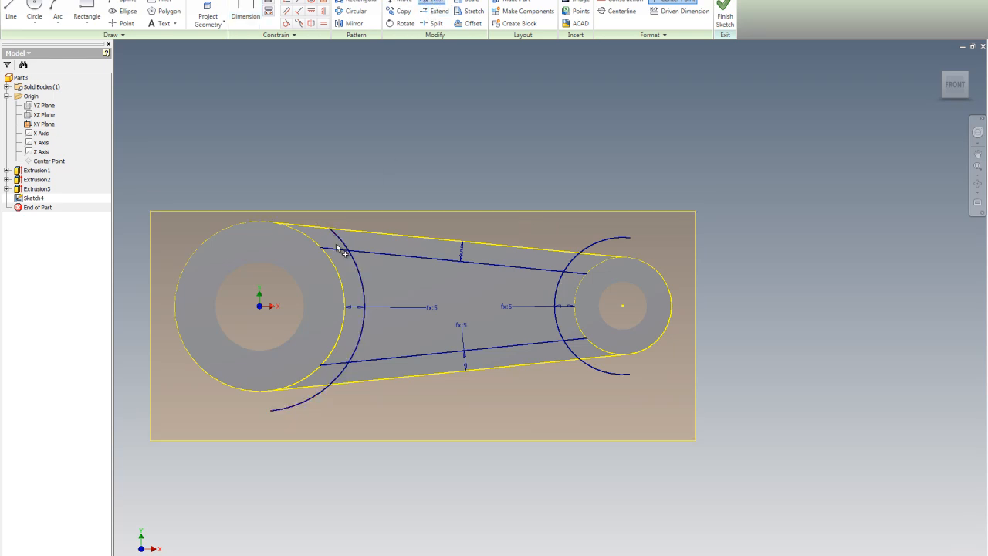
left_click(332, 247)
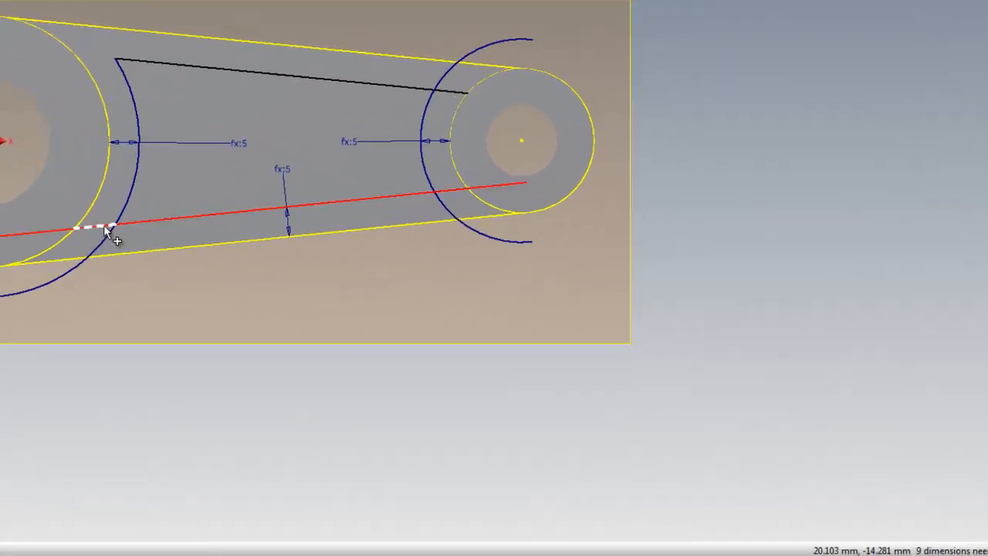
left_click(287, 337)
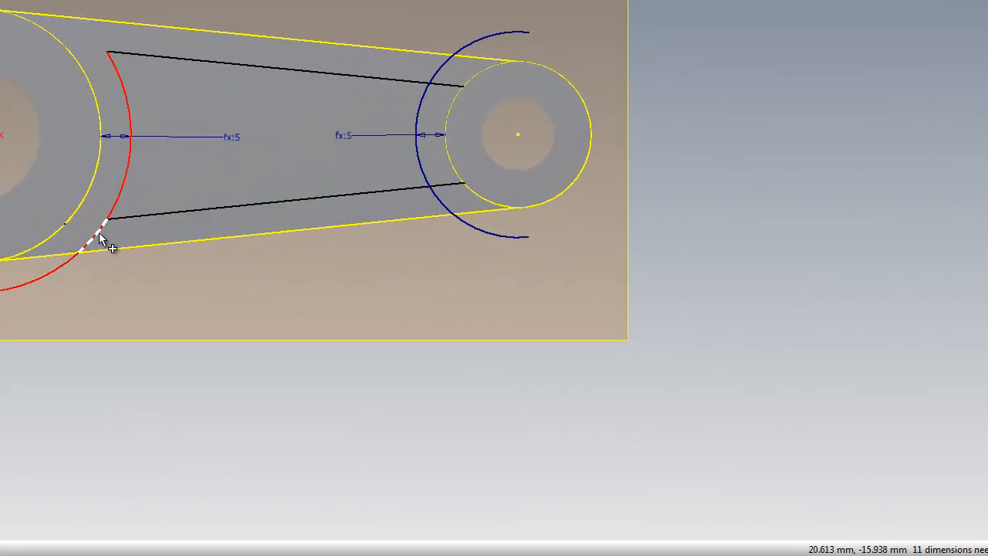
left_click(286, 345)
Step: Trim the offset curves at the small-boss end and the leftover arc piece below the large boss, leaving a closed pocket outline
left_click_drag(430, 207, 496, 238)
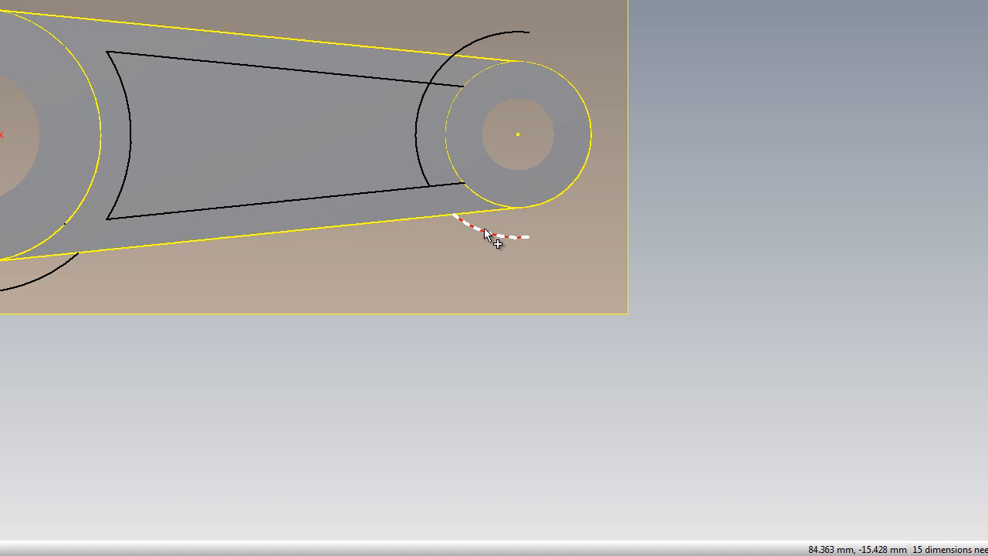
left_click(49, 270)
left_click(446, 85)
left_click(490, 34)
left_click(441, 69)
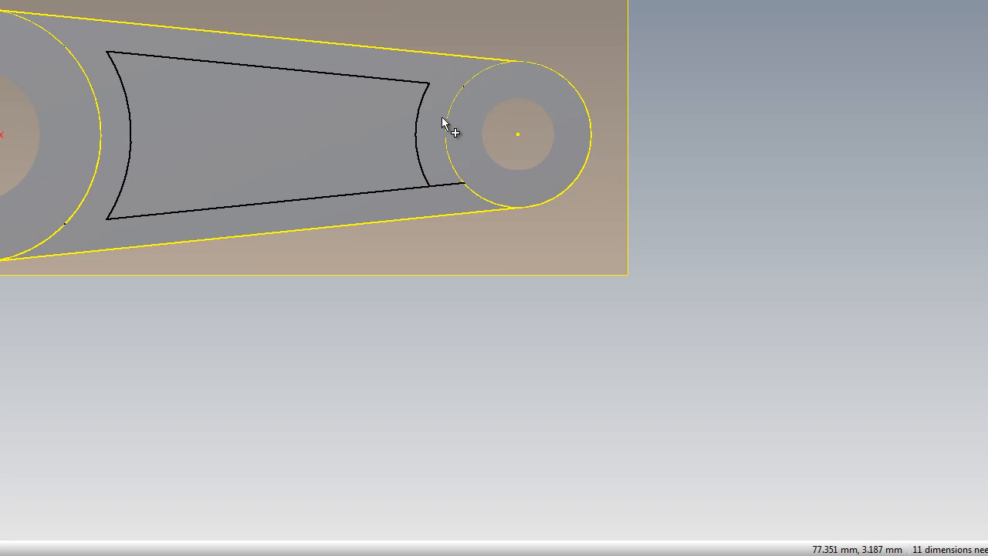
left_click(443, 185)
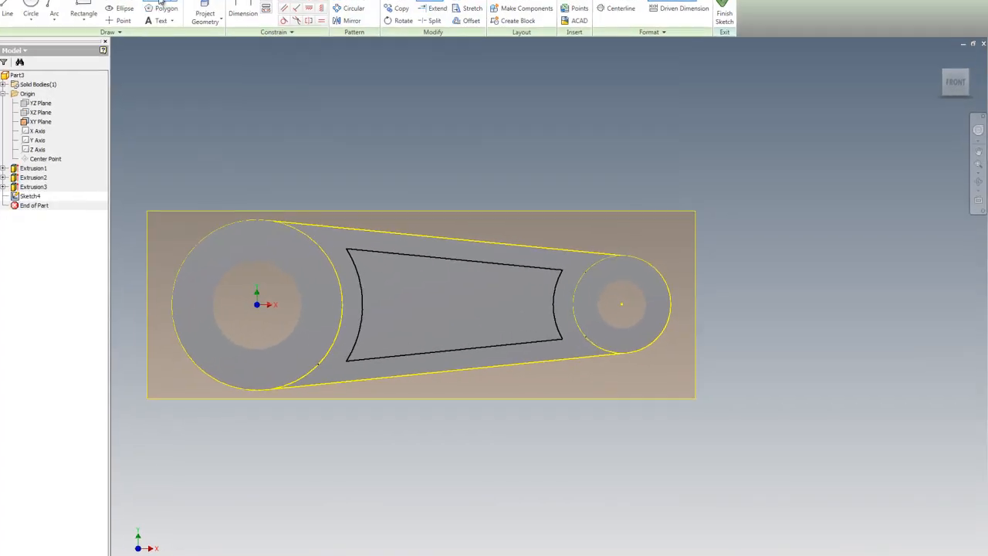
Step: Round all four corners of the pocket outline with 3 mm sketch fillets
left_click(161, 3)
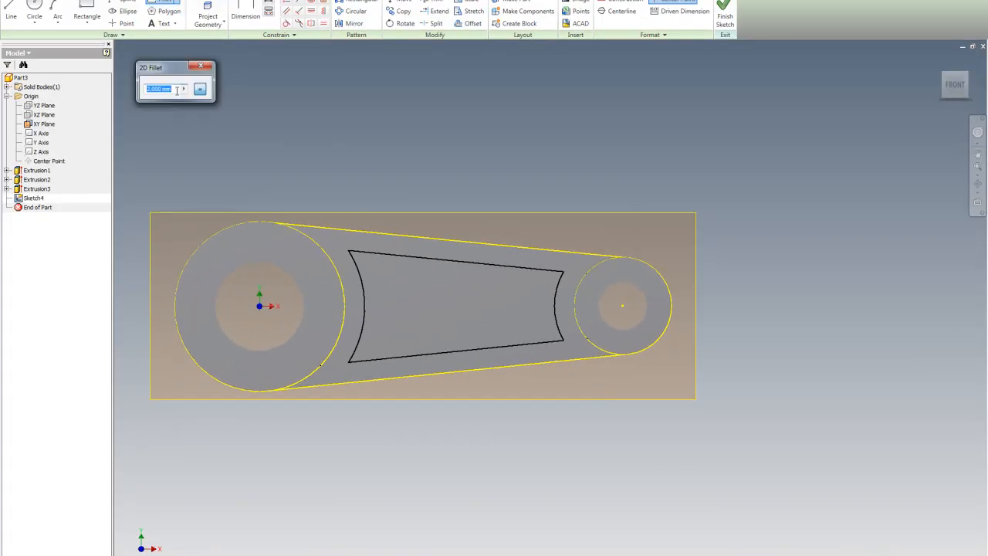
type("3")
left_click(354, 263)
left_click(364, 255)
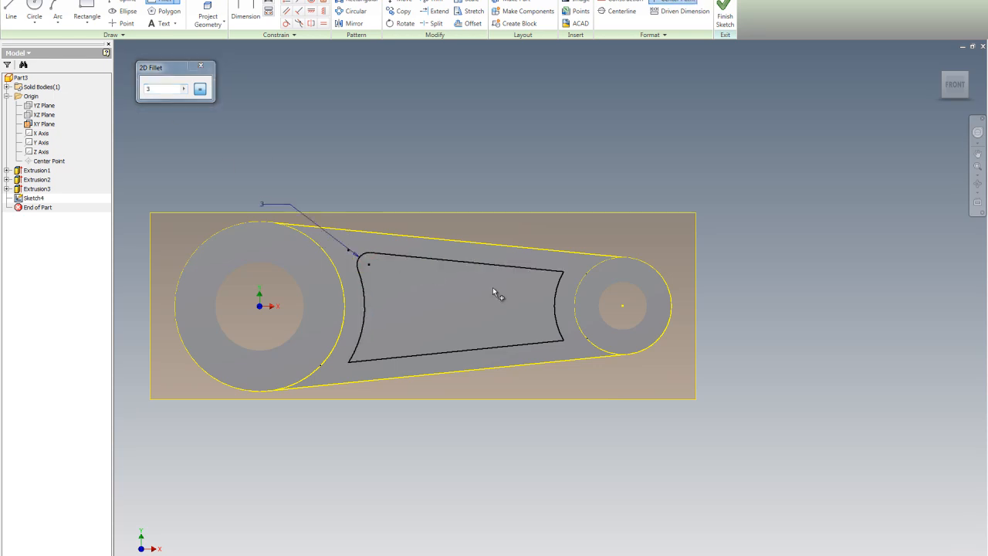
left_click(531, 269)
left_click(558, 286)
left_click(550, 345)
left_click(559, 334)
left_click(379, 357)
left_click(362, 328)
Step: Dimension the radius of the pocket arc beside the large boss as 25 mm
left_click(245, 15)
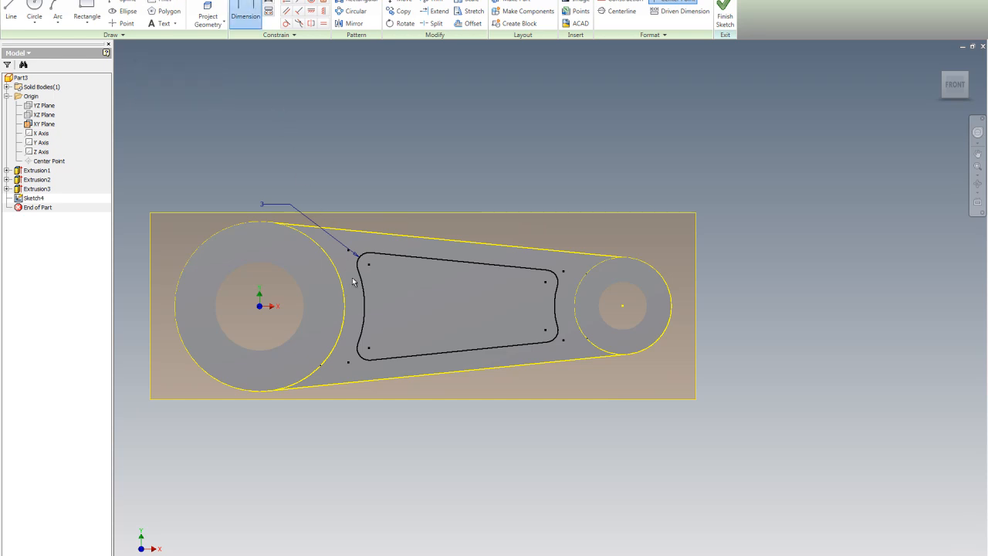
left_click(366, 308)
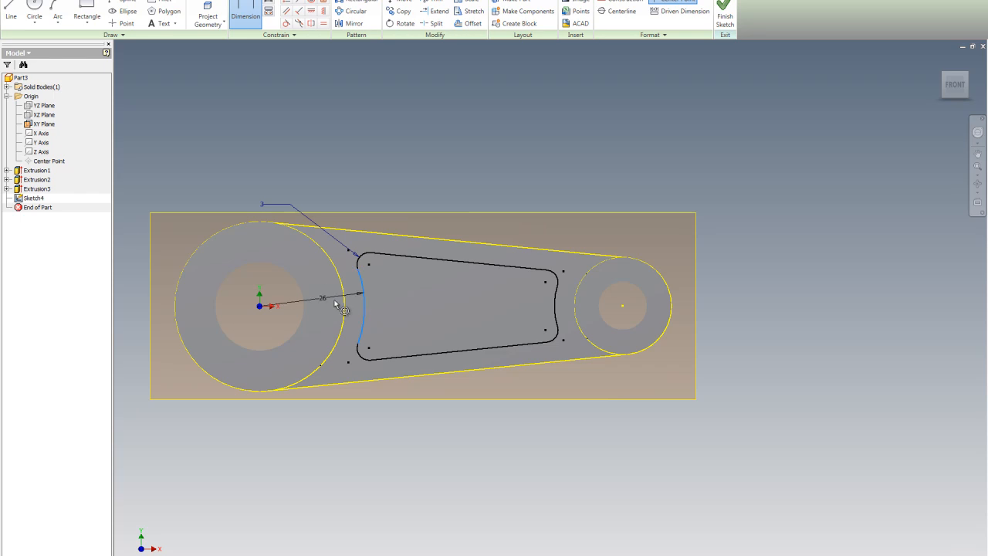
left_click(288, 312)
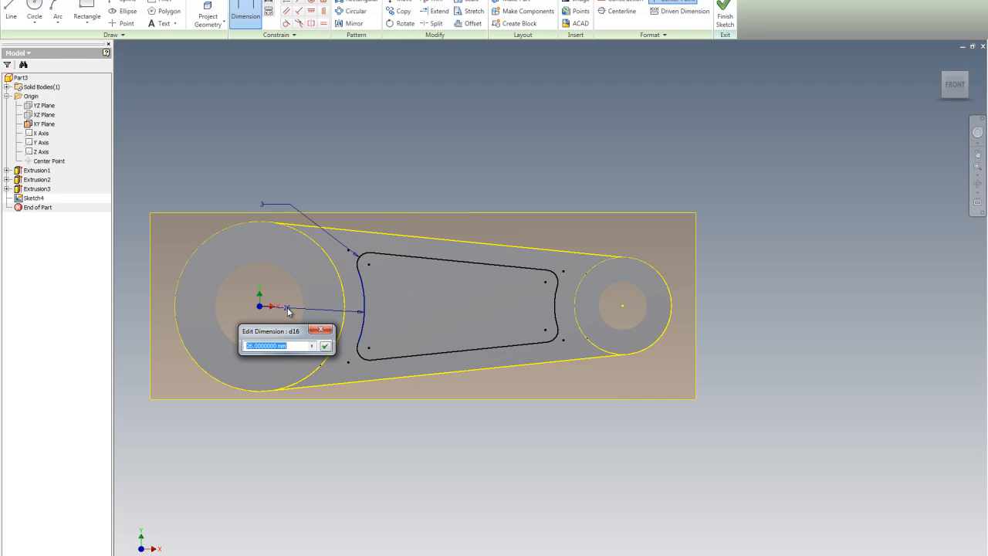
type("25")
key("Return")
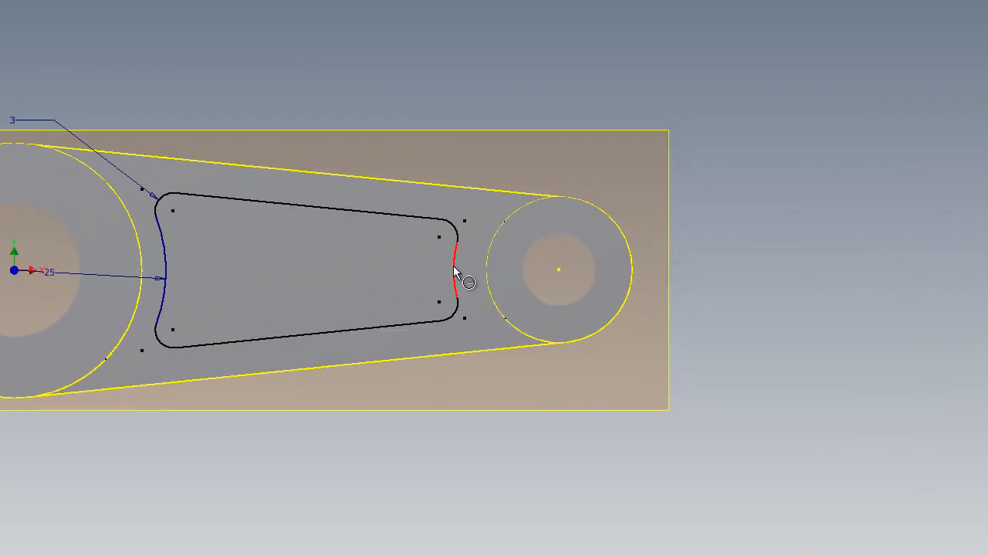
Step: Dimension the radius of the pocket arc beside the small boss as 16 mm
left_click(455, 270)
left_click(515, 274)
type("1")
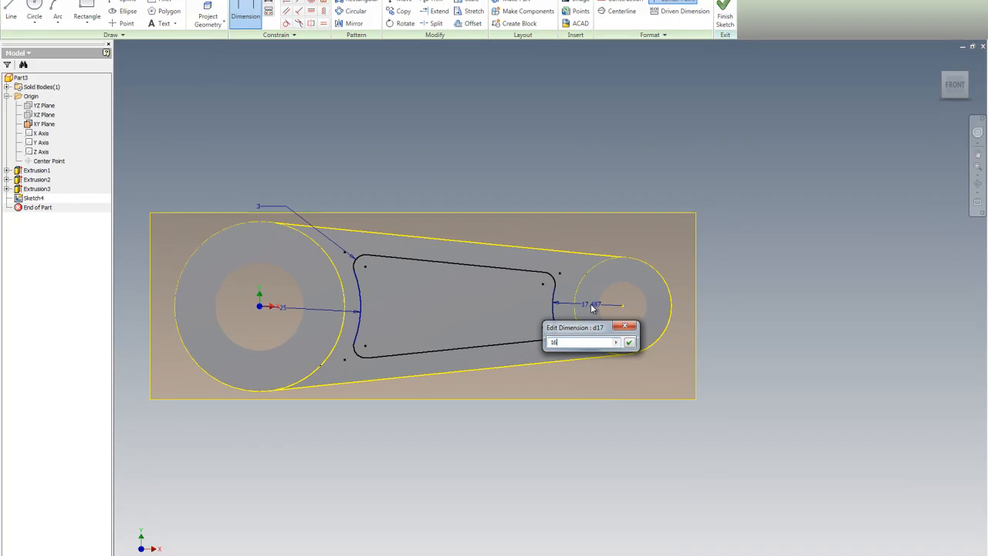
key("Return")
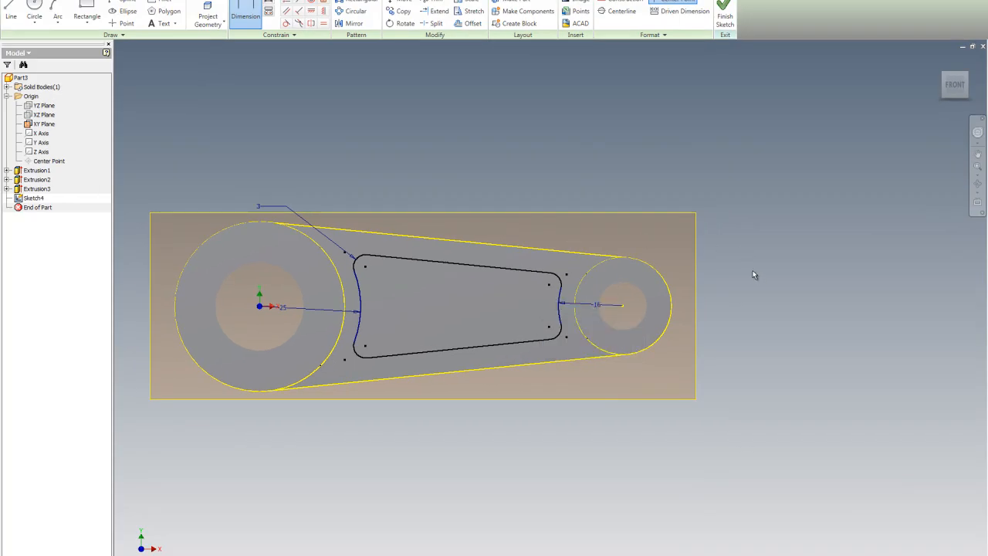
key("Escape")
scroll(417, 281, "up", 3)
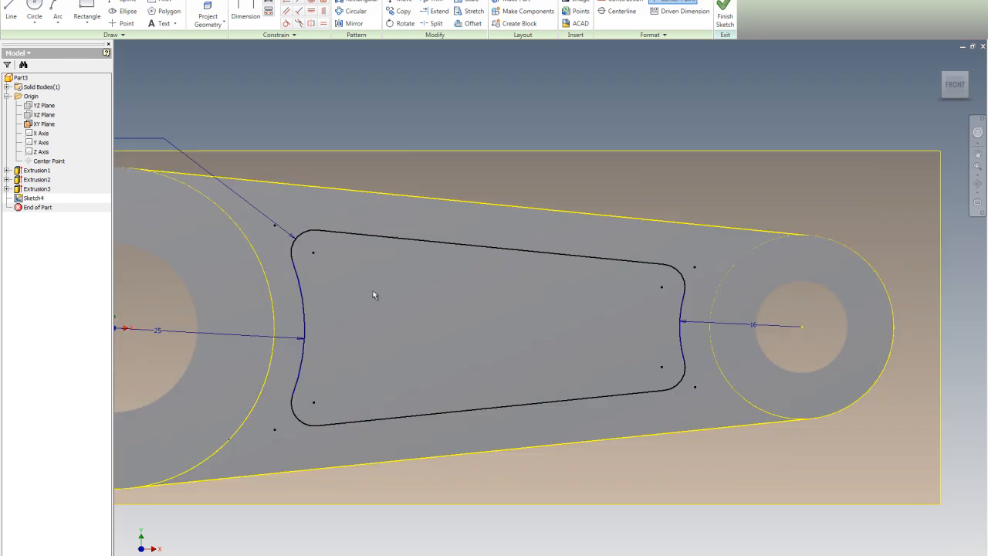
left_click(245, 12)
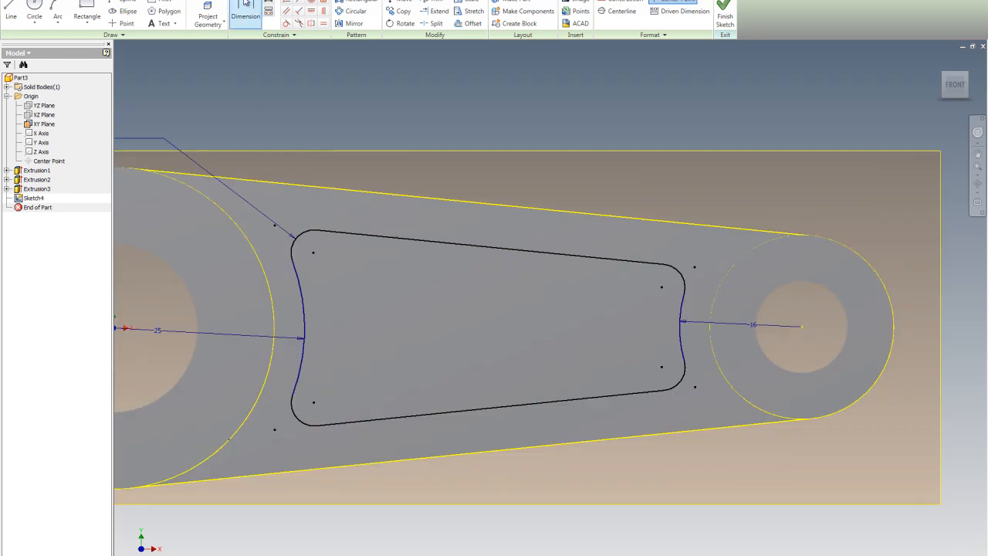
left_click(273, 308)
left_click(303, 330)
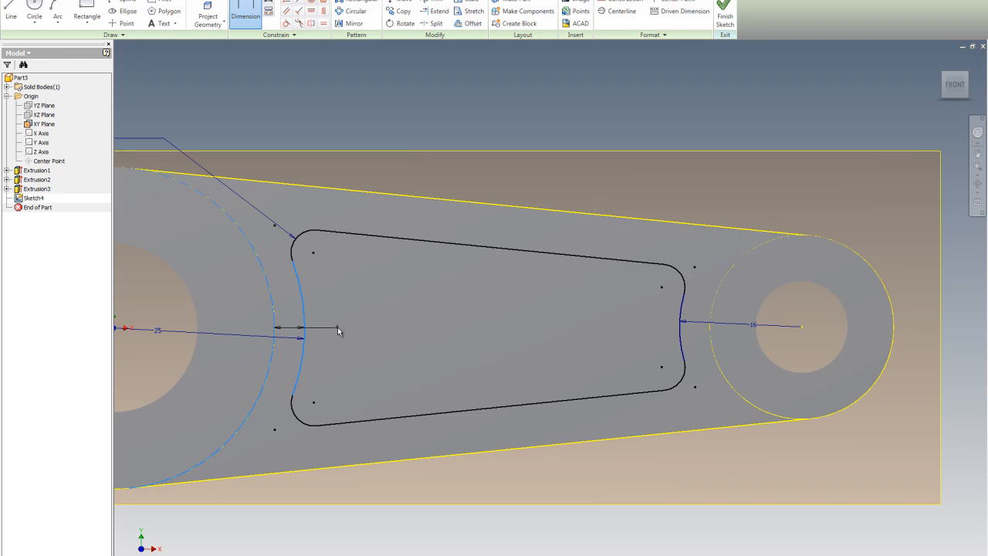
key("Escape")
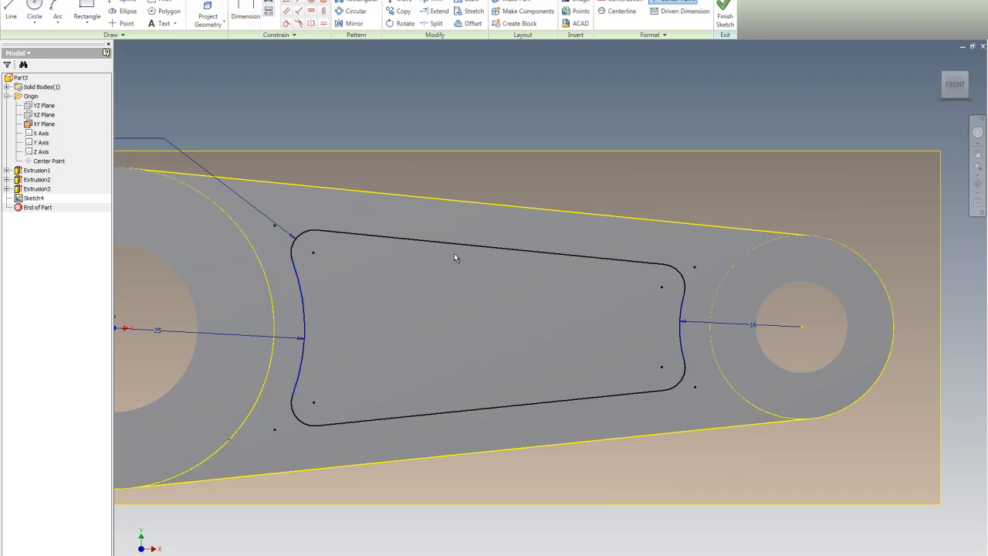
Step: Dimension the pocket's upper line 4 mm from the arm's upper tapered edge
scroll(478, 203, "up", 5)
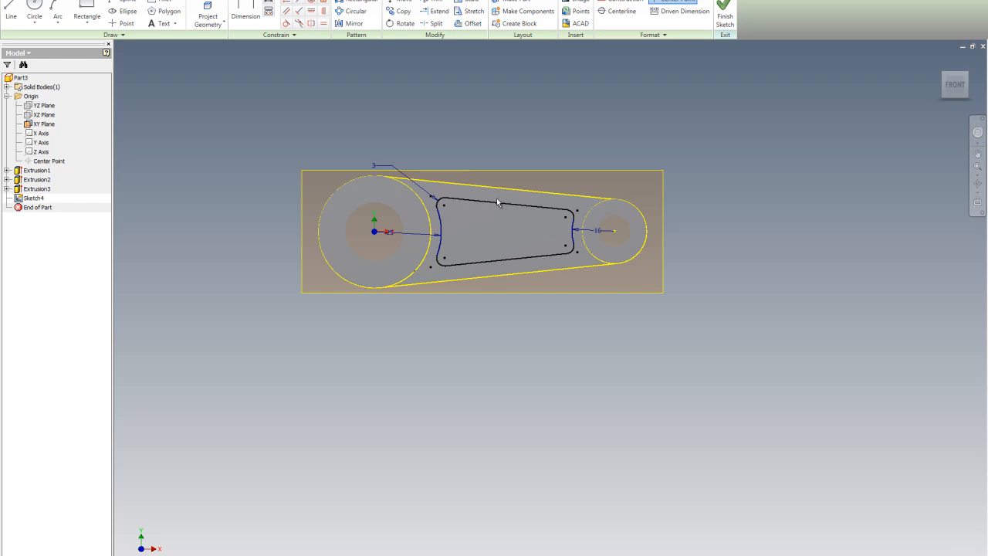
left_click(246, 14)
left_click(487, 202)
left_click(500, 189)
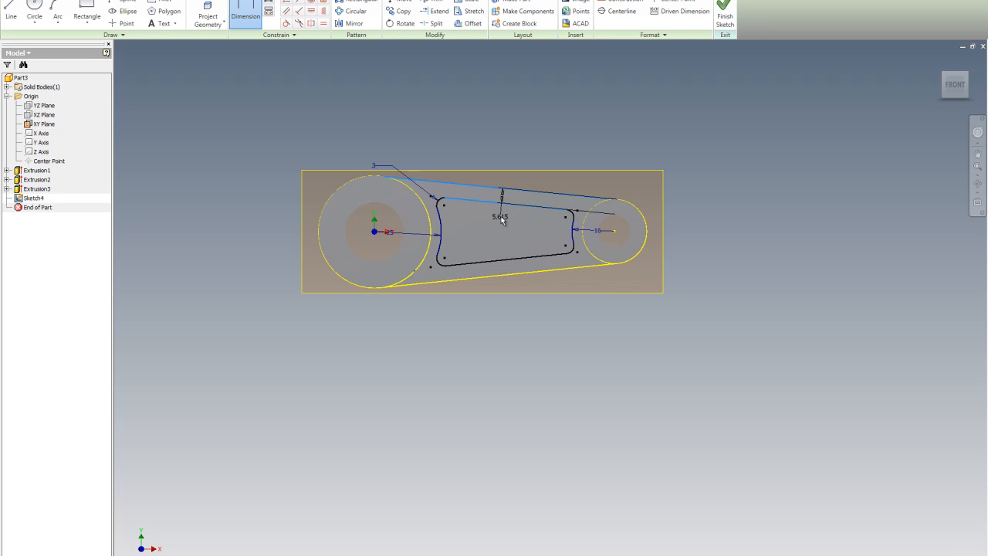
left_click(500, 224)
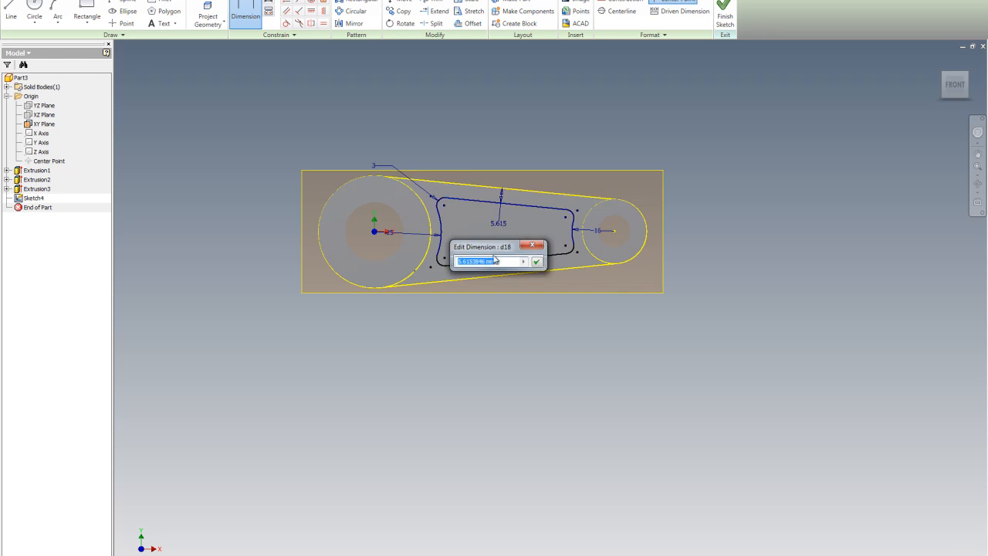
type("4")
key("Return")
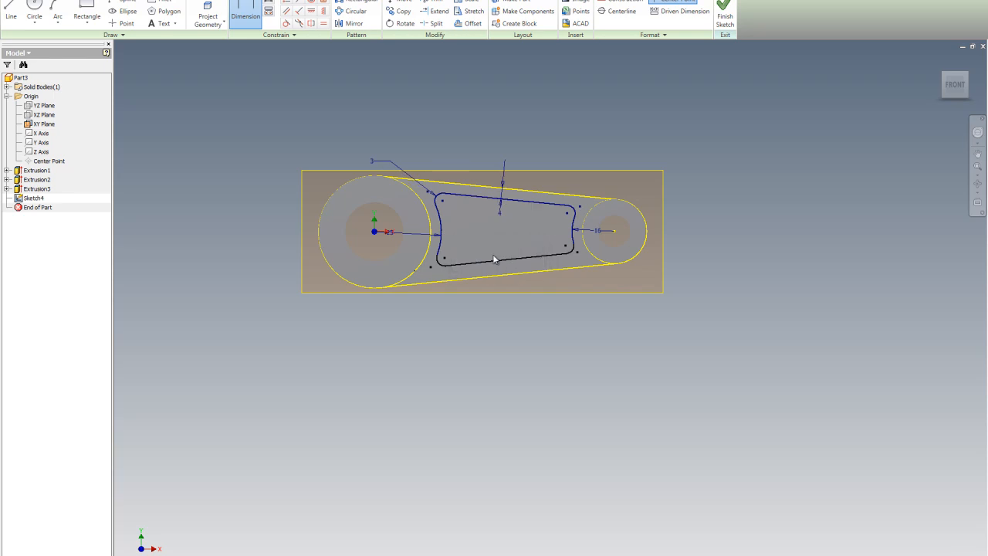
Step: Dimension the pocket's lower line from the arm's lower tapered edge, linking the value to d18
left_click(500, 259)
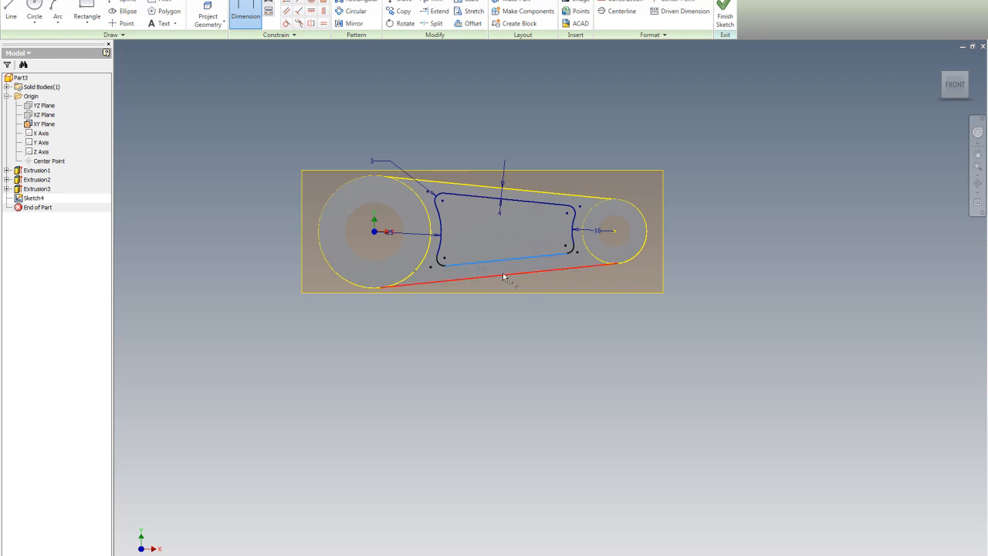
left_click(502, 273)
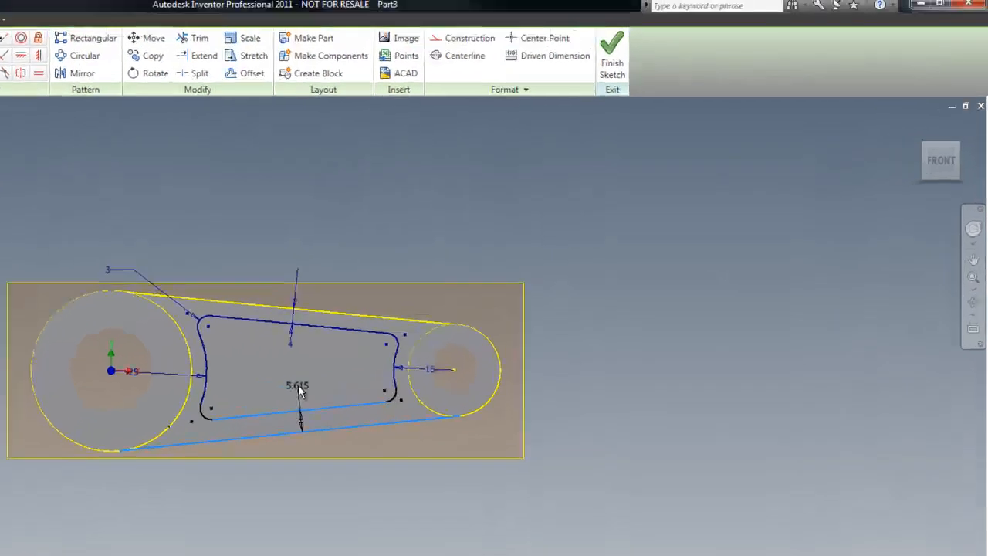
left_click(503, 243)
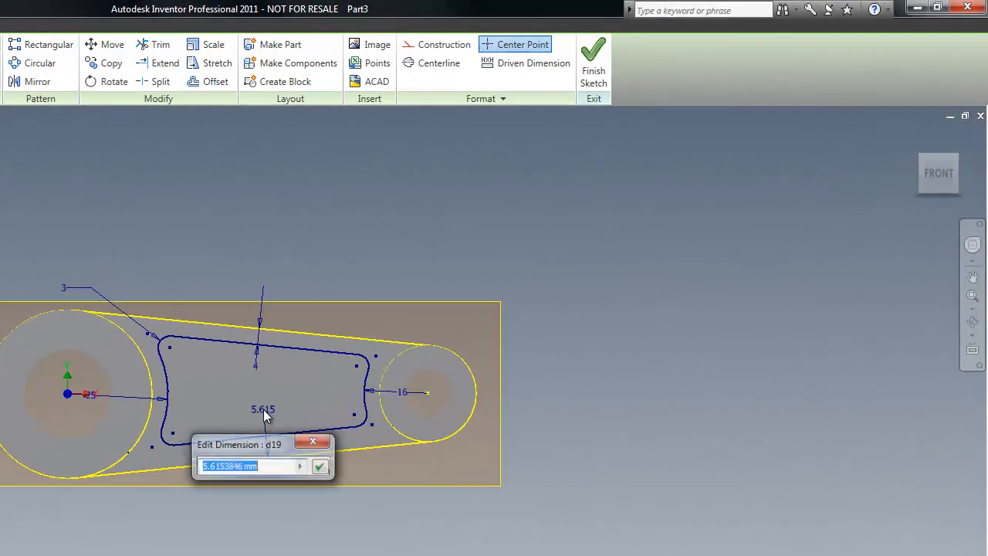
left_click(258, 366)
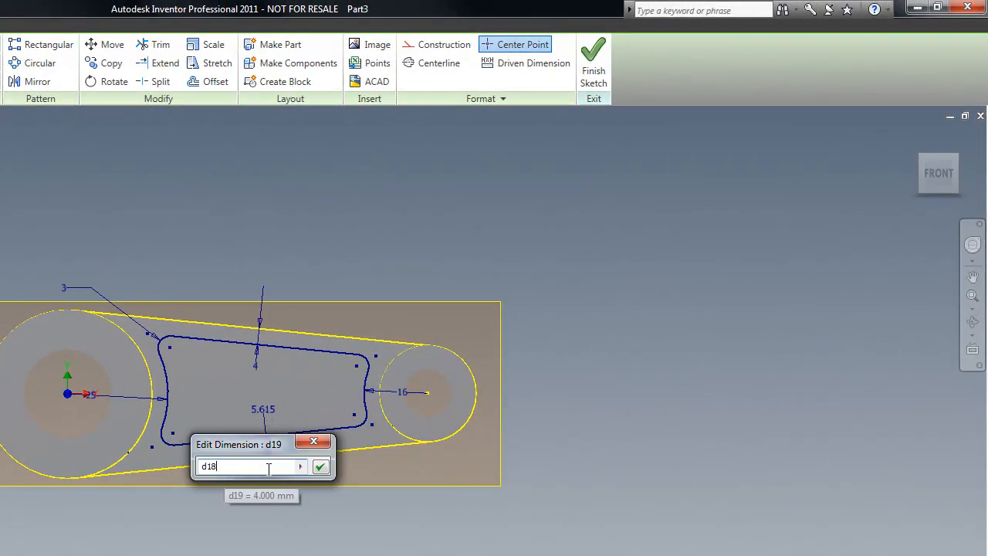
left_click(320, 466)
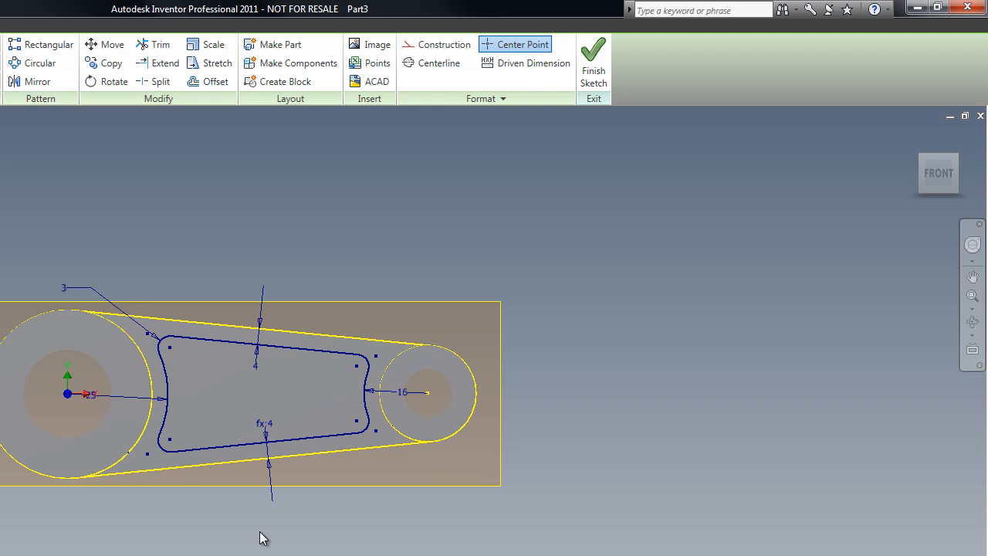
Step: End dimensioning and finish the pocket sketch in an isometric view
left_click(912, 135)
right_click(431, 139)
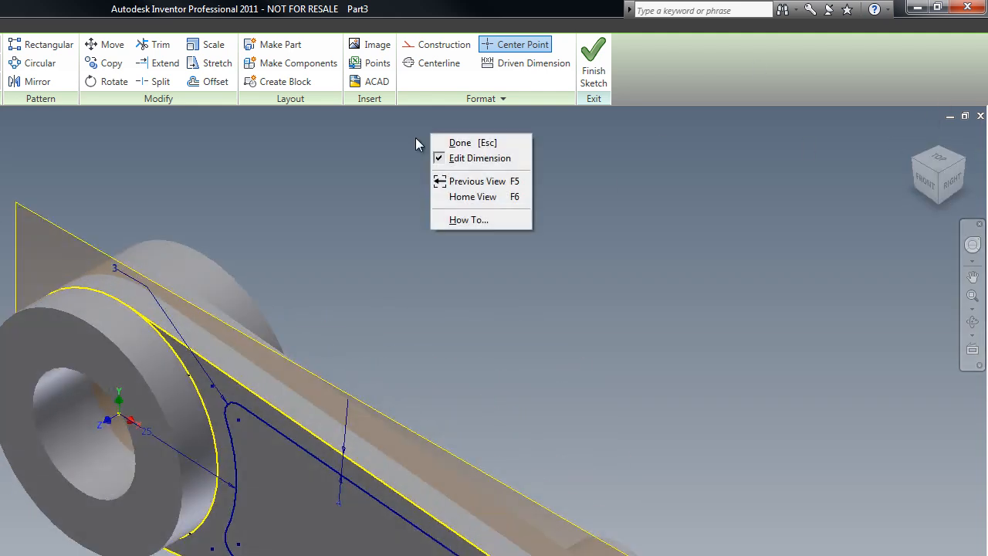
left_click(461, 145)
left_click(593, 71)
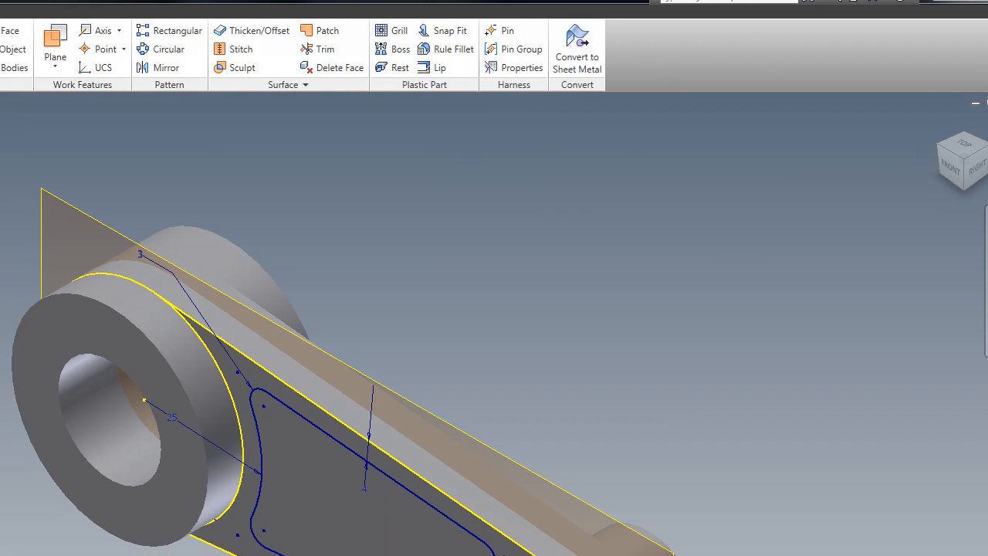
Step: Extrude the pocket profile as a cut 2.5 mm deep into the arm's face
key("e")
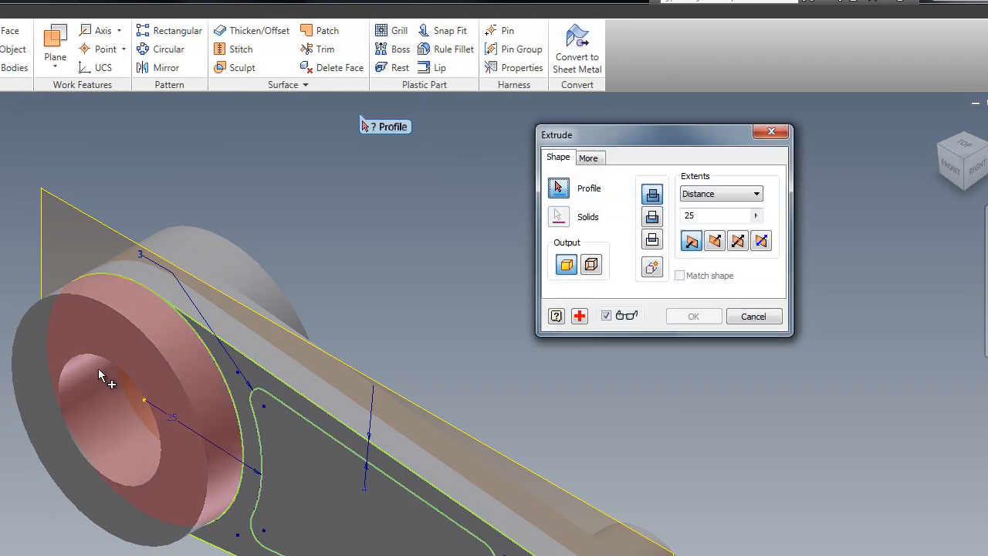
left_click(276, 434)
left_click(652, 217)
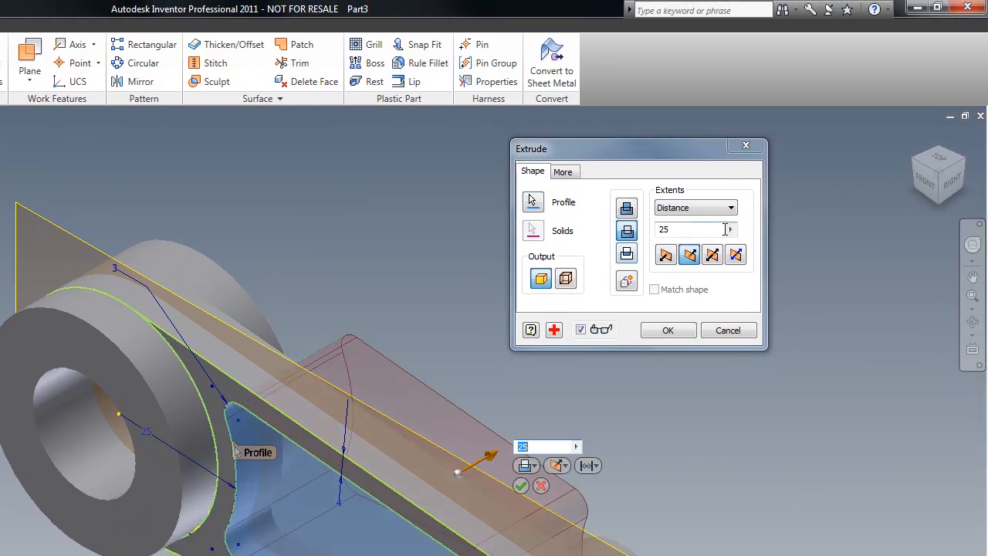
left_click(682, 231)
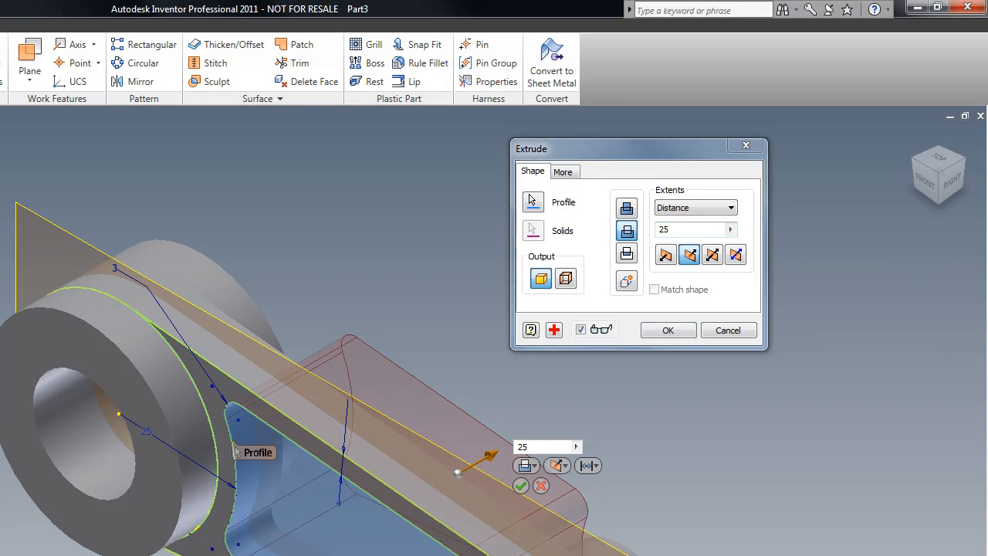
left_click(666, 227)
type(".")
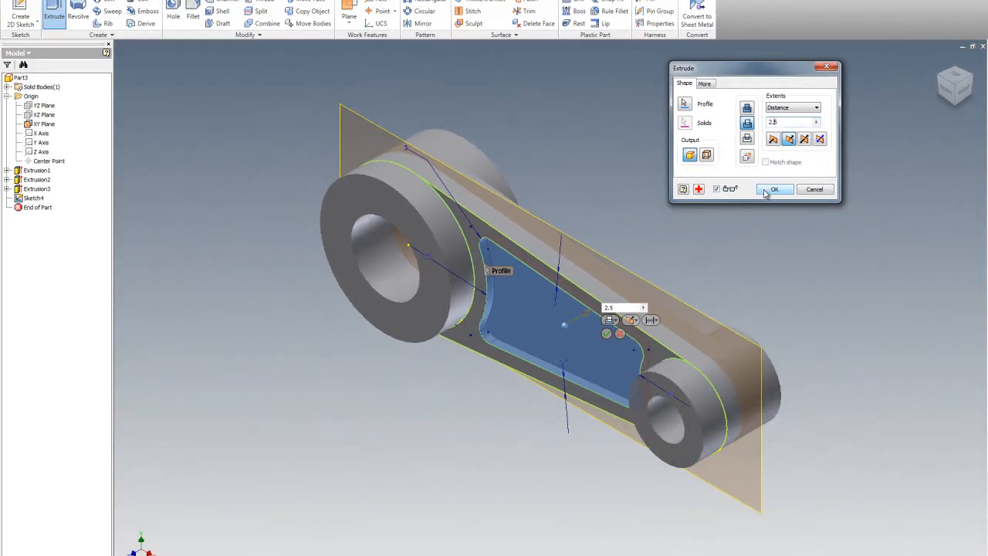
left_click(774, 189)
Step: Start a new sketch on the arm's flat face opposite the cut pocket
scroll(659, 205, "up", 3)
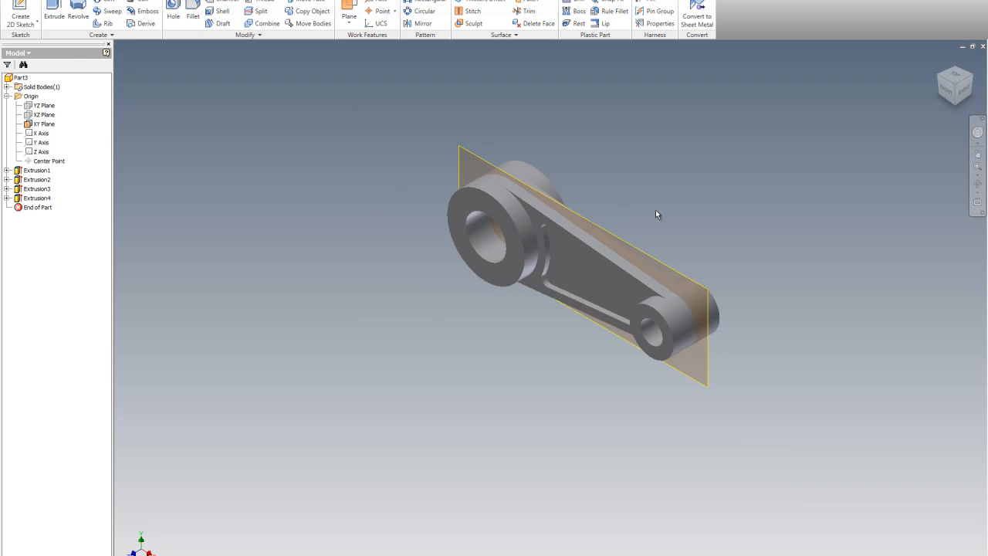
scroll(657, 210, "down", 6)
scroll(880, 97, "up", 3)
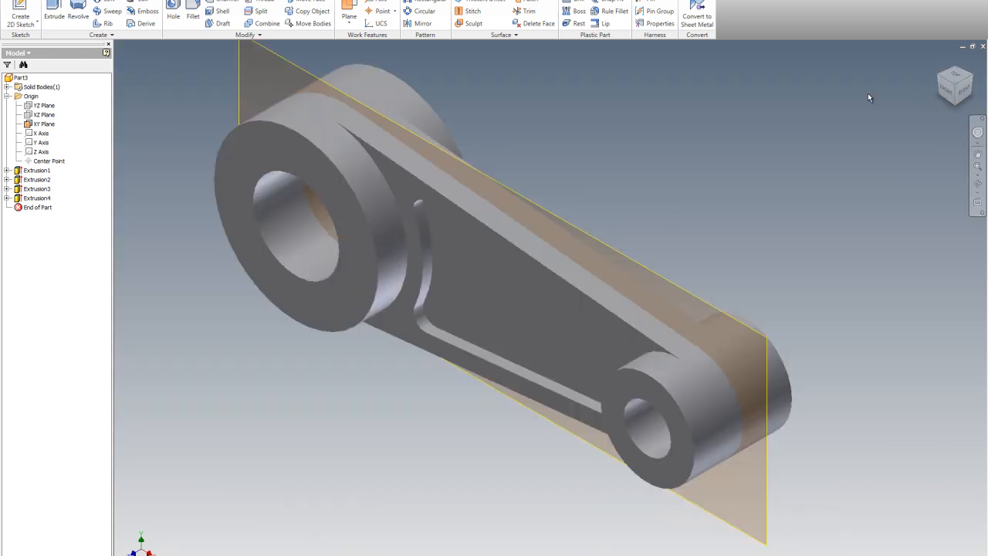
left_click(971, 75)
right_click(635, 97)
left_click(657, 118)
left_click(601, 268)
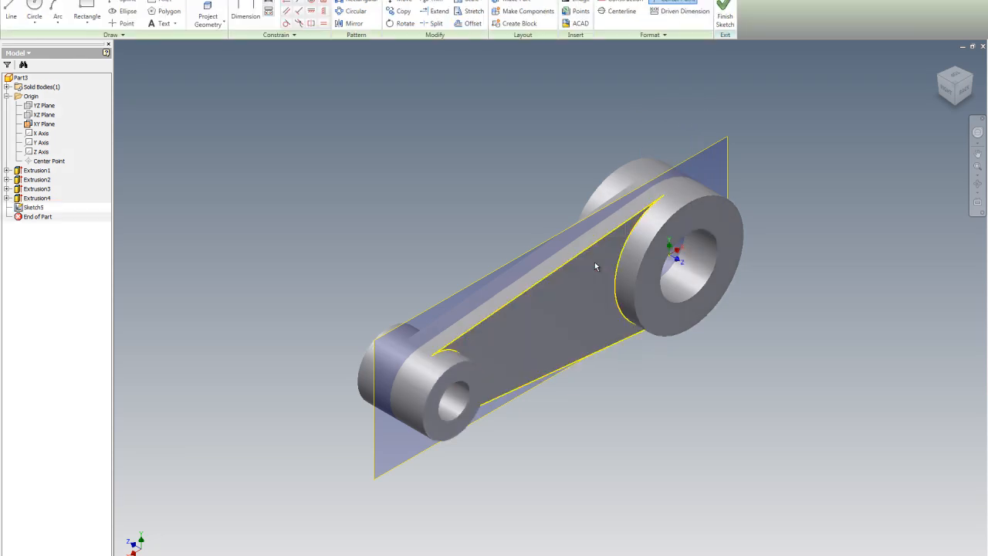
Step: Project the existing pocket's outline into the new sketch on the opposite face and finish the sketch
left_click(938, 77)
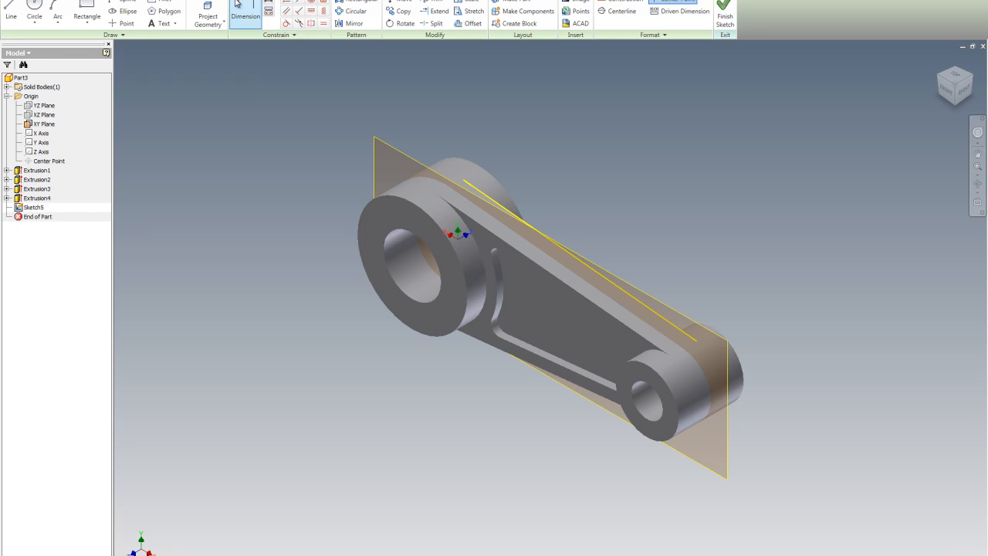
left_click(207, 16)
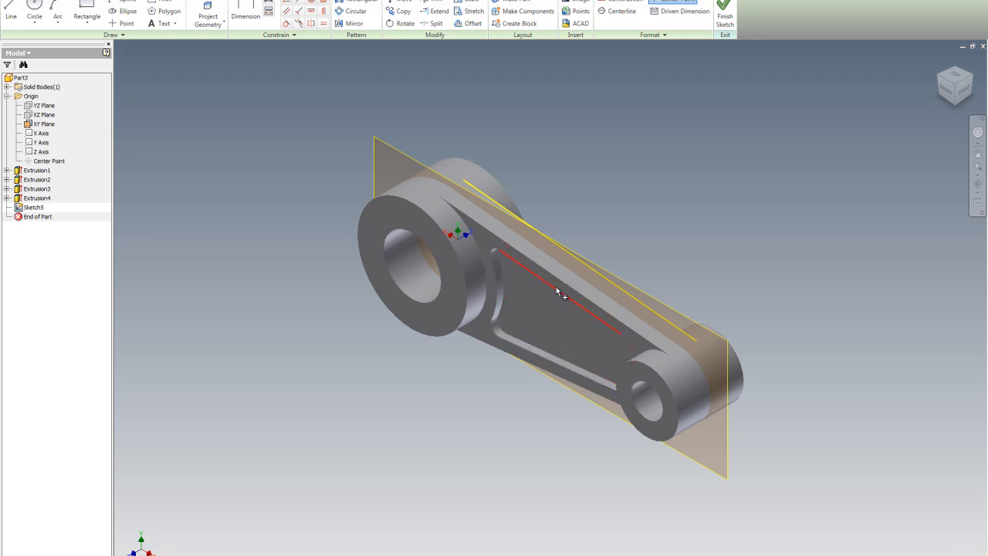
left_click(940, 78)
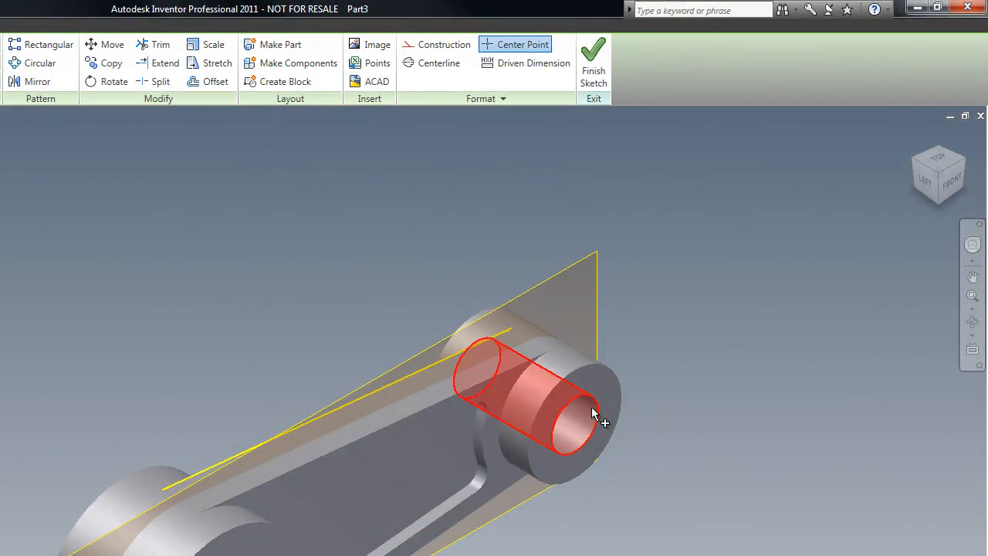
left_click(913, 162)
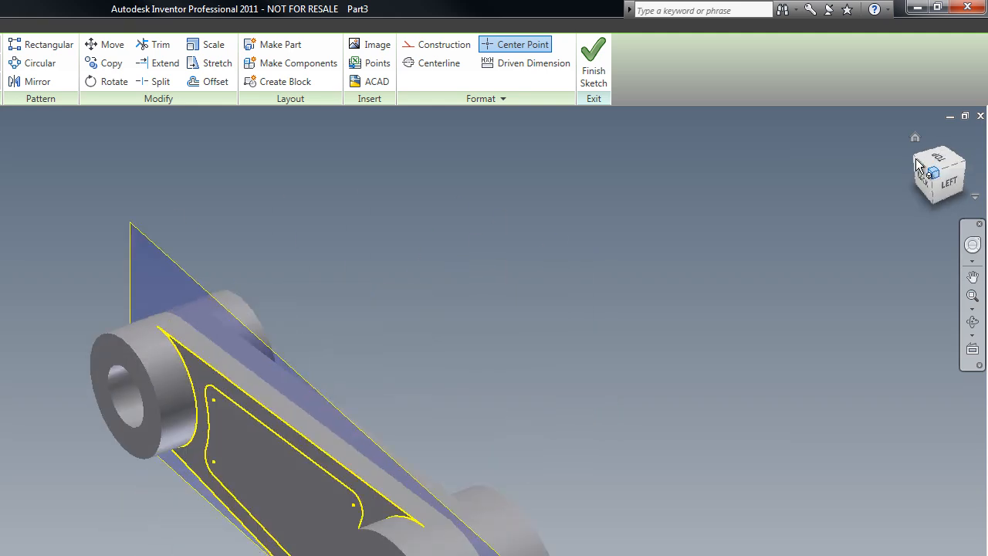
left_click(925, 189)
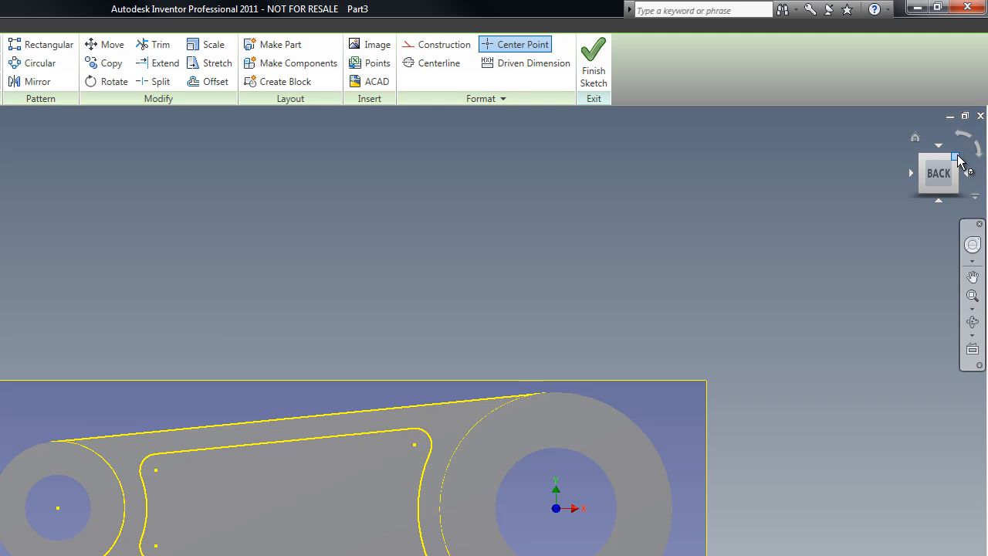
left_click(955, 158)
right_click(479, 197)
left_click(521, 207)
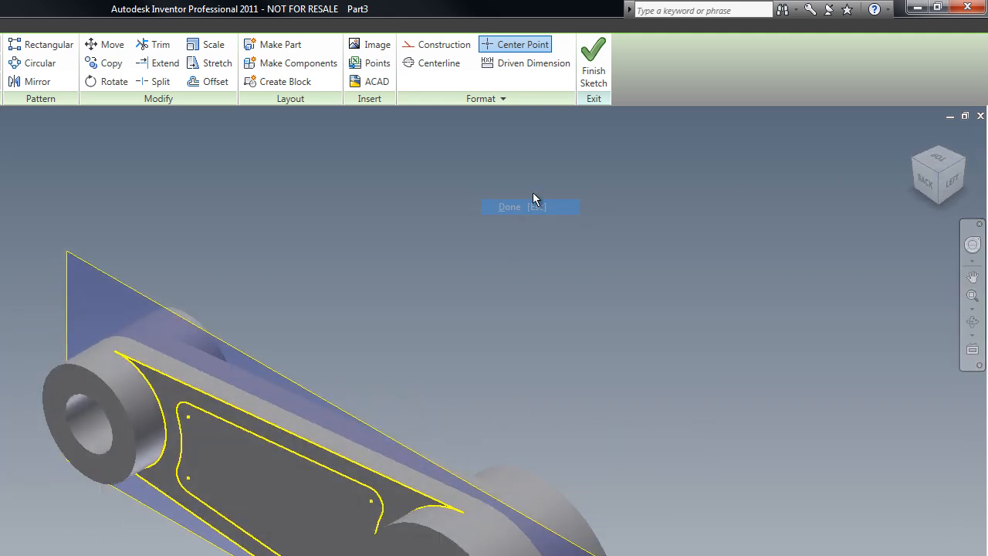
left_click(595, 77)
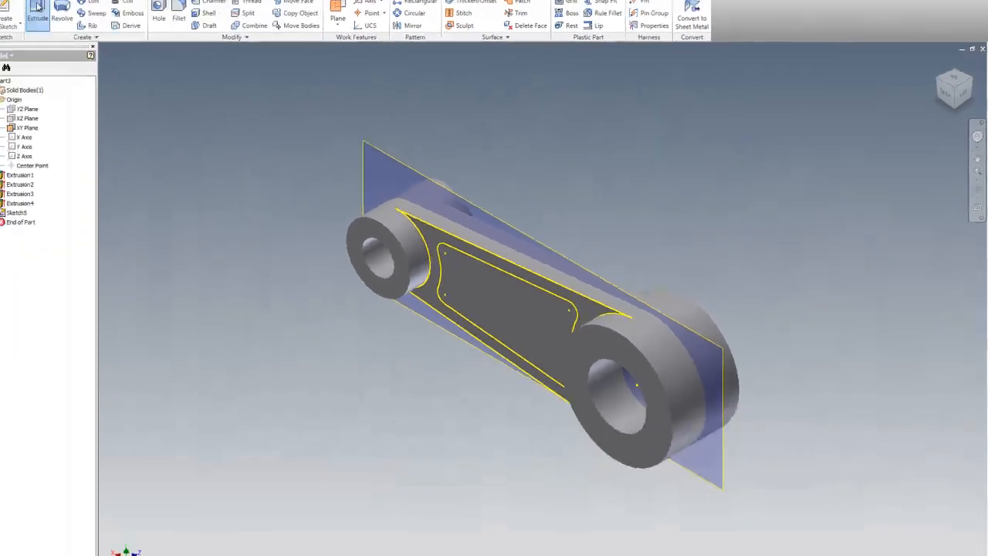
Step: Extrude the projected pocket profile as a cut 2.5 mm deep into the opposite face of the arm
left_click(54, 15)
left_click(462, 255)
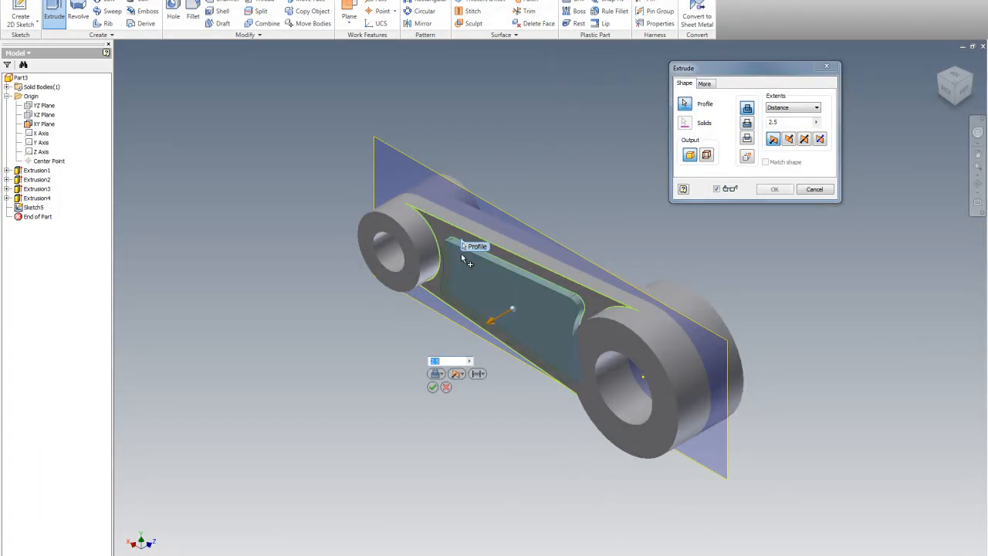
left_click(747, 124)
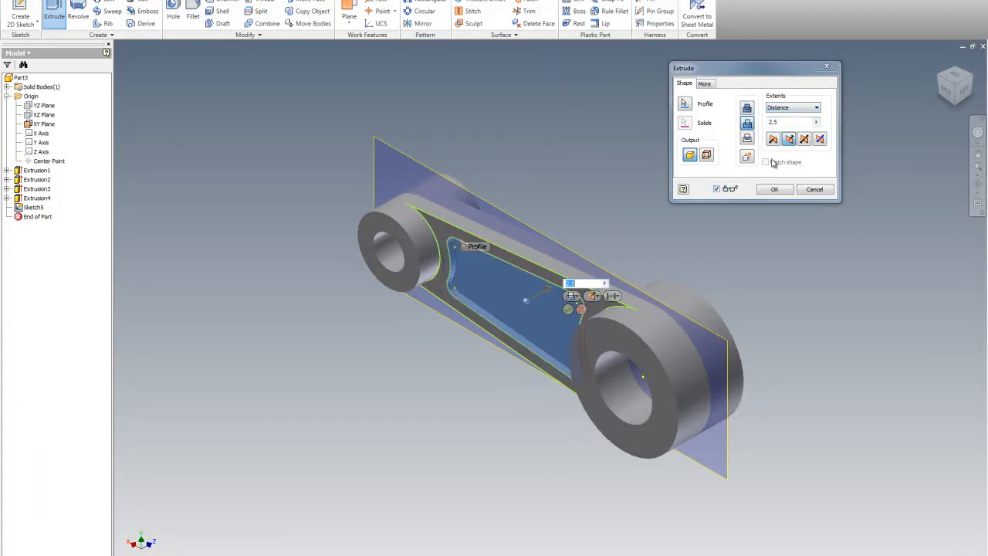
left_click(774, 190)
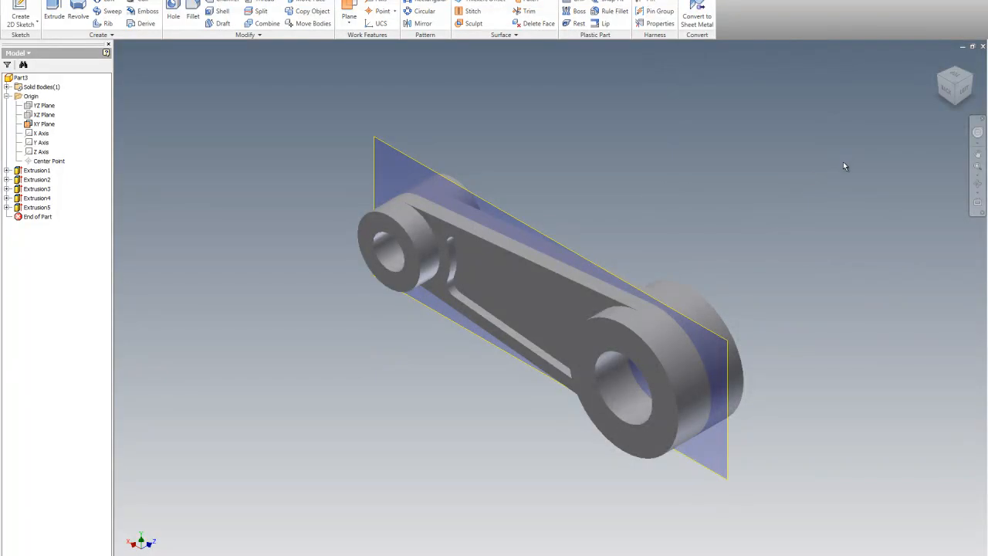
Step: Turn off the visibility of the XY work plane running through the arm
left_click(955, 108)
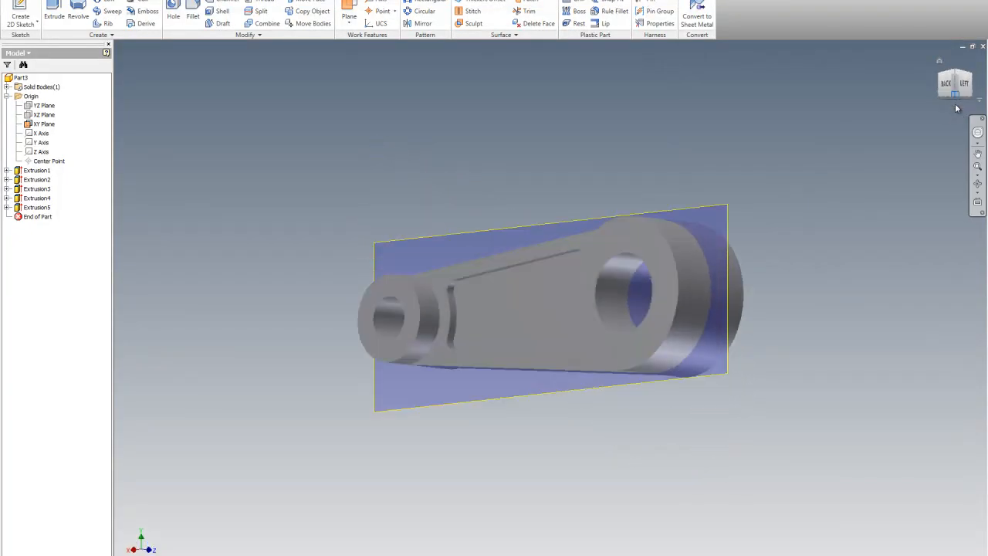
left_click(957, 70)
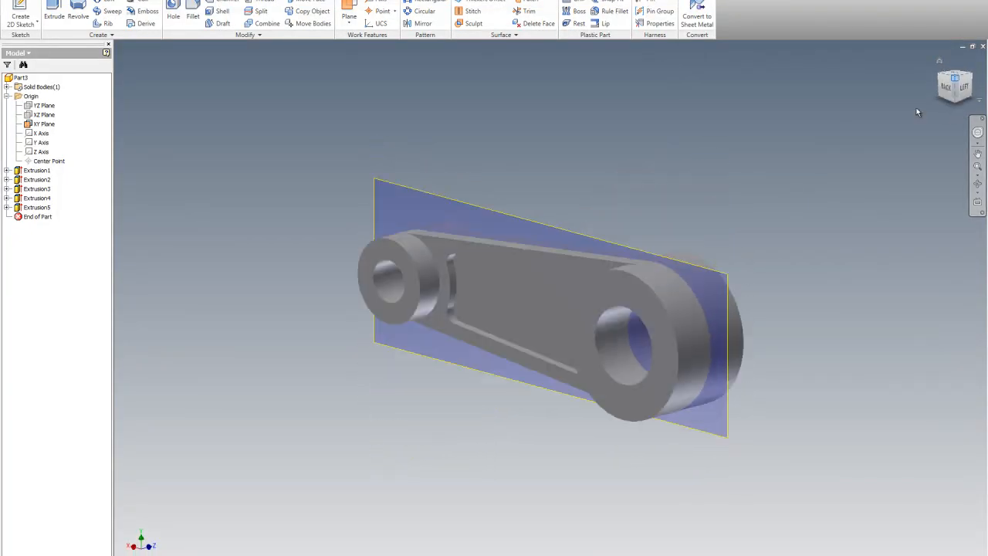
right_click(384, 145)
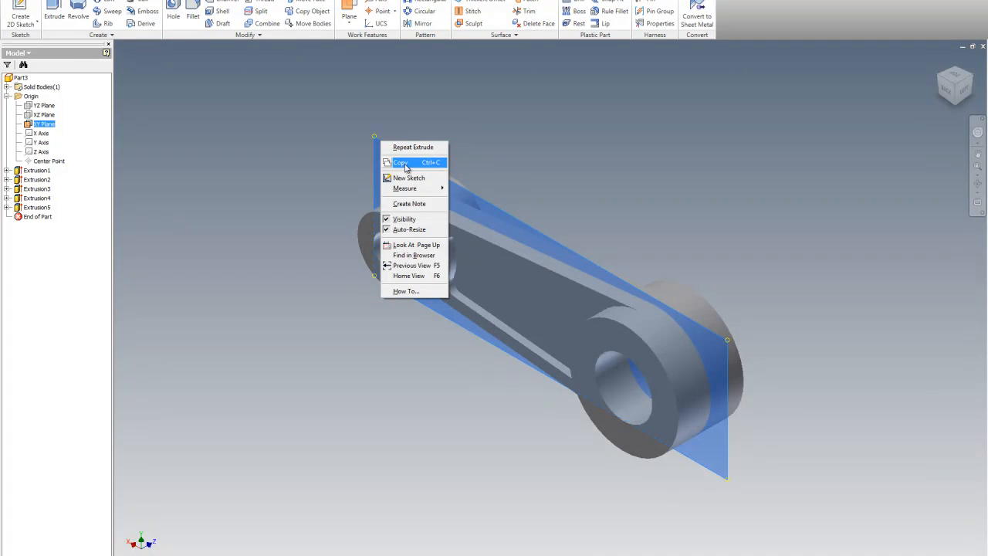
left_click(401, 219)
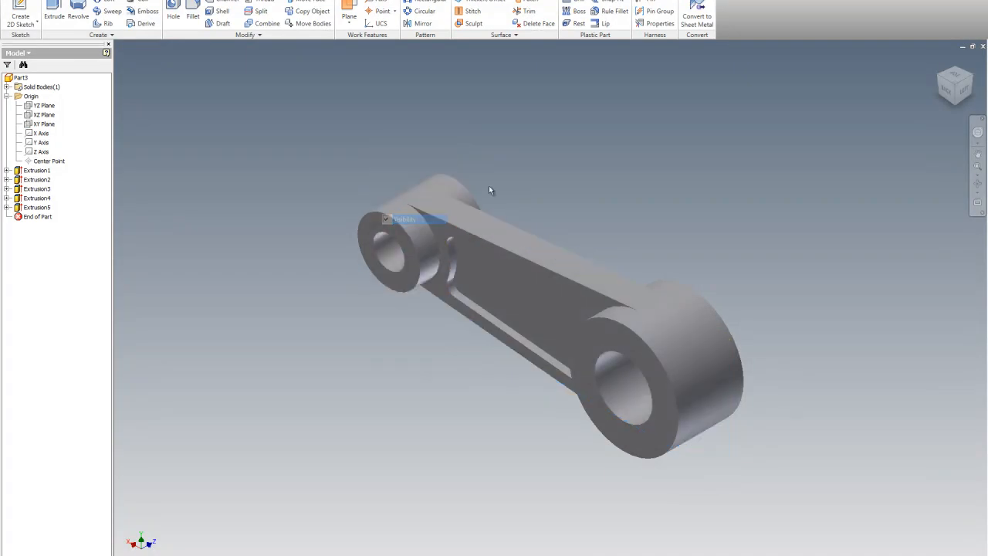
Step: Apply the Teal colour to the whole link arm part
left_click(950, 91)
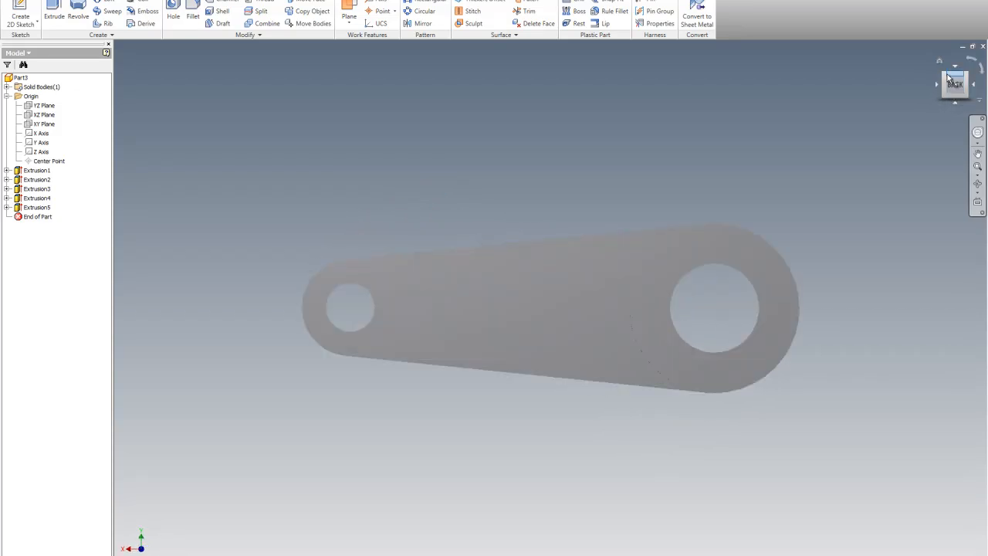
left_click(948, 81)
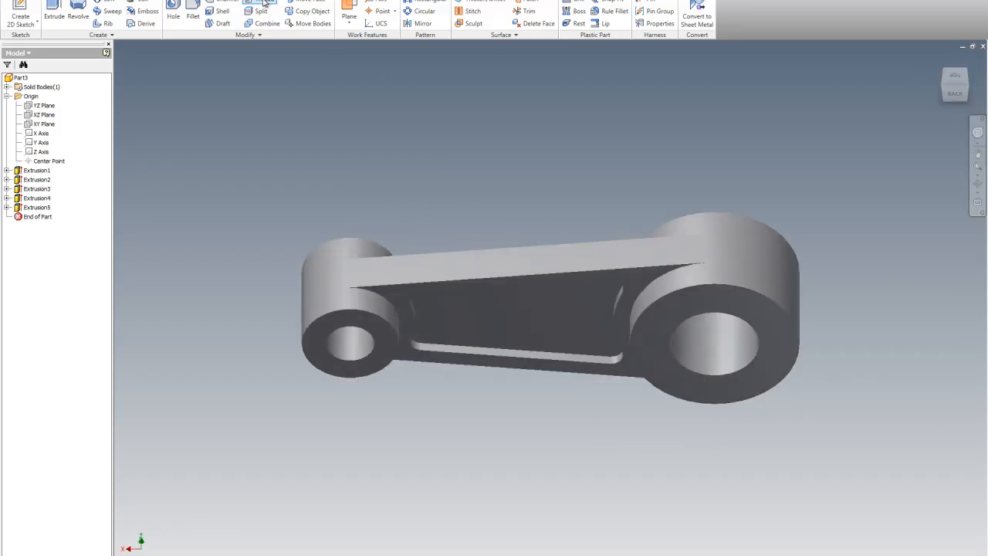
left_click(229, 1)
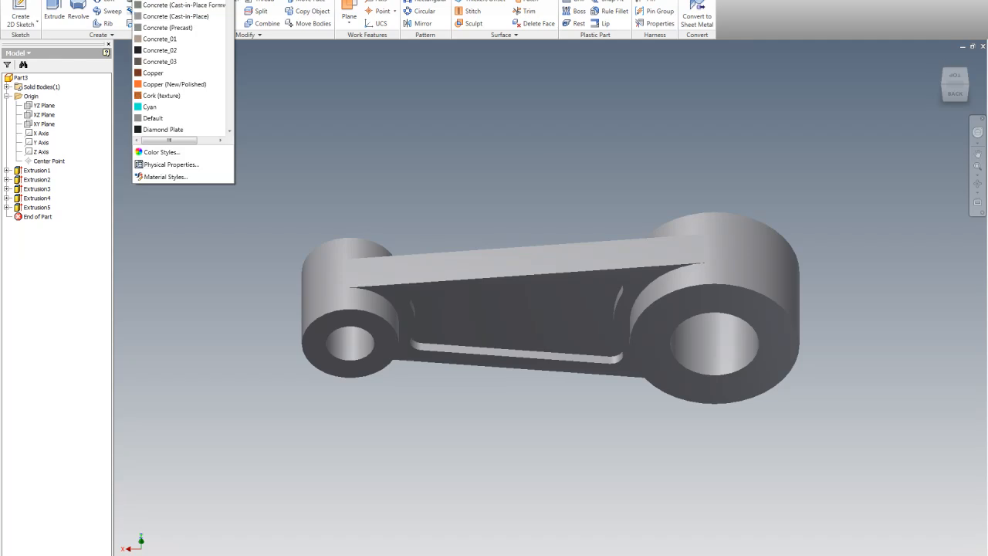
left_click_drag(231, 113, 215, 452)
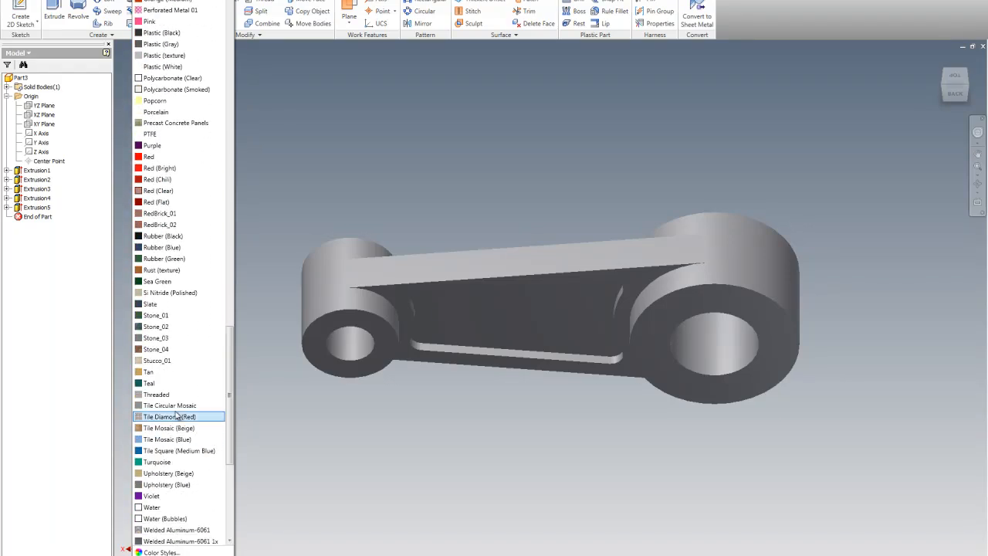
left_click(149, 383)
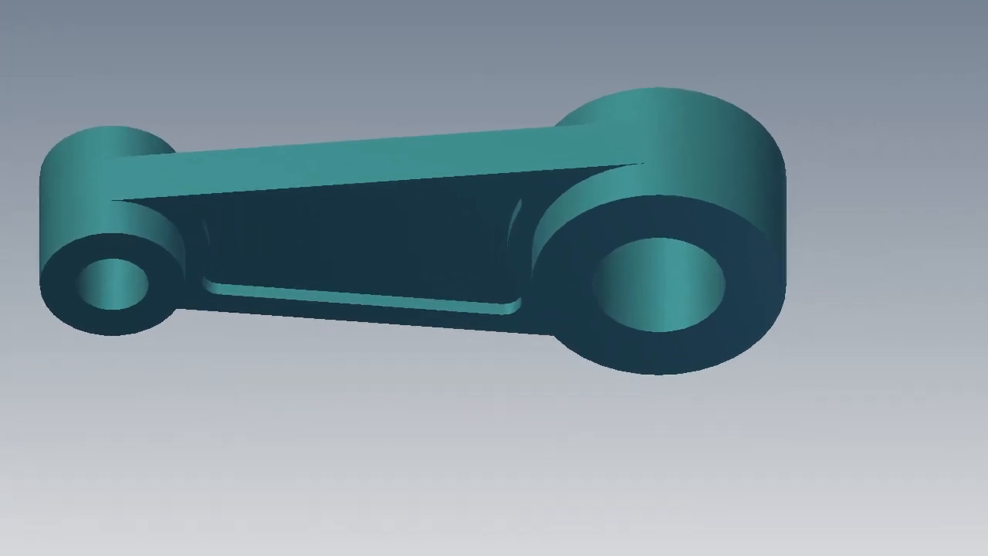
Step: Fillet the floor edge loop of the pocket on the arm's back face with a 2 mm radius
middle_click_drag(452, 172, 265, 136, "shift")
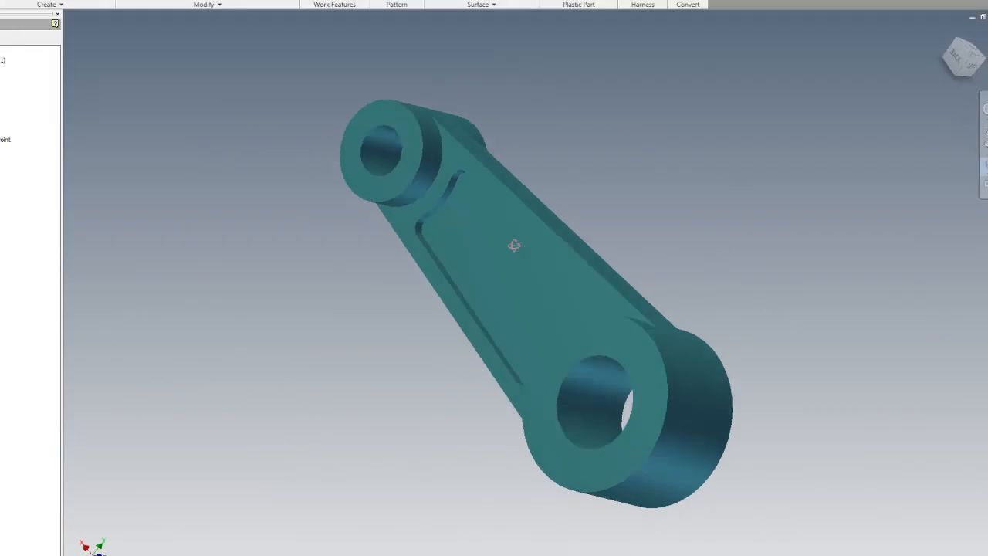
middle_click_drag(514, 246, 375, 267, "shift")
scroll(518, 199, "up", 5)
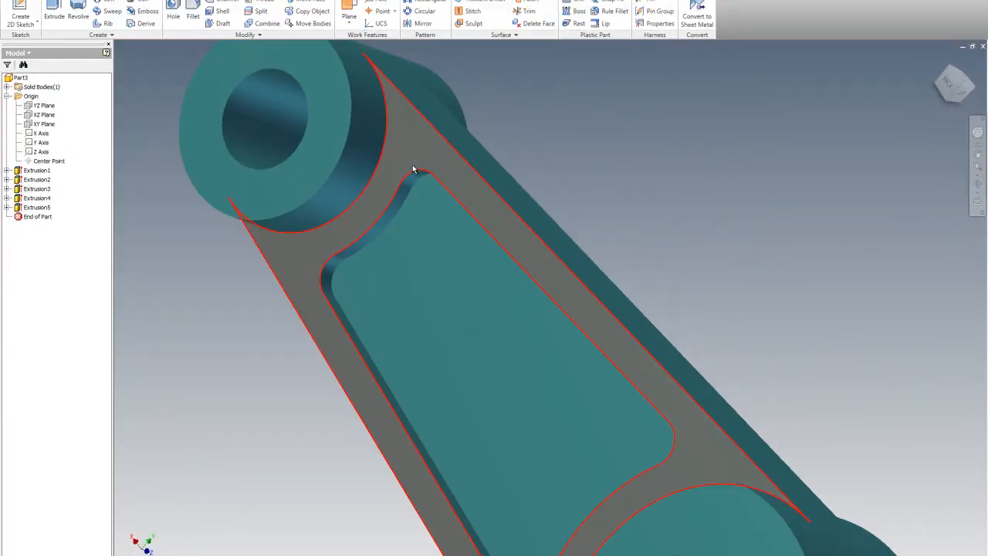
left_click(196, 10)
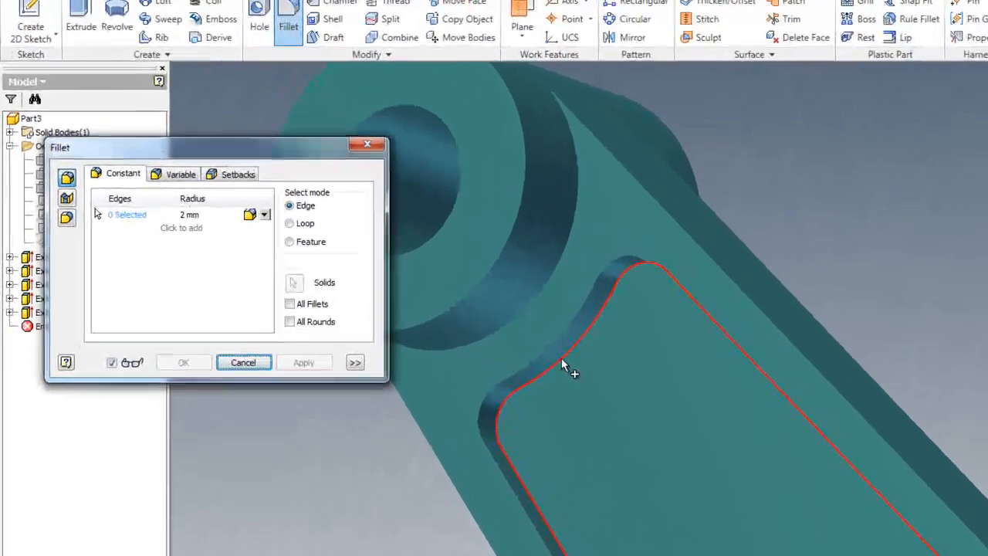
left_click(378, 241)
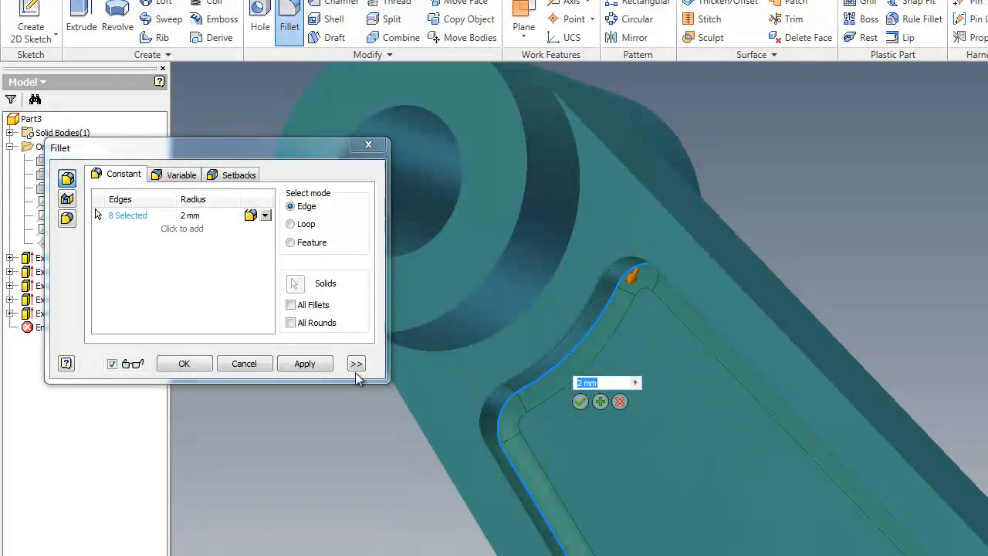
left_click(300, 362)
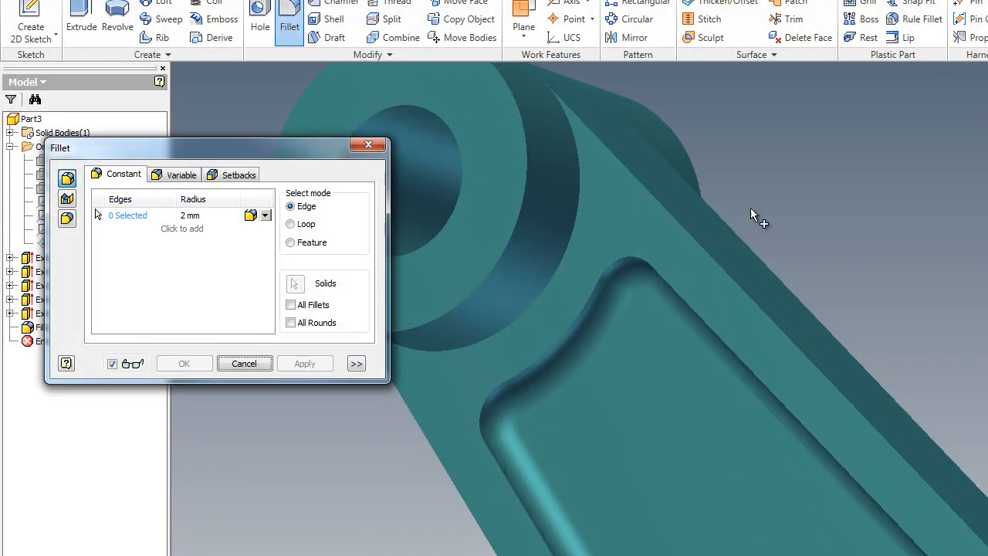
Step: Fillet the floor edge loop of the pocket on the arm's front face with a 2 mm radius
scroll(797, 172, "down", 2)
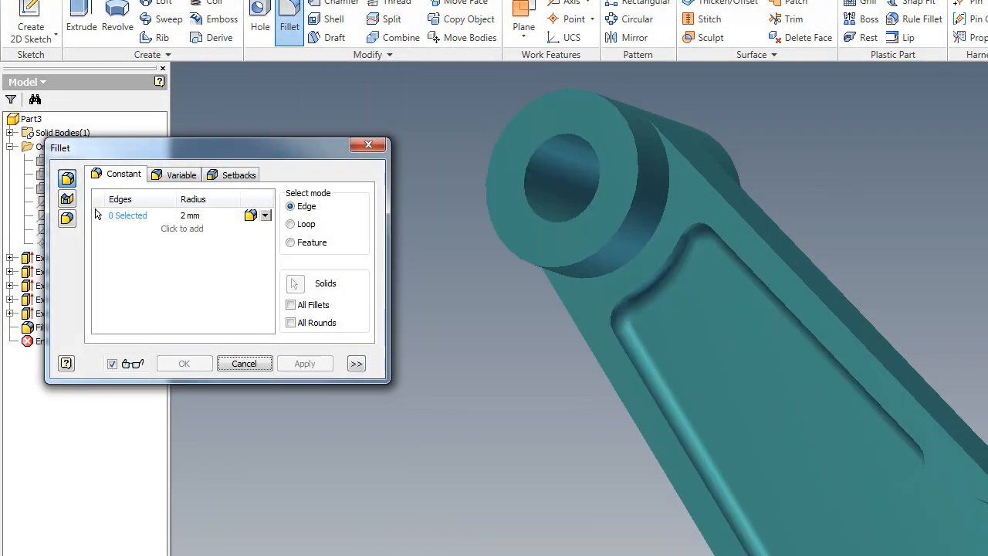
key("F6")
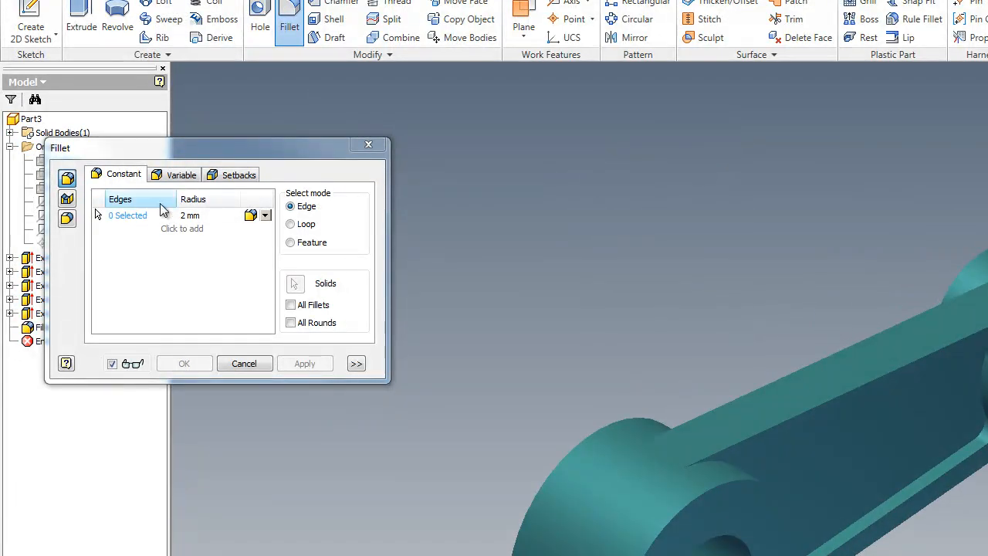
left_click(72, 180)
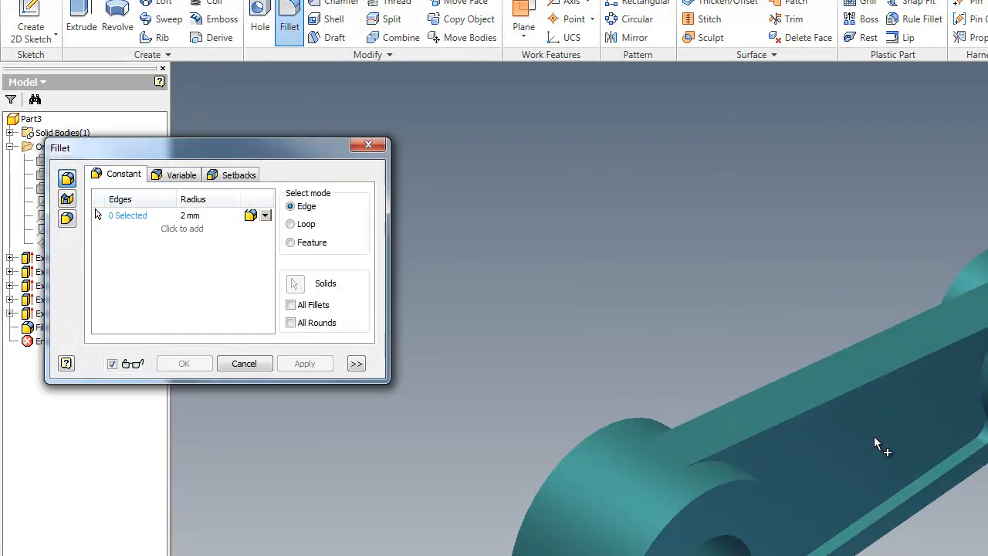
left_click(911, 481)
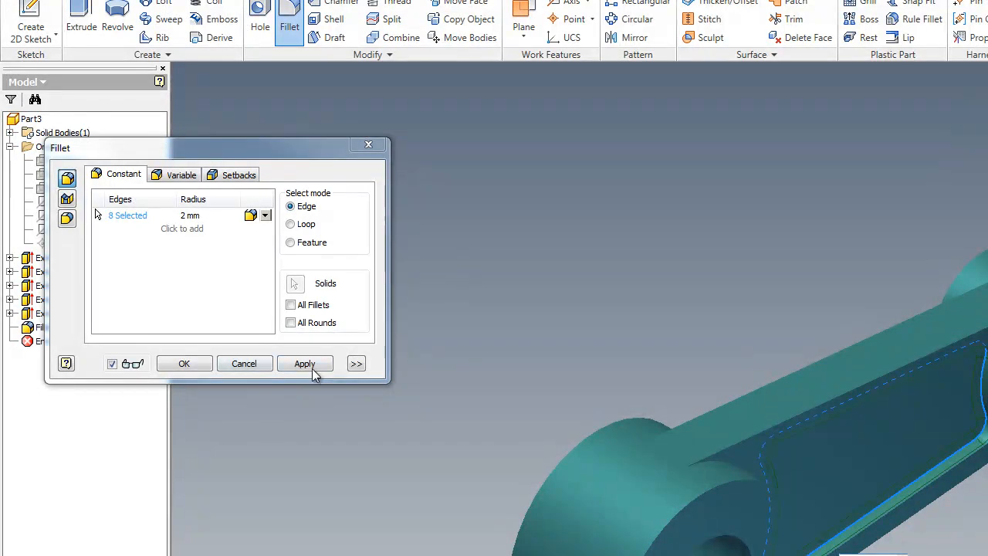
left_click(305, 365)
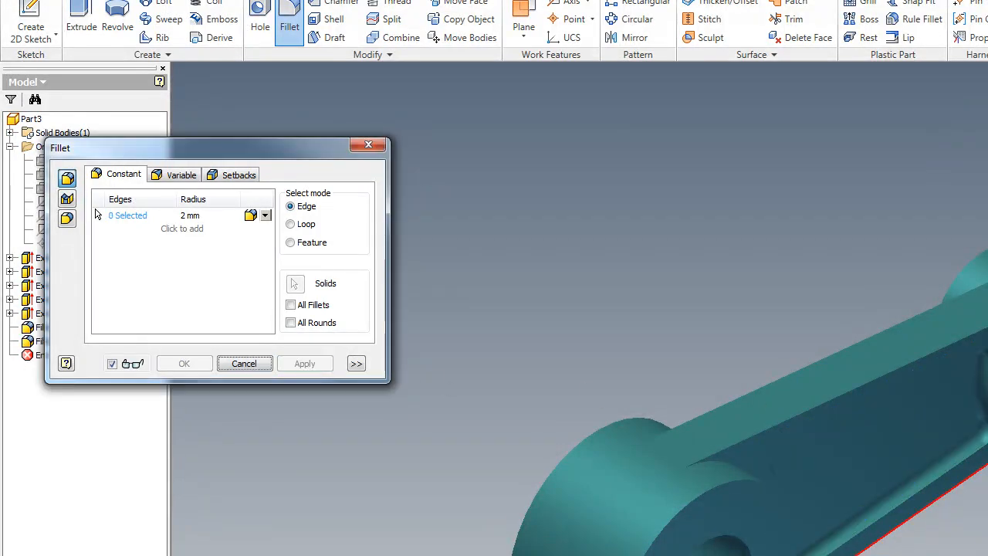
scroll(891, 317, "up", 5)
scroll(849, 355, "down", 5)
scroll(787, 426, "up", 5)
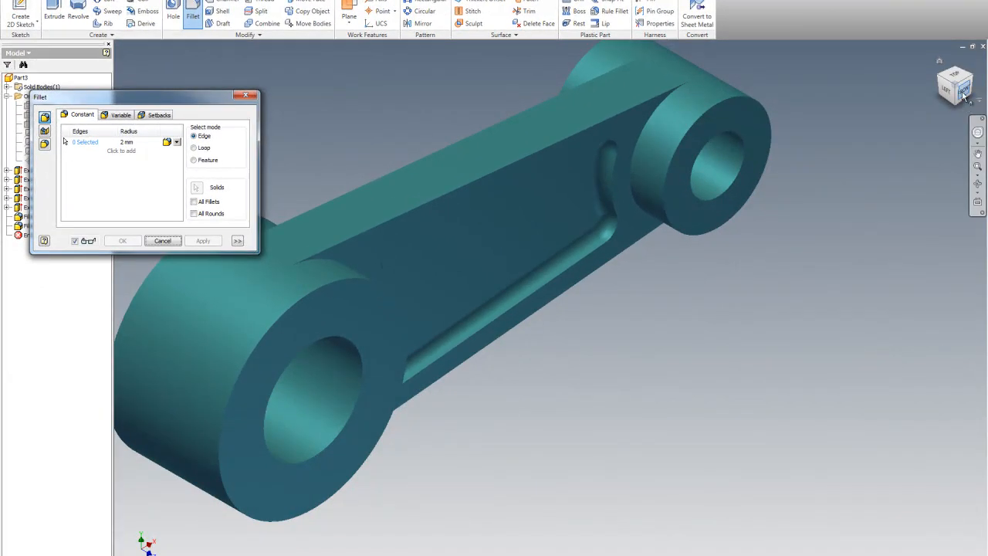
left_click(962, 92)
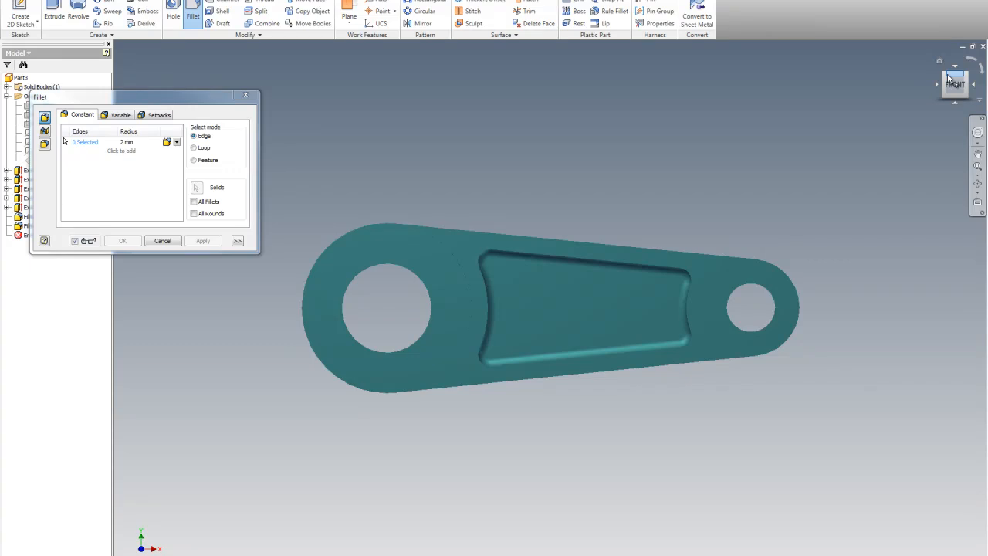
left_click(951, 80)
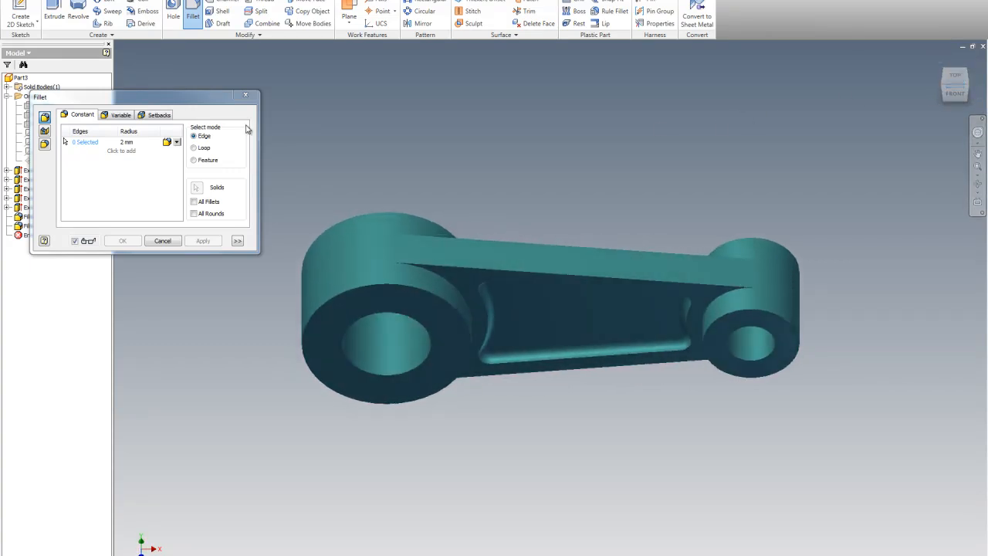